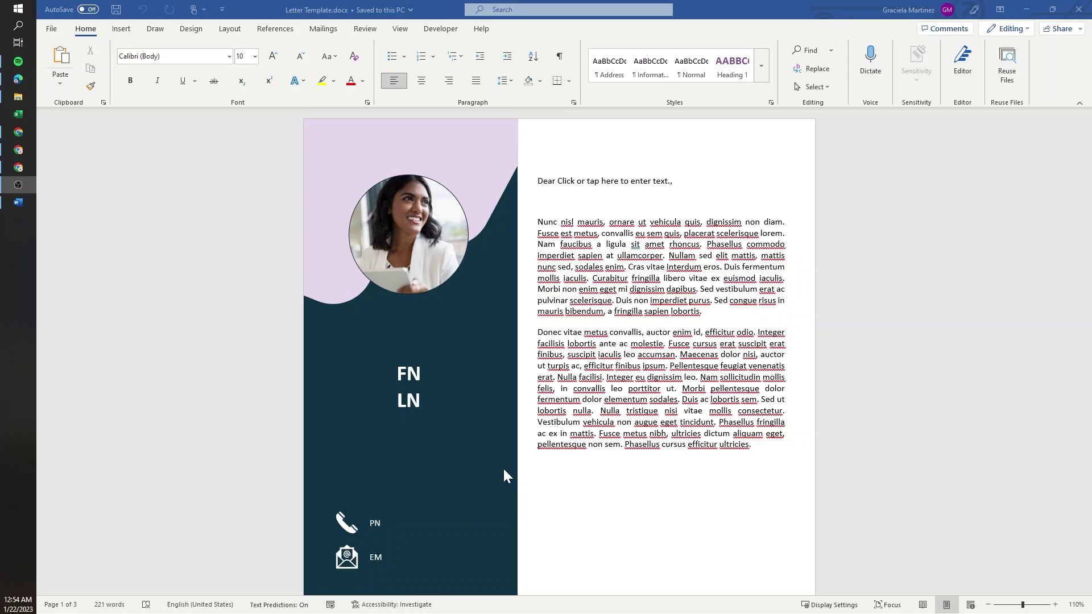
- Inspect the first-name, last-name, phone and email placeholder tags in the letter template
{"action": "left_click", "coordinate": [410, 374]}
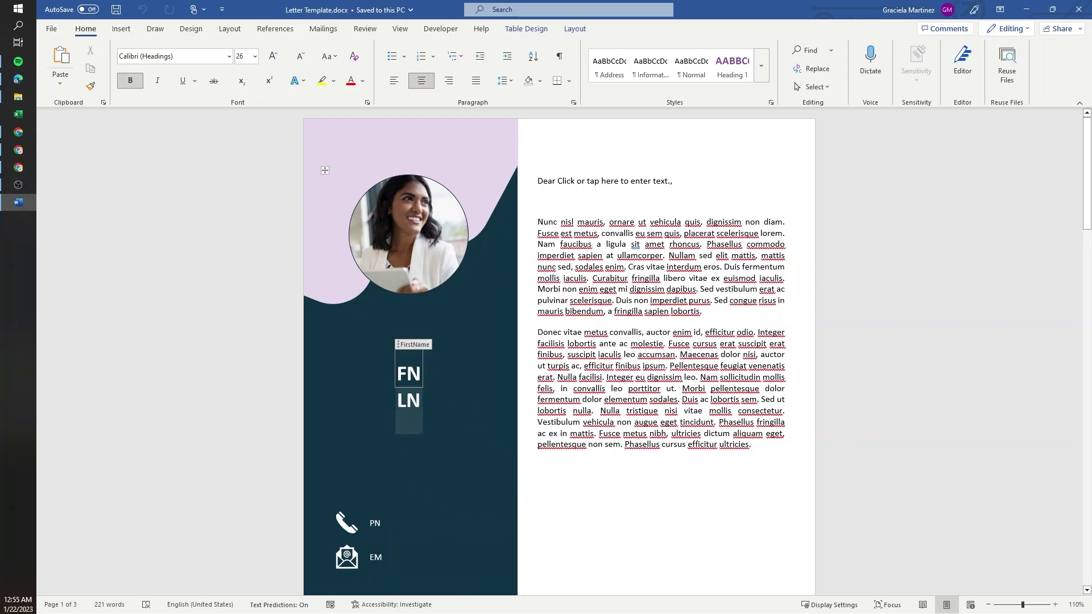
{"action": "left_click", "coordinate": [406, 400]}
{"action": "left_click", "coordinate": [374, 523]}
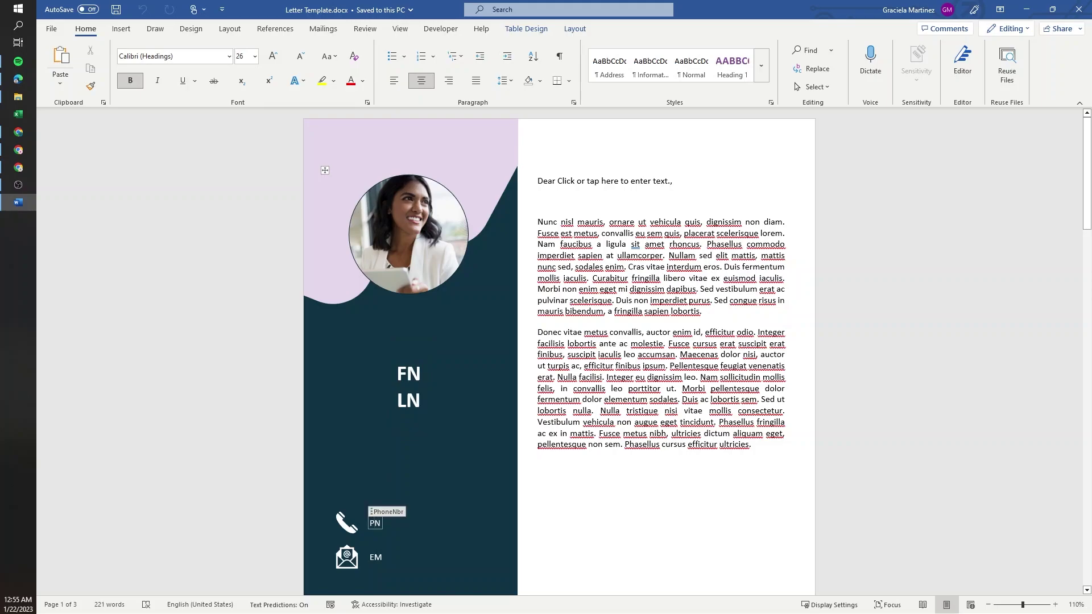
{"action": "left_click", "coordinate": [375, 557]}
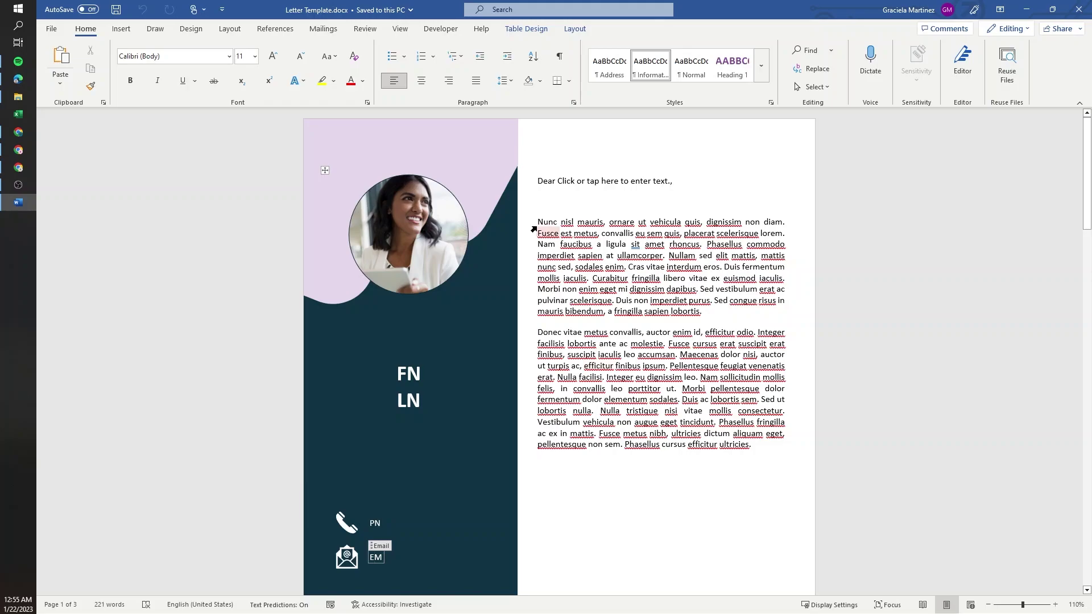
- Review the letter's body paragraphs and the Supporting Notes area further down
{"action": "left_click_drag", "start_coordinate": [535, 221], "coordinate": [765, 455]}
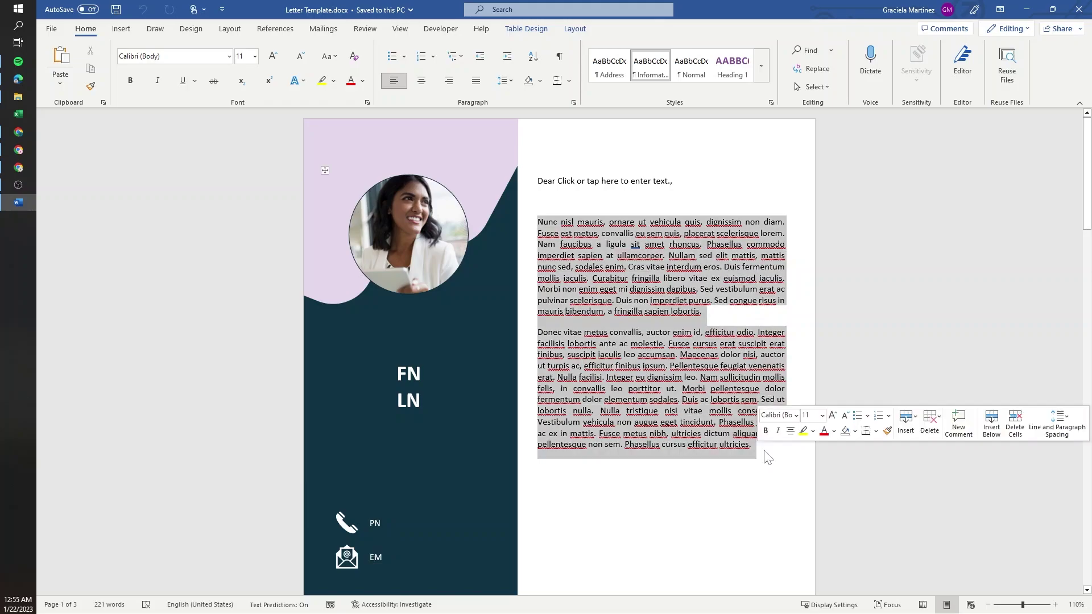
{"action": "left_click", "coordinate": [719, 444]}
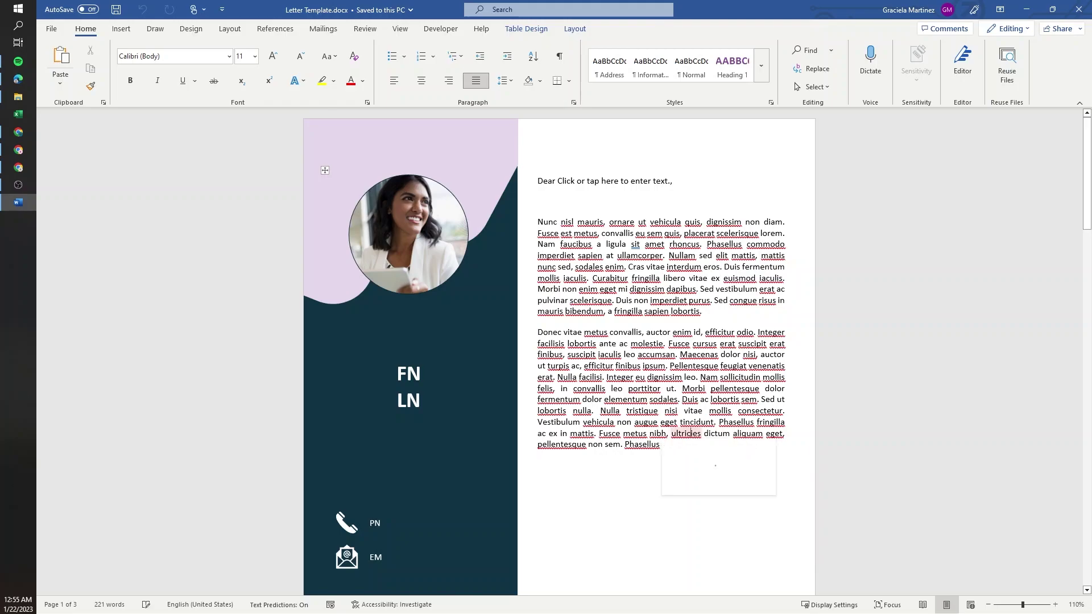
{"action": "scroll", "coordinate": [794, 415], "scroll_direction": "down", "scroll_amount": 5}
{"action": "scroll", "coordinate": [794, 415], "scroll_direction": "down", "scroll_amount": 15}
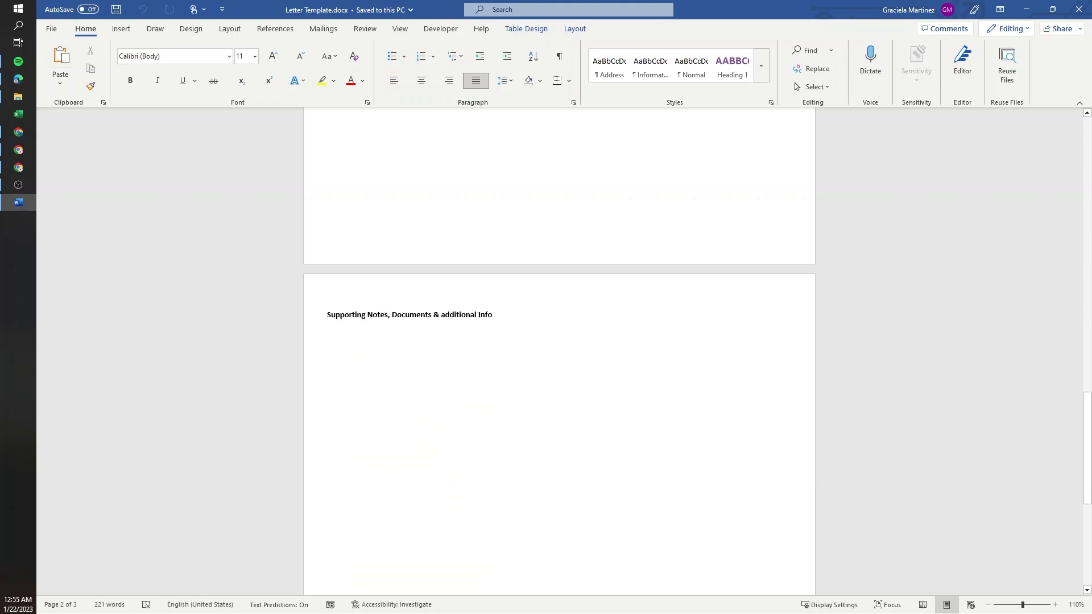
{"action": "left_click", "coordinate": [574, 334]}
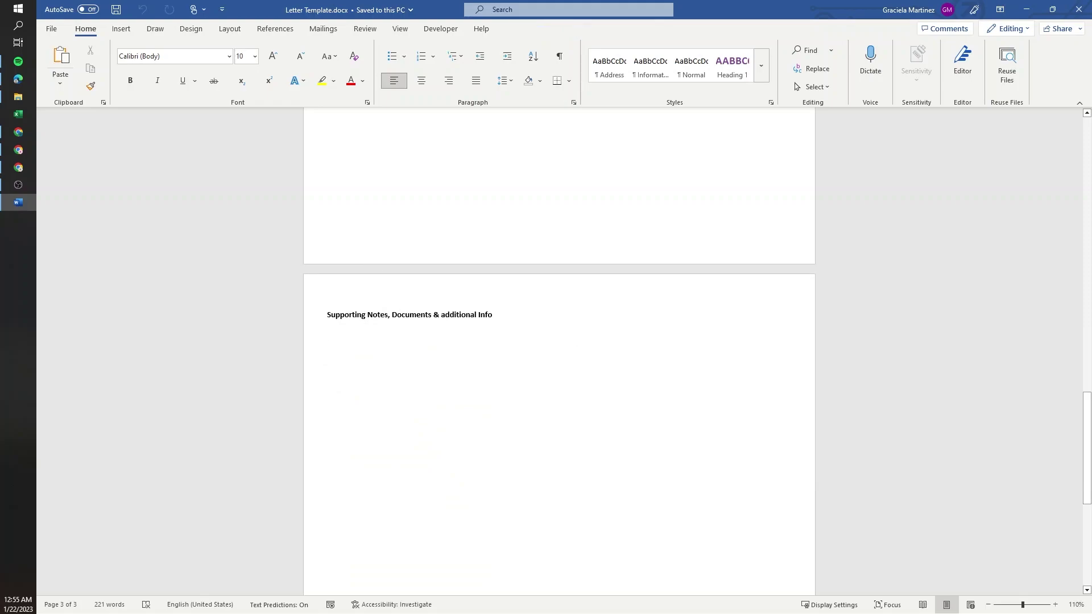
{"action": "scroll", "coordinate": [549, 362], "scroll_direction": "up", "scroll_amount": 15}
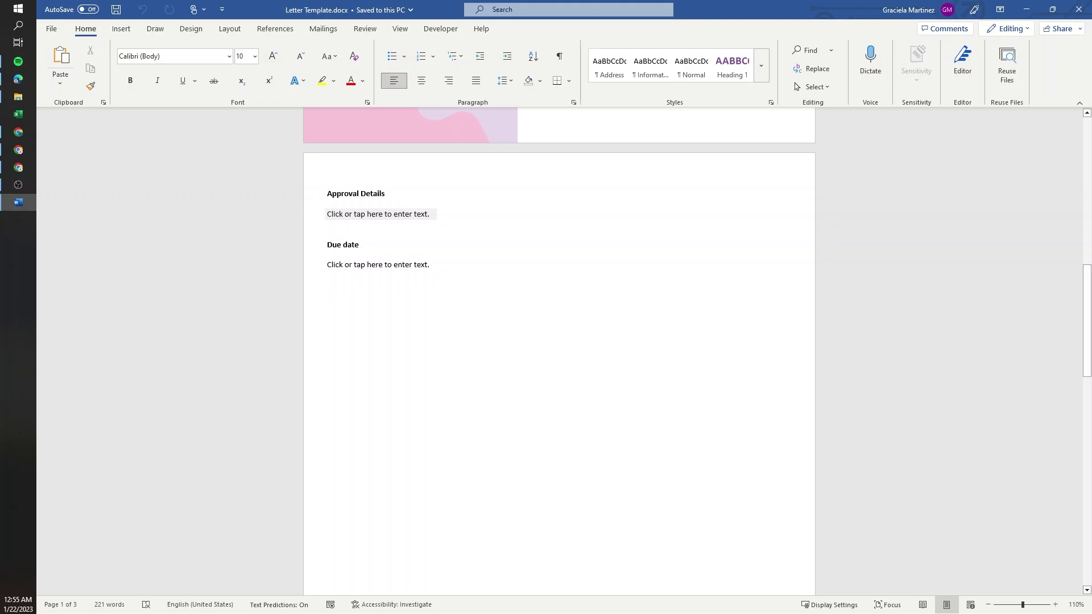
- Inspect the Approval Details and Due date field tags on page 2
{"action": "left_click", "coordinate": [359, 213]}
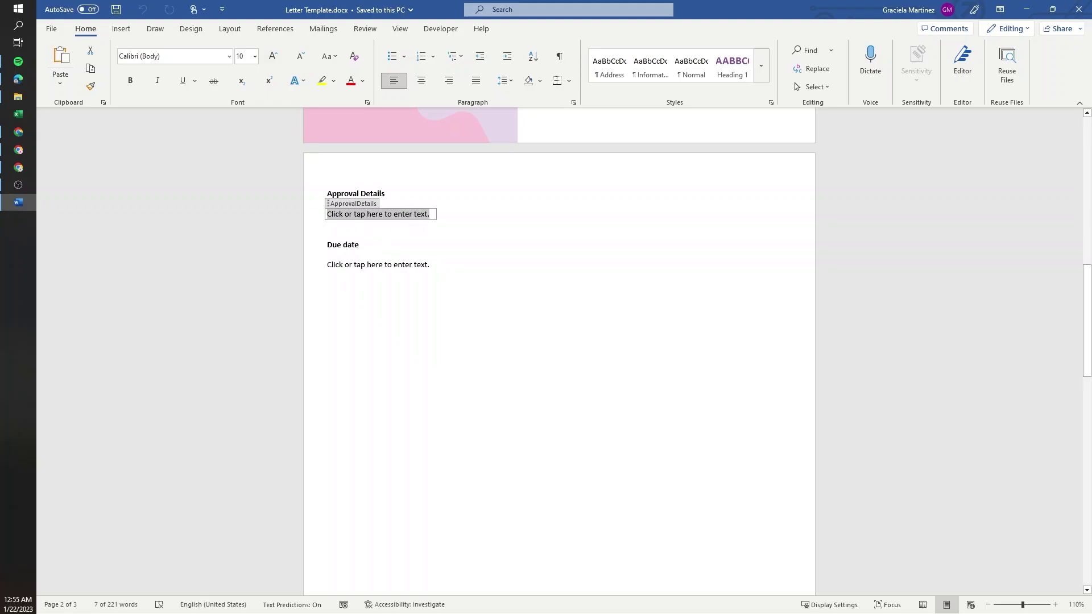
{"action": "left_click", "coordinate": [374, 266]}
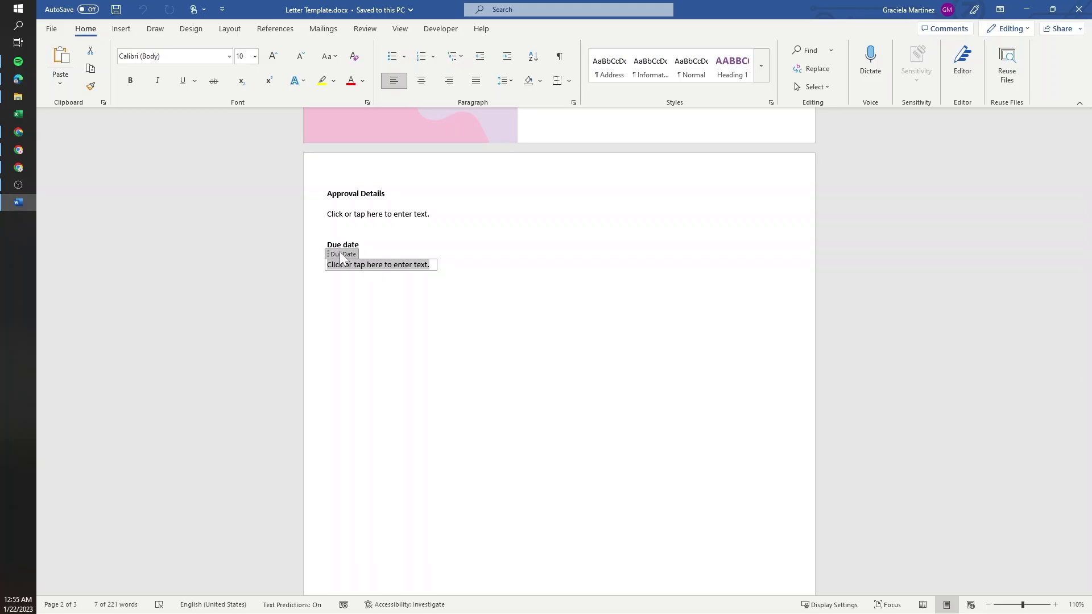
{"action": "key", "text": "Up"}
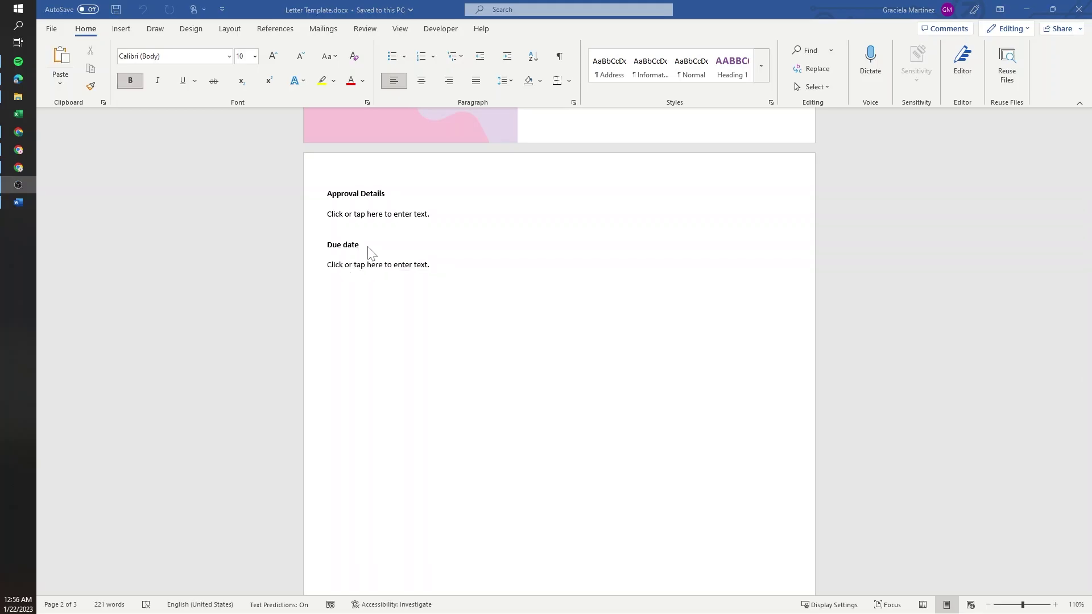
{"action": "scroll", "coordinate": [466, 250], "scroll_direction": "up", "scroll_amount": 10}
{"action": "scroll", "coordinate": [472, 250], "scroll_direction": "up", "scroll_amount": 1}
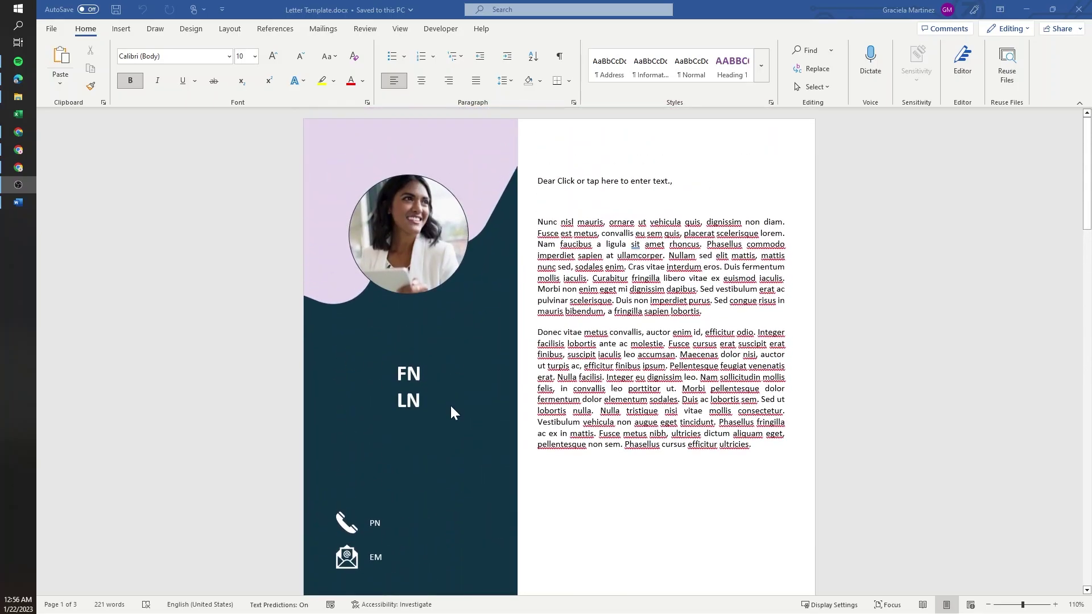
- Return to the first-name field and jump to the Due date heading to review pages 2 and 3
{"action": "left_click", "coordinate": [410, 380]}
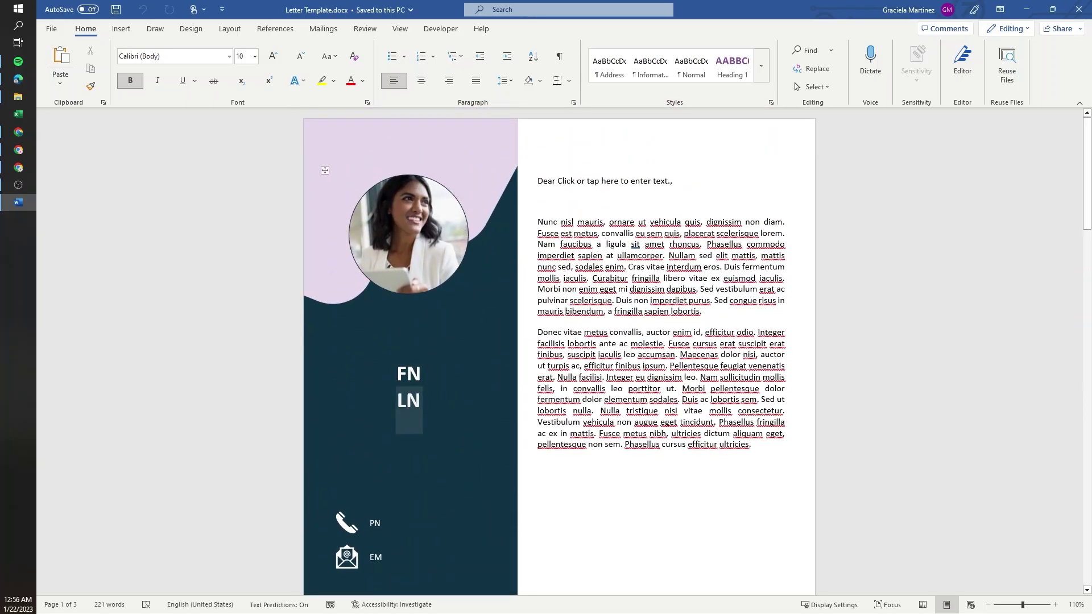
{"action": "key", "text": "shift+F5"}
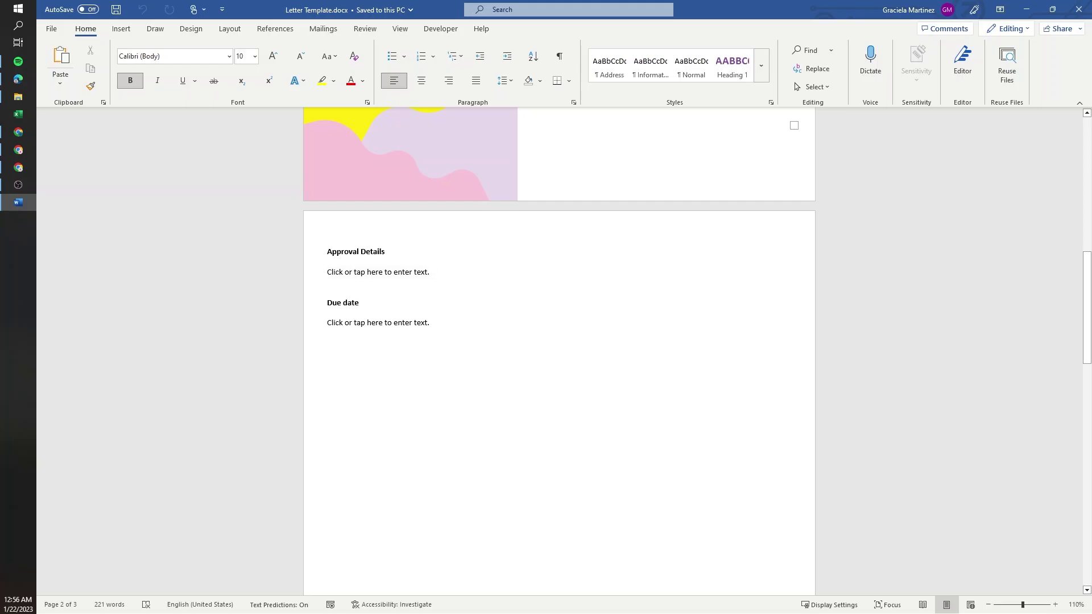
{"action": "scroll", "coordinate": [626, 287], "scroll_direction": "up", "scroll_amount": 8}
{"action": "scroll", "coordinate": [626, 287], "scroll_direction": "down", "scroll_amount": 5}
{"action": "scroll", "coordinate": [559, 351], "scroll_direction": "down", "scroll_amount": 12}
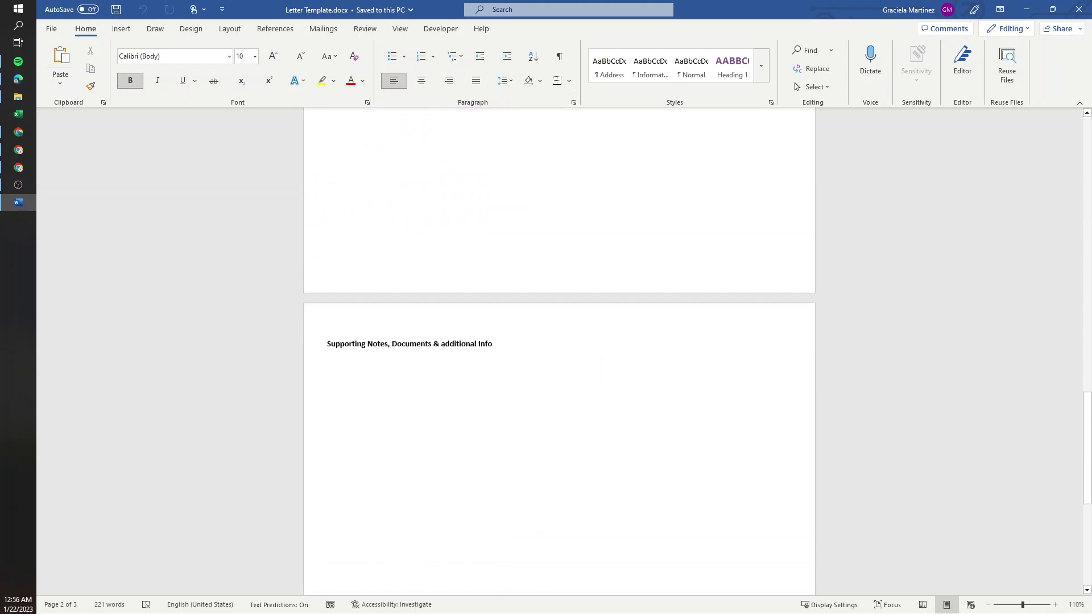
{"action": "scroll", "coordinate": [559, 351], "scroll_direction": "up", "scroll_amount": 10}
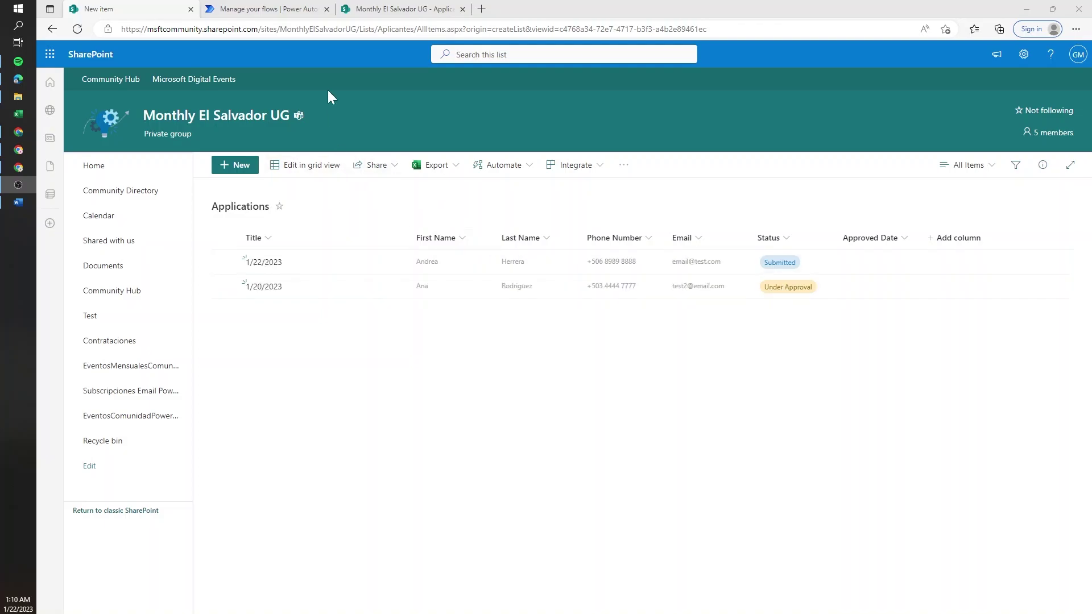
- Start a new automated cloud flow with the 'When an item is created or modified' trigger
{"action": "left_click", "coordinate": [302, 8]}
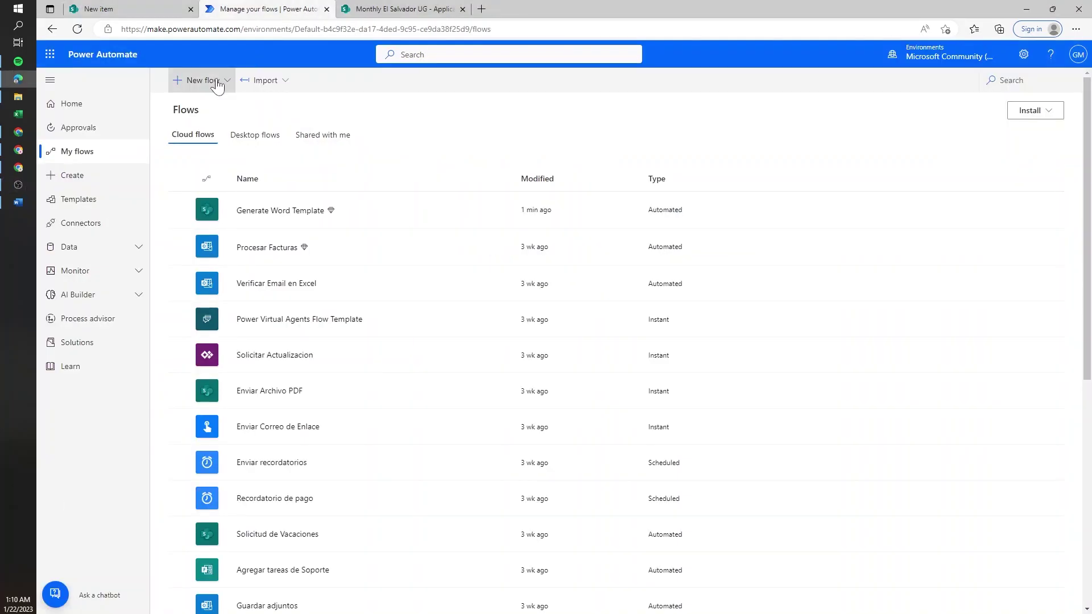
{"action": "left_click", "coordinate": [199, 80]}
{"action": "left_click", "coordinate": [244, 187]}
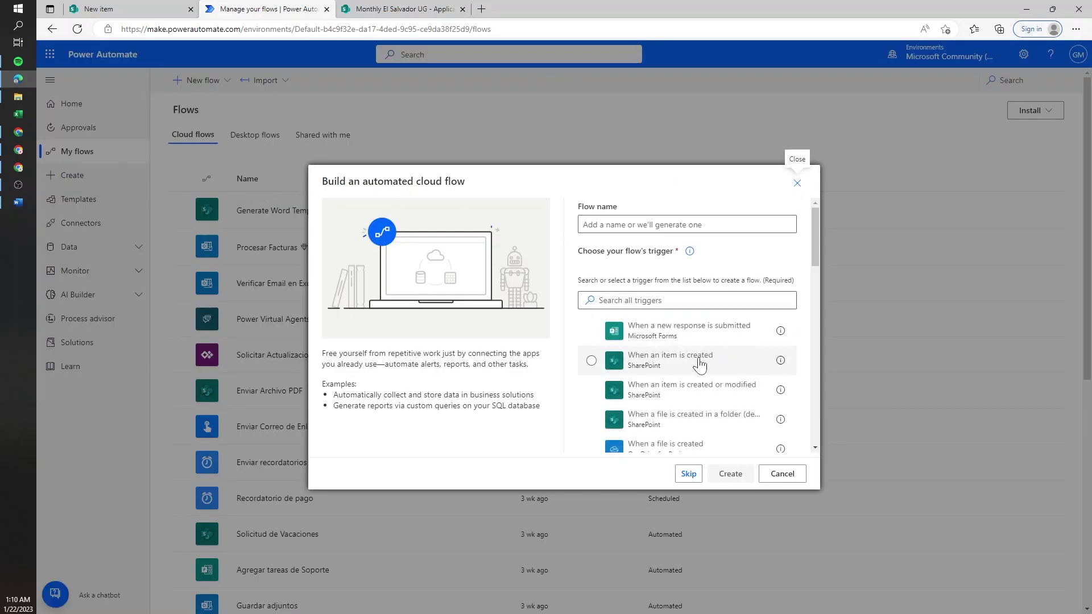
{"action": "left_click", "coordinate": [700, 407]}
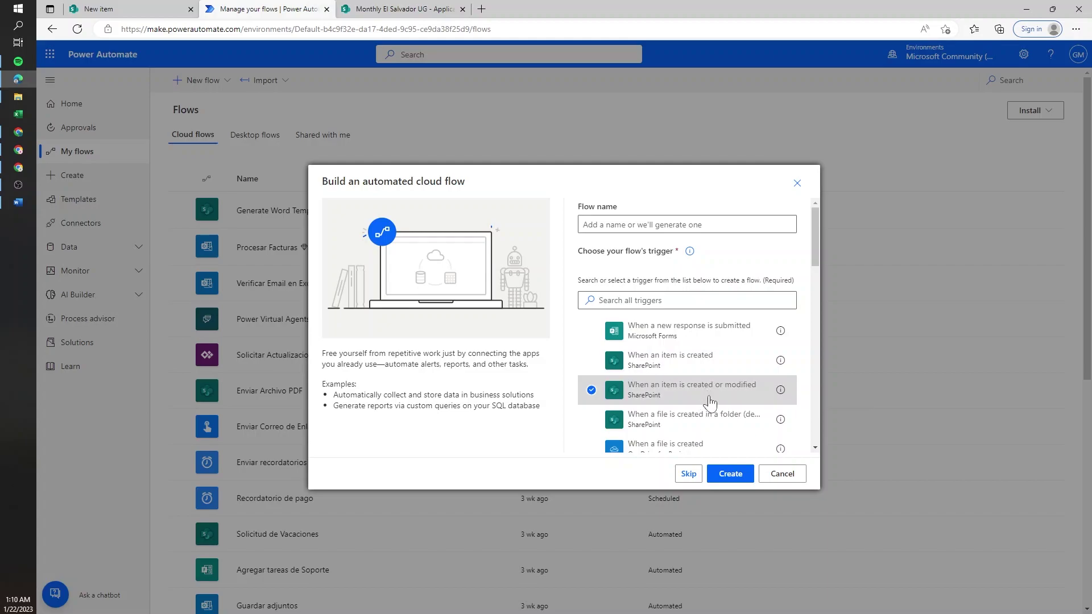
- Check the Applications list, then name the flow 'Generate application file' and create it
{"action": "left_click", "coordinate": [176, 8]}
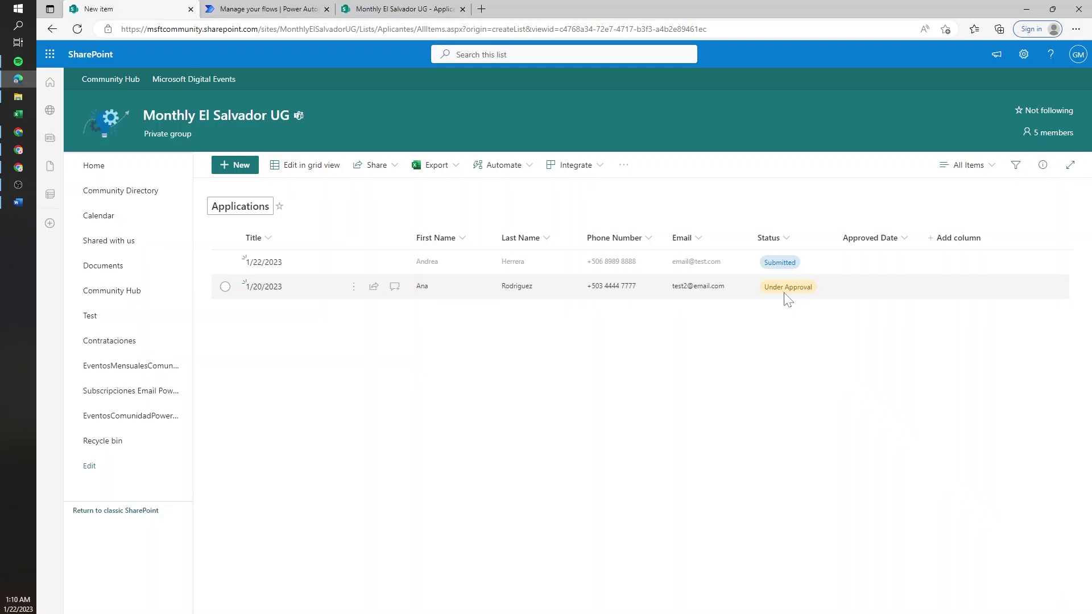
{"action": "left_click", "coordinate": [287, 8]}
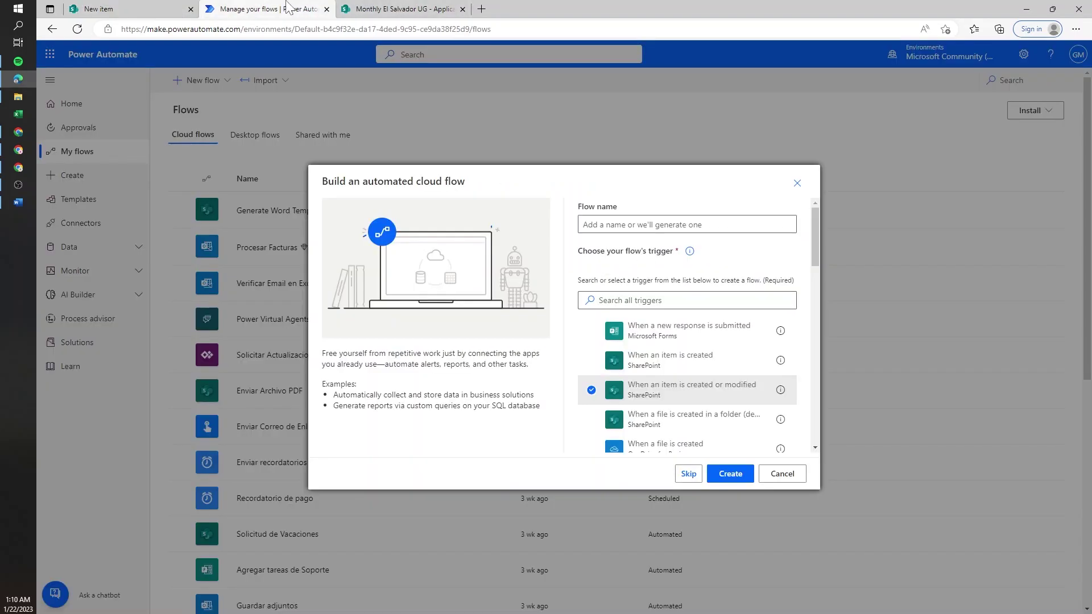
{"action": "left_click", "coordinate": [739, 224]}
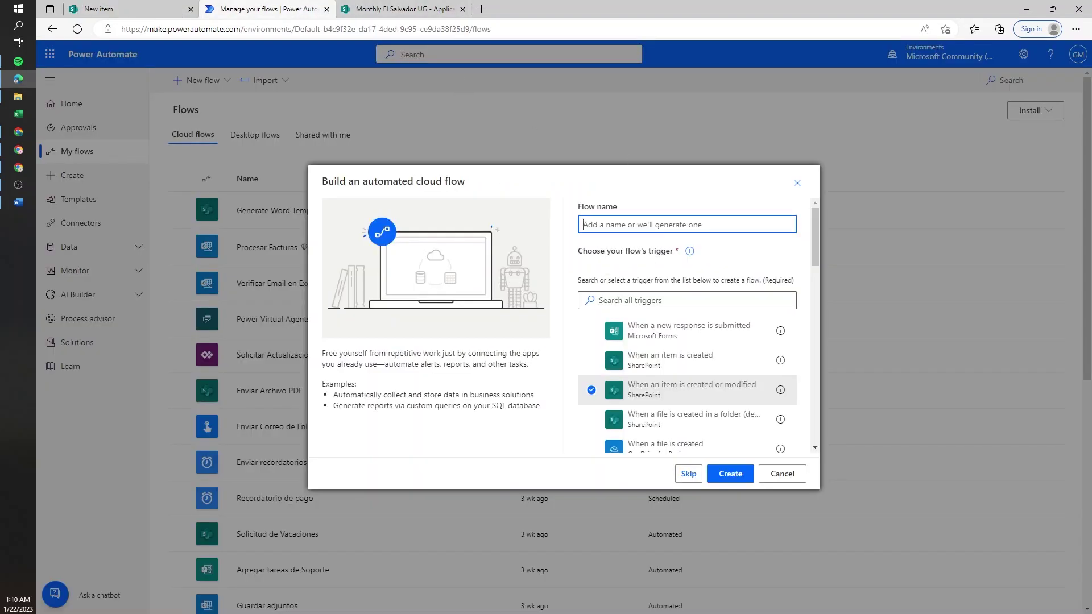
{"action": "type", "text": "Generate application file"}
{"action": "left_click", "coordinate": [733, 471]}
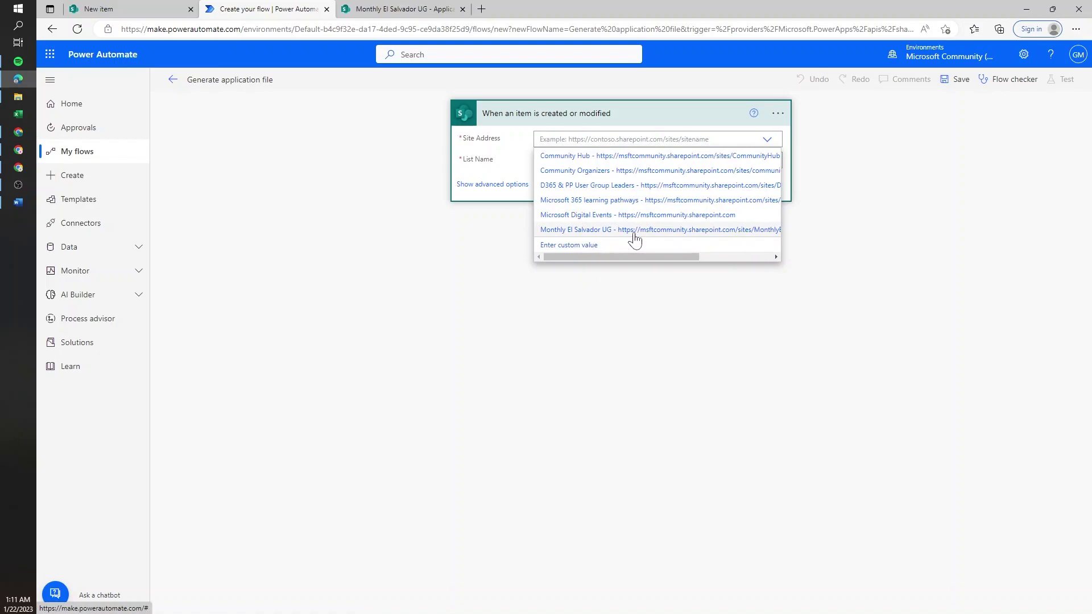
- Point the trigger at the Applications list on the Monthly El Salvador UG site
{"action": "left_click", "coordinate": [632, 231]}
{"action": "left_click", "coordinate": [575, 173]}
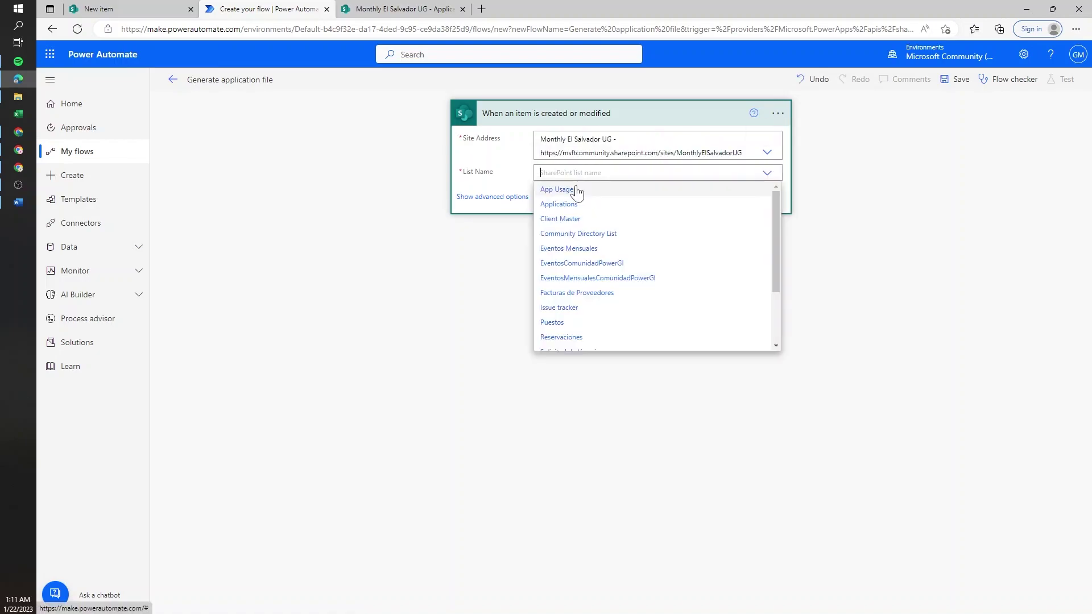
{"action": "left_click", "coordinate": [536, 122]}
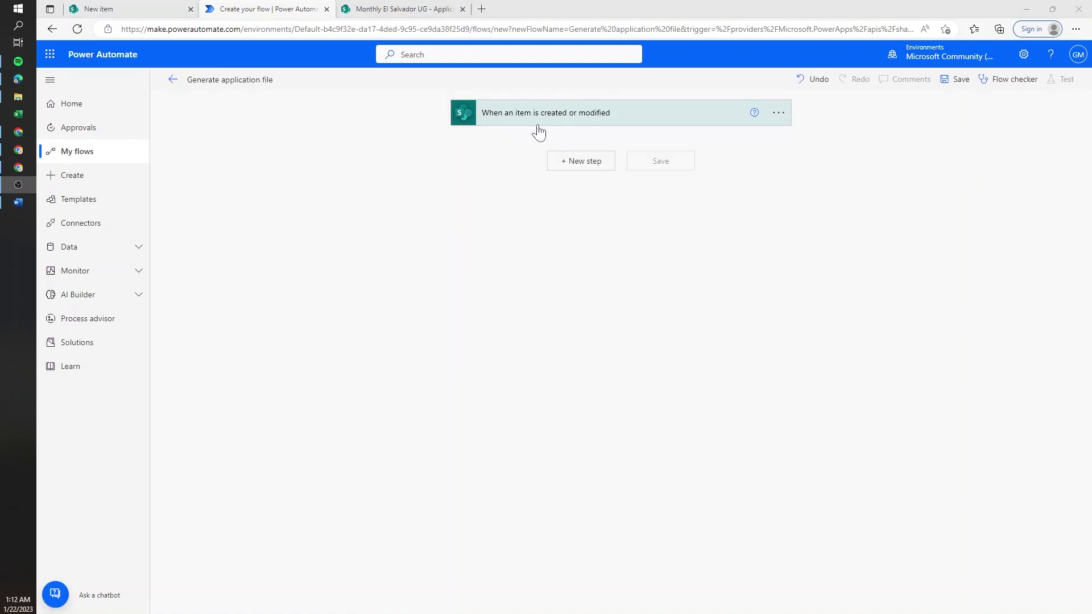
- Add a Switch action from the Control actions after the trigger
{"action": "left_click", "coordinate": [580, 177]}
{"action": "left_click", "coordinate": [501, 215]}
{"action": "left_click", "coordinate": [484, 252]}
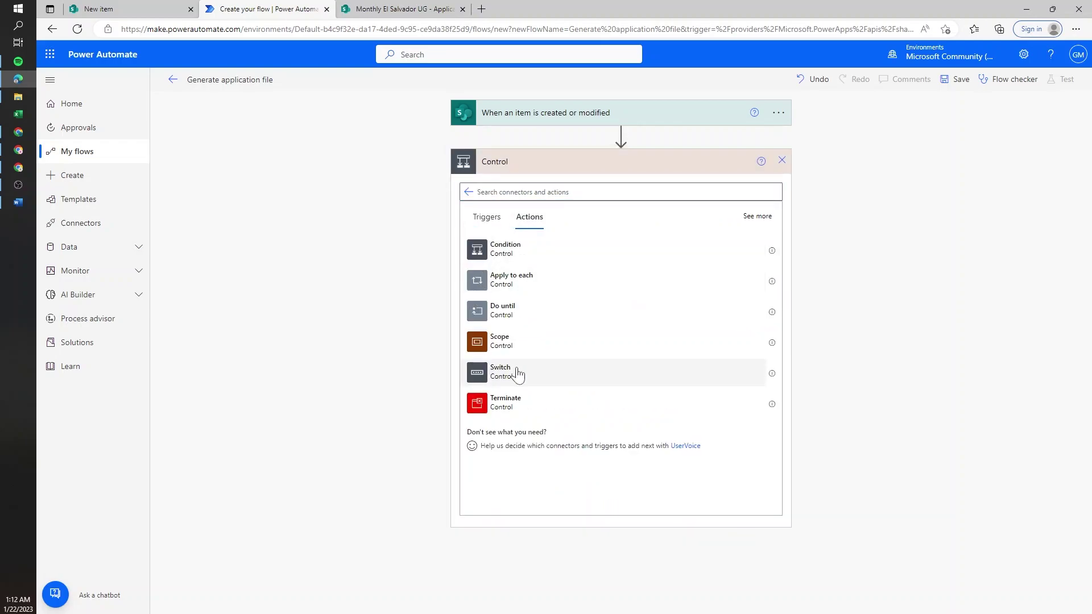
{"action": "left_click", "coordinate": [518, 375]}
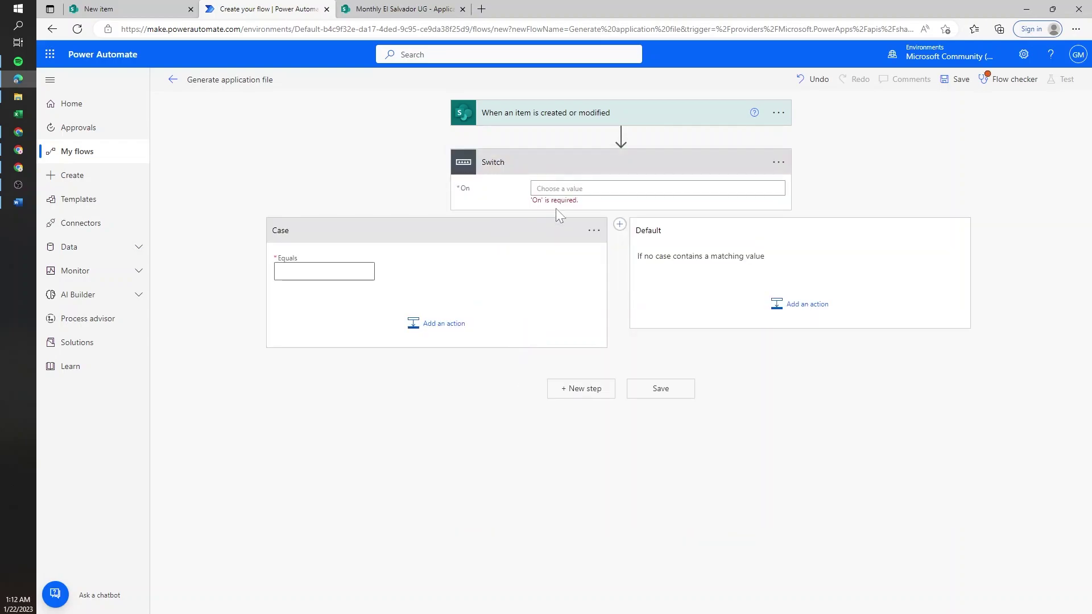
- Switch on the item's Status Value and fill the first case's value with Submitted
{"action": "left_click", "coordinate": [546, 188]}
{"action": "left_click", "coordinate": [827, 280]}
{"action": "type", "text": "sta"}
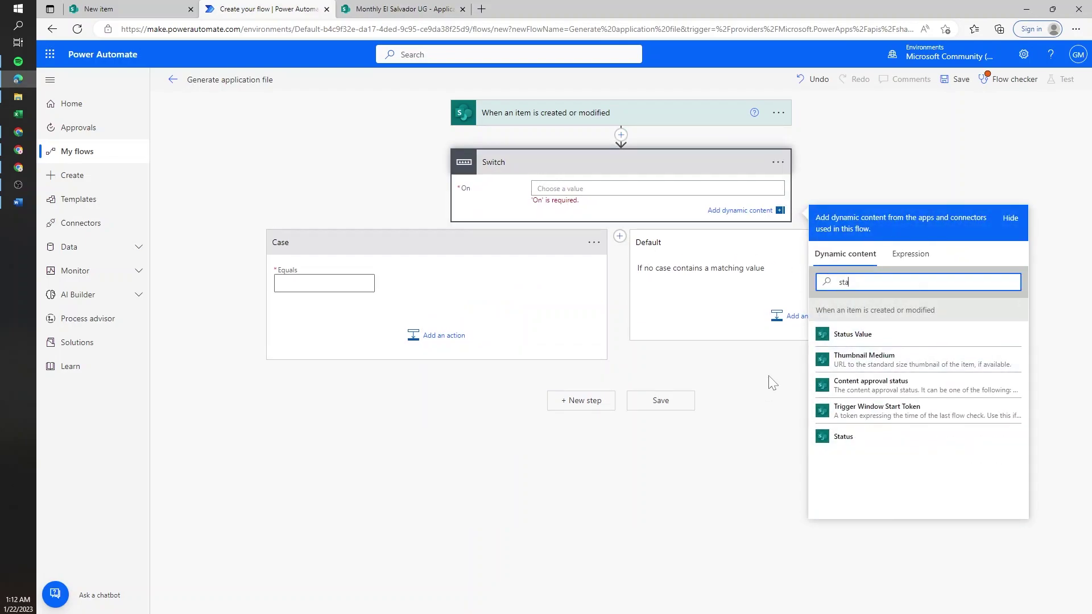
{"action": "left_click", "coordinate": [852, 334]}
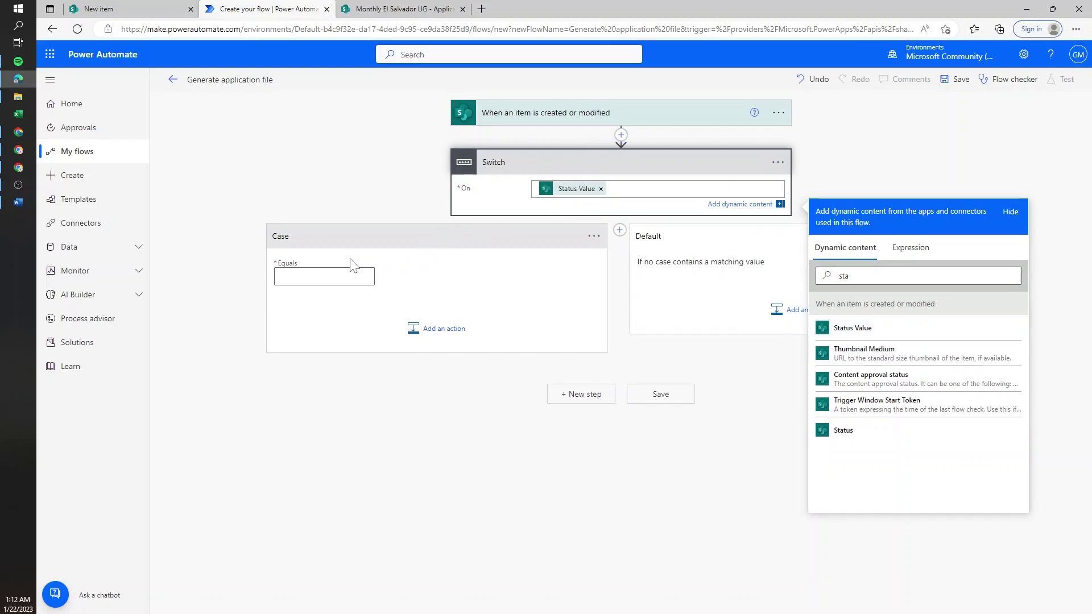
{"action": "left_click", "coordinate": [354, 276]}
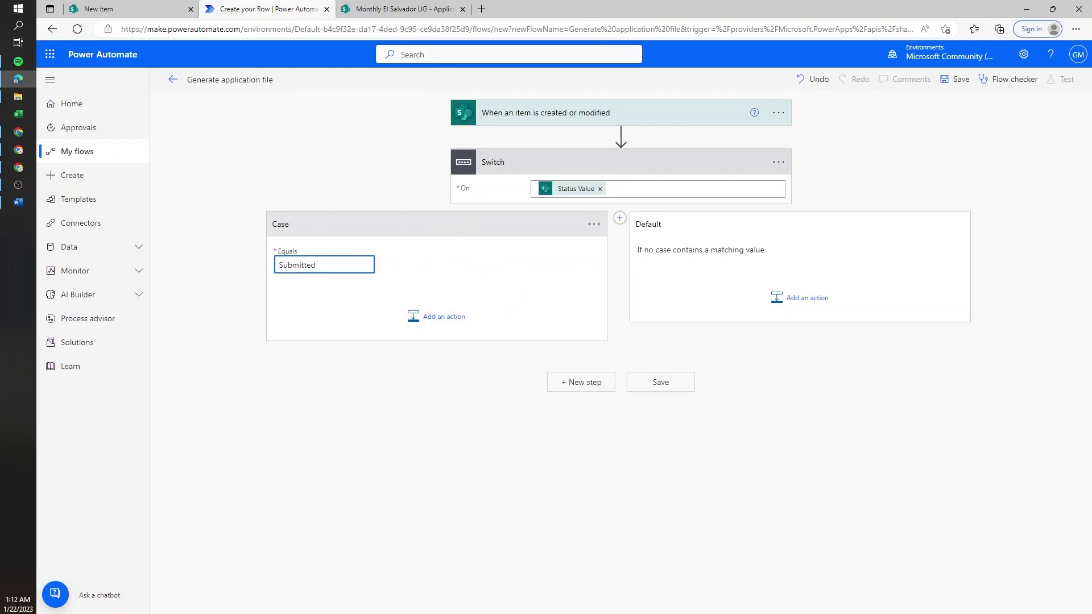
- In the SharePoint library, open the Template folder and select Letter Template.docx
{"action": "mouse_move", "coordinate": [436, 6]}
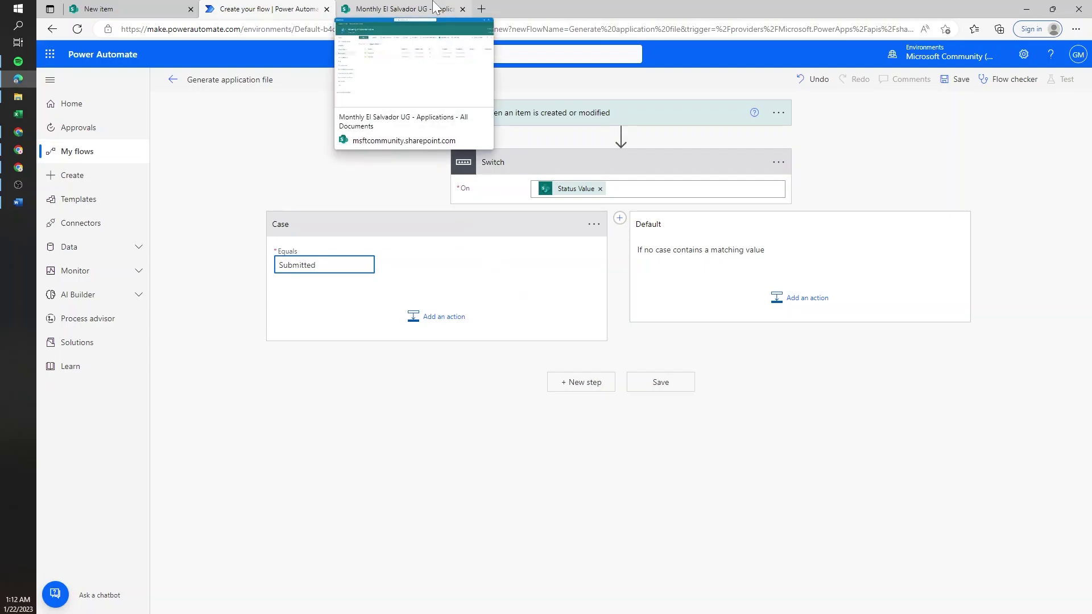
{"action": "left_click", "coordinate": [436, 7]}
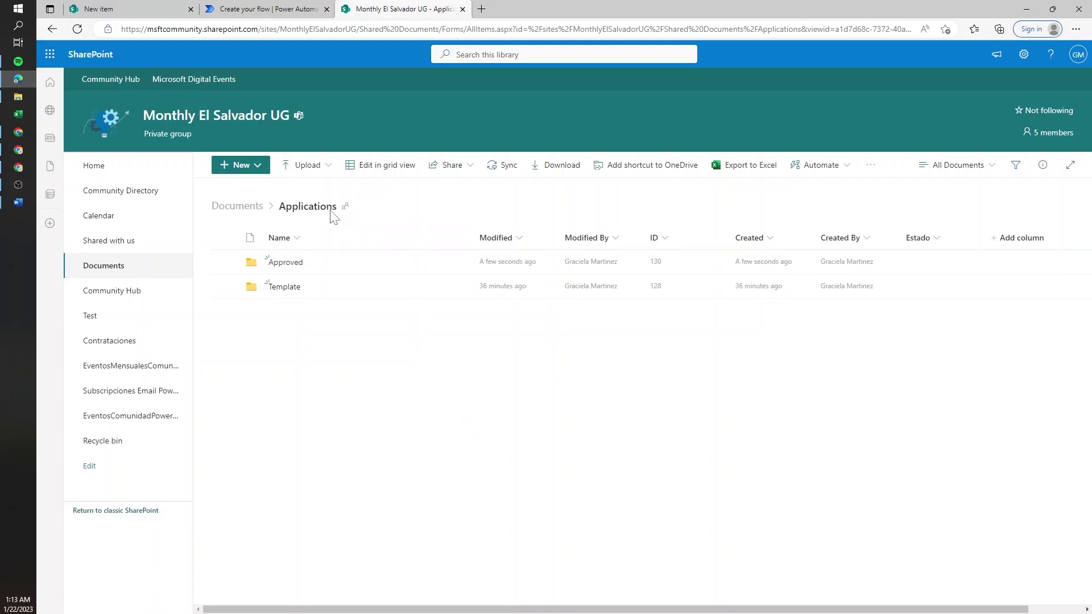
{"action": "left_click", "coordinate": [294, 291]}
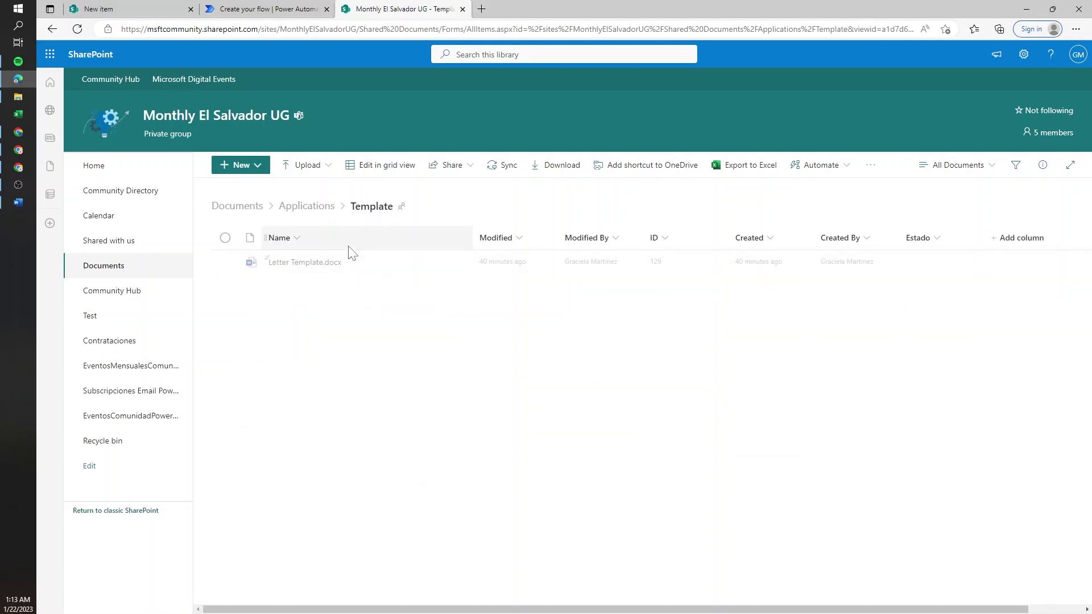
{"action": "left_click", "coordinate": [375, 266]}
- Check the empty Approved folder, return to Applications, and select the case's Submitted value
{"action": "left_click", "coordinate": [313, 207]}
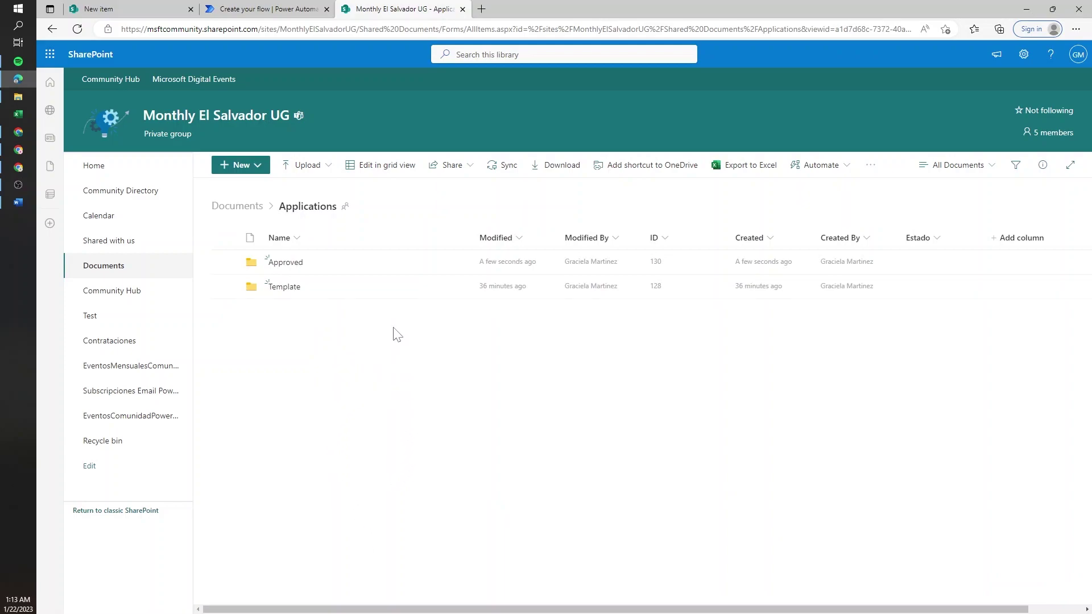
{"action": "left_click", "coordinate": [334, 269]}
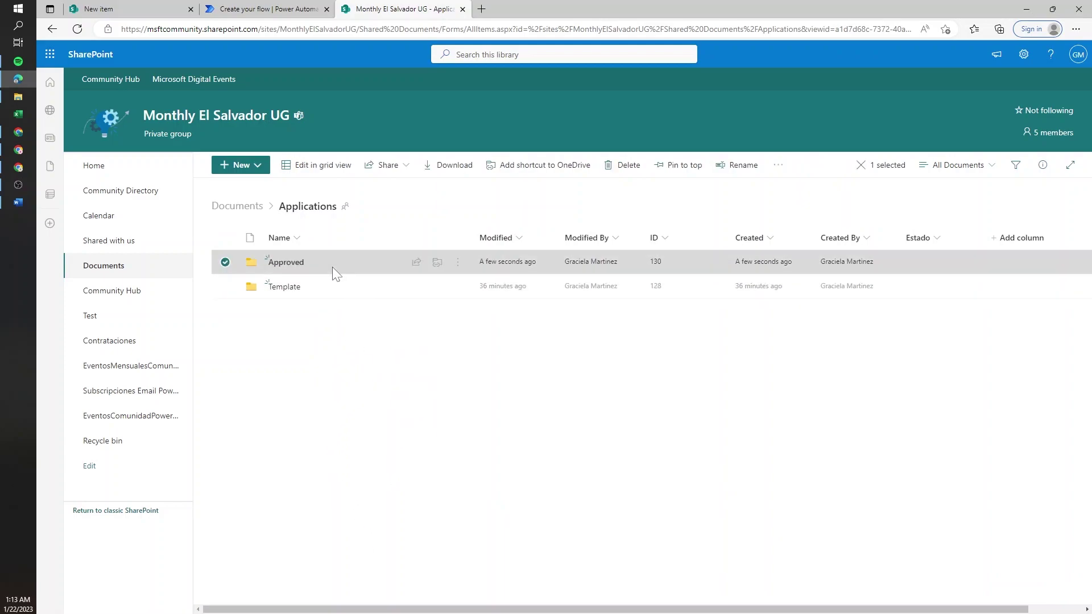
{"action": "left_click", "coordinate": [295, 264]}
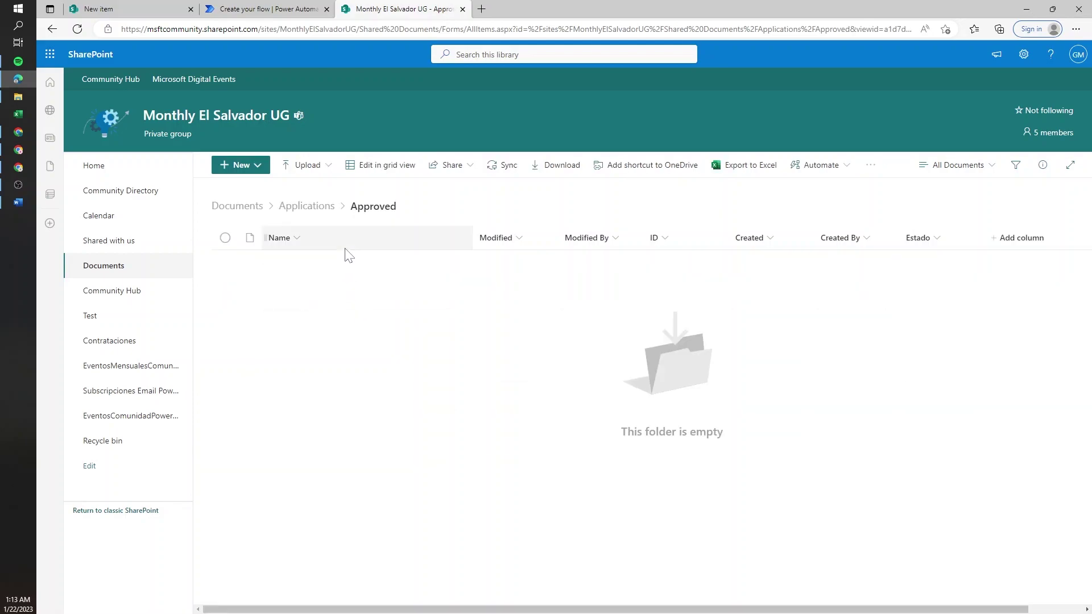
{"action": "left_click", "coordinate": [307, 207]}
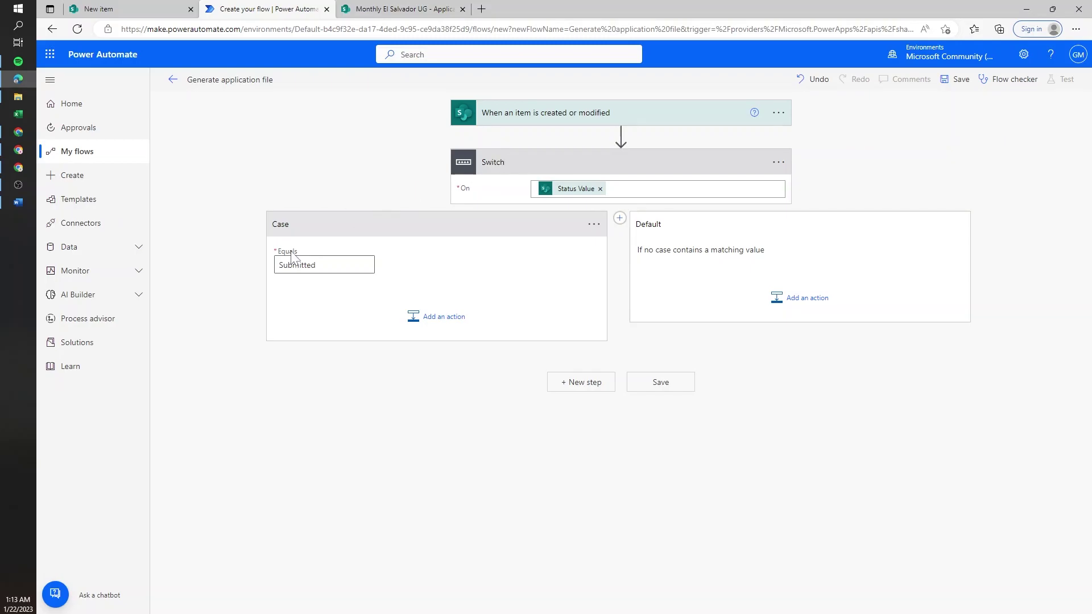
{"action": "double_click", "coordinate": [296, 265]}
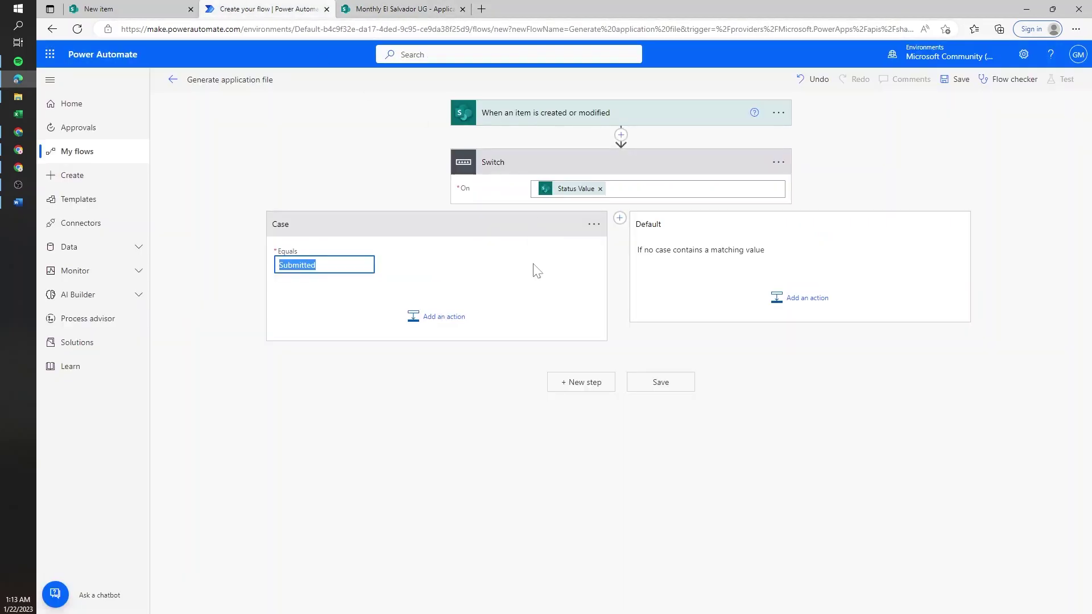
- Add Word Online (Business)'s 'Populate a Microsoft Word template' action to the Submitted case
{"action": "left_click", "coordinate": [442, 316]}
{"action": "type", "text": "word"}
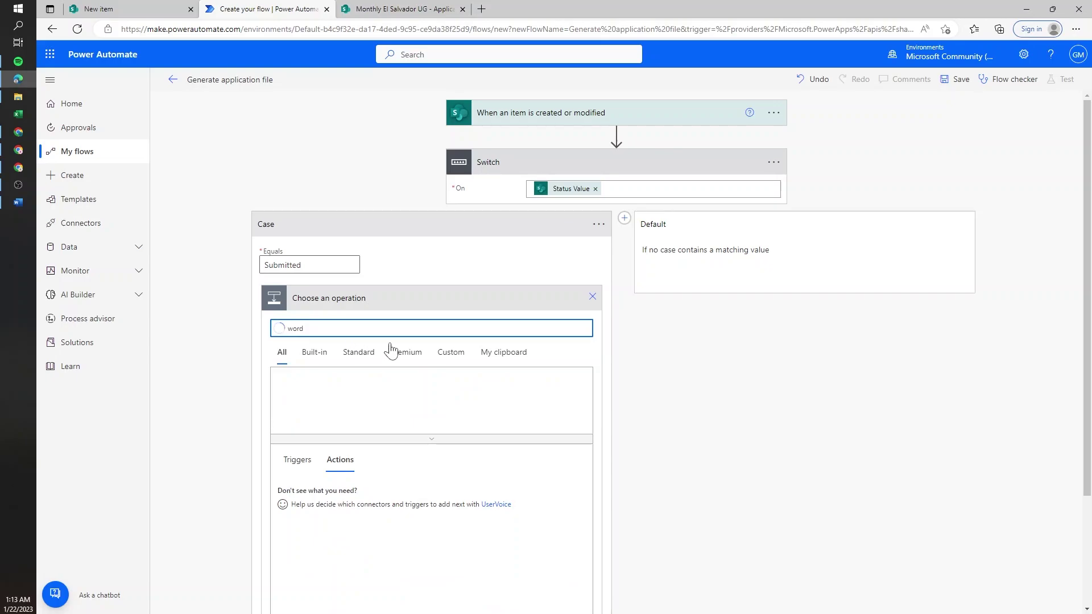
{"action": "left_click", "coordinate": [467, 392]}
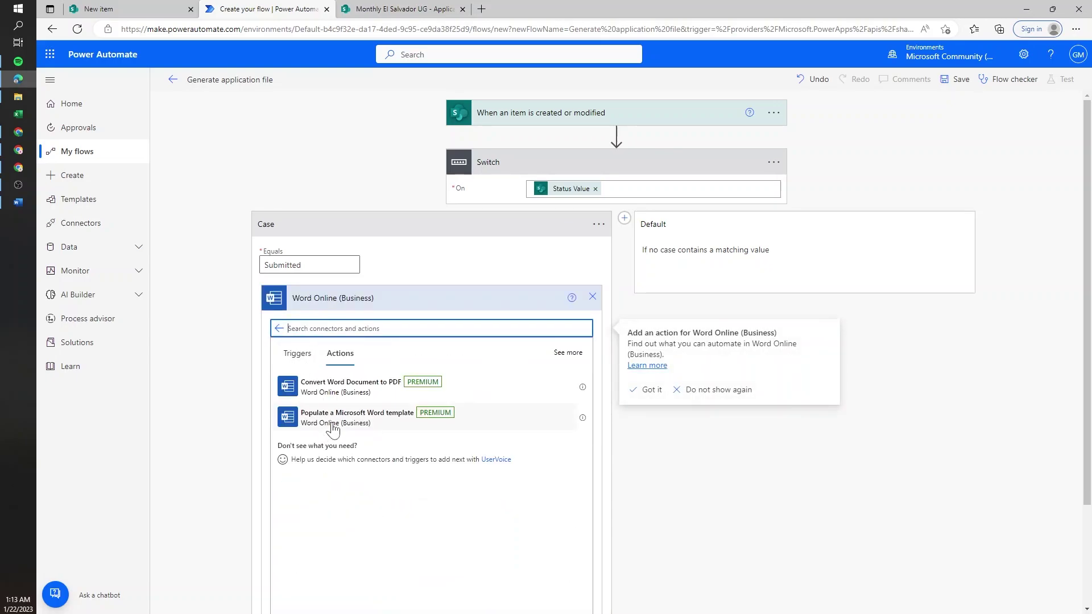
{"action": "left_click", "coordinate": [421, 429]}
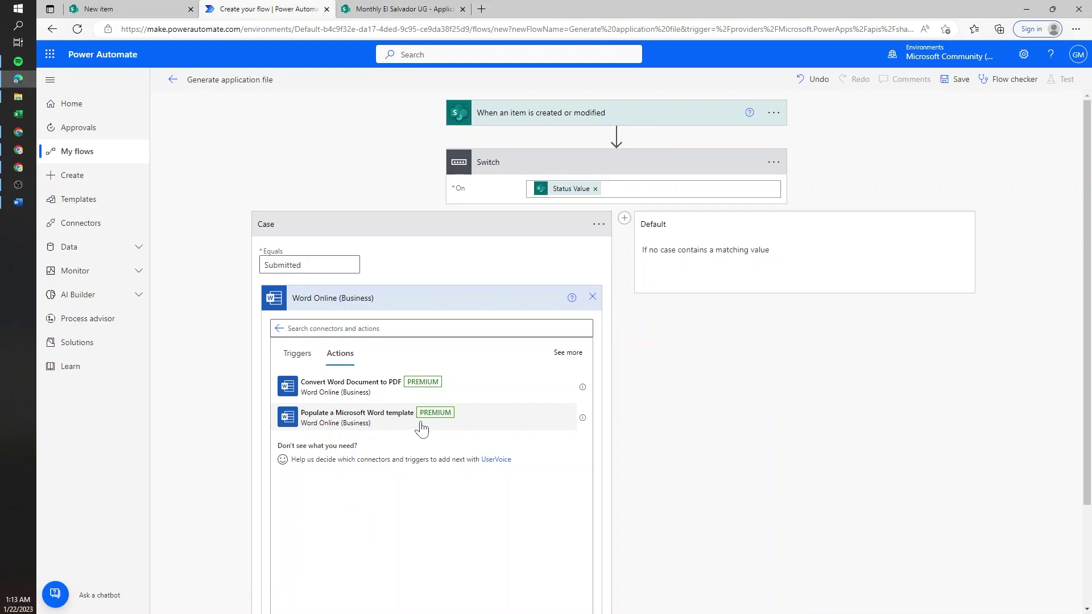
{"action": "left_click", "coordinate": [412, 428]}
- Set it to Monthly El Salvador UG, Documents library, and Applications/Template/Letter Template.docx
{"action": "left_click", "coordinate": [398, 324]}
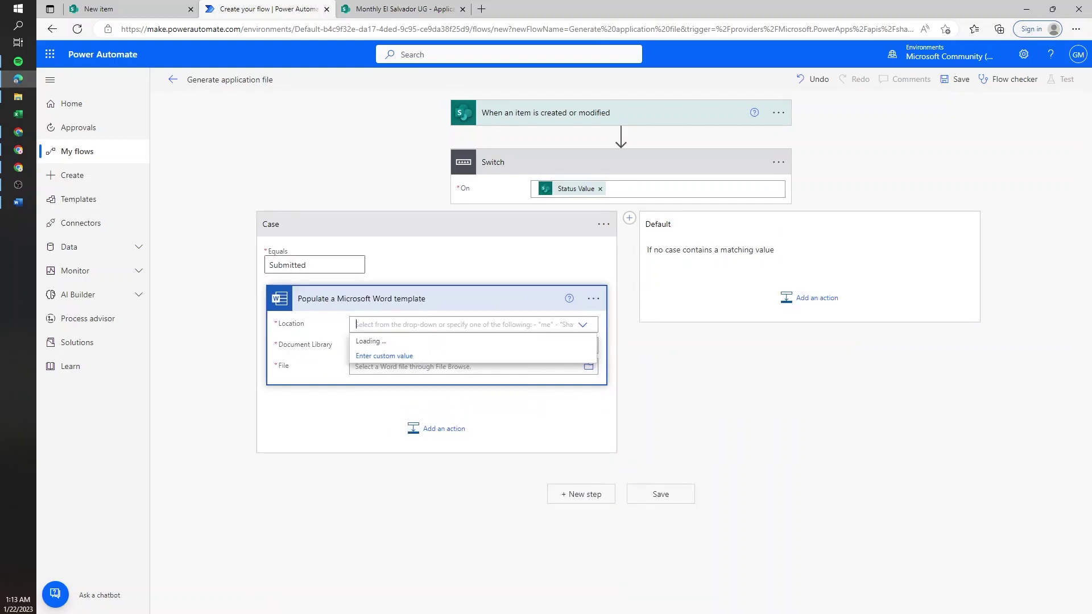
{"action": "type", "text": "el sa"}
{"action": "left_click", "coordinate": [388, 379]}
{"action": "left_click", "coordinate": [582, 346]}
{"action": "left_click", "coordinate": [390, 374]}
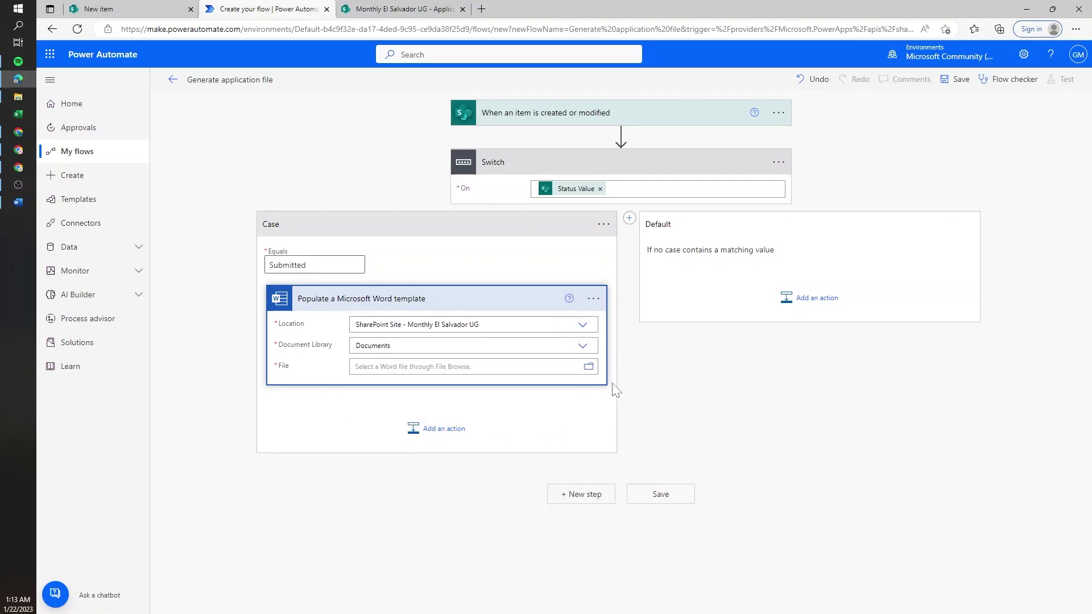
{"action": "left_click", "coordinate": [588, 366]}
{"action": "scroll", "coordinate": [710, 246], "scroll_direction": "up", "scroll_amount": 1}
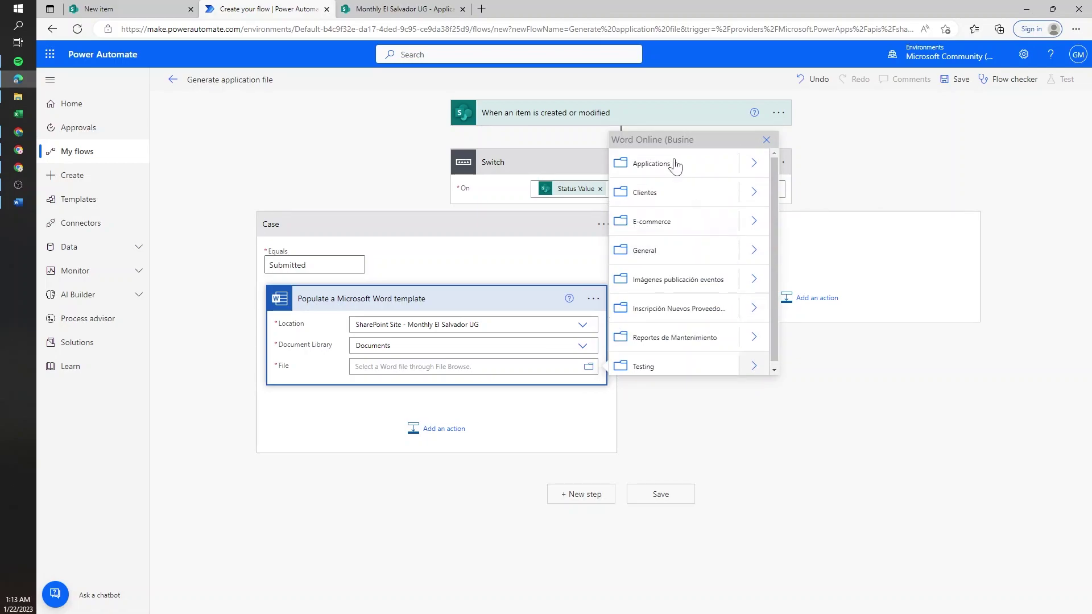
{"action": "left_click", "coordinate": [751, 164]}
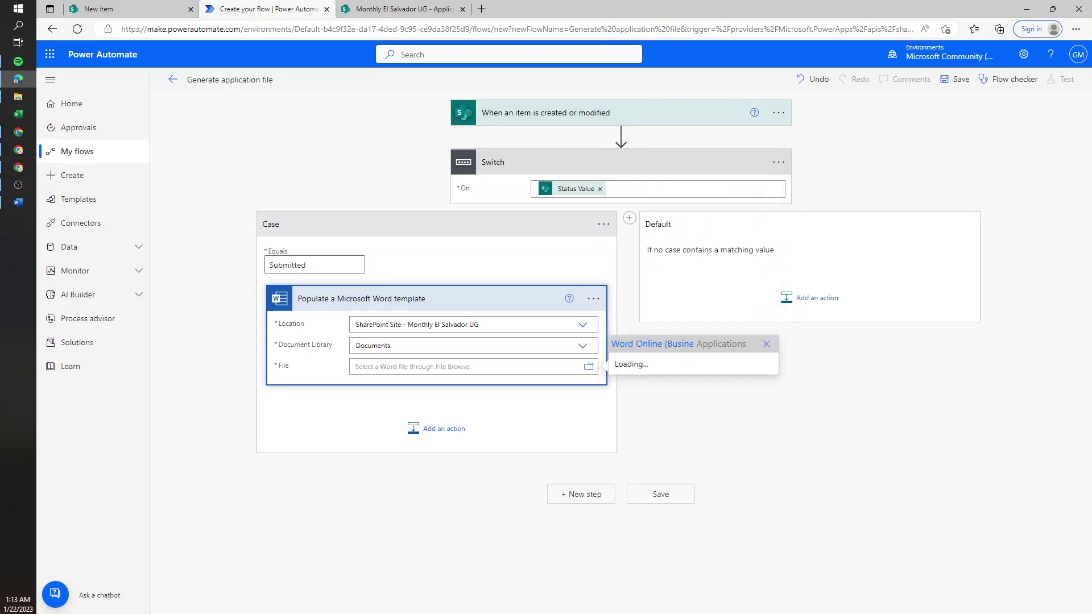
{"action": "left_click", "coordinate": [762, 362]}
{"action": "left_click", "coordinate": [682, 366]}
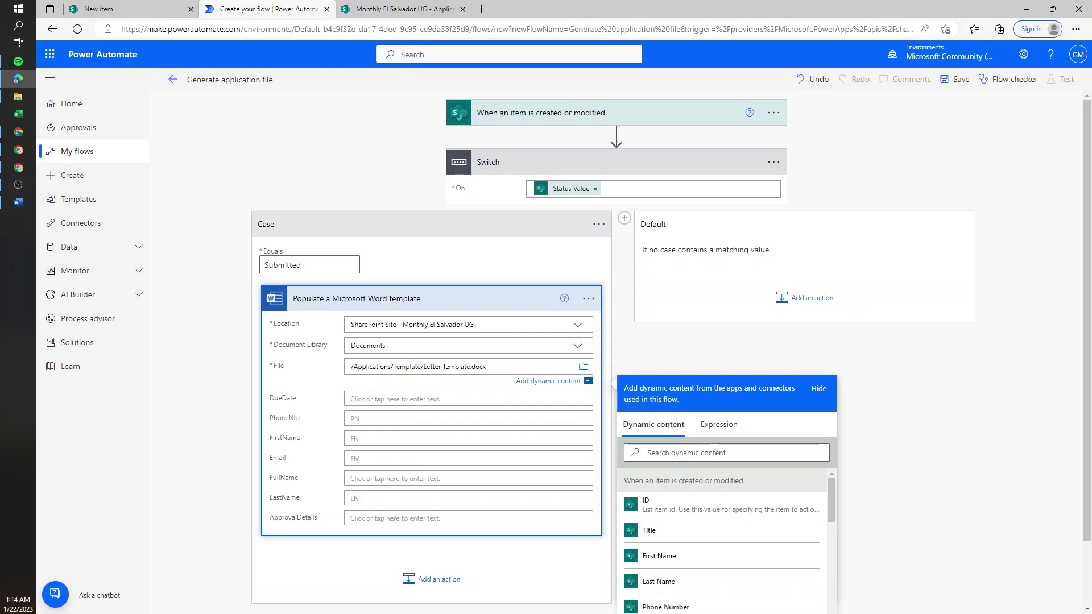
- Map Phone Number, First Name, Last Name, First+Last Name as FullName, and Email into the fields
{"action": "scroll", "coordinate": [344, 375], "scroll_direction": "down", "scroll_amount": 1}
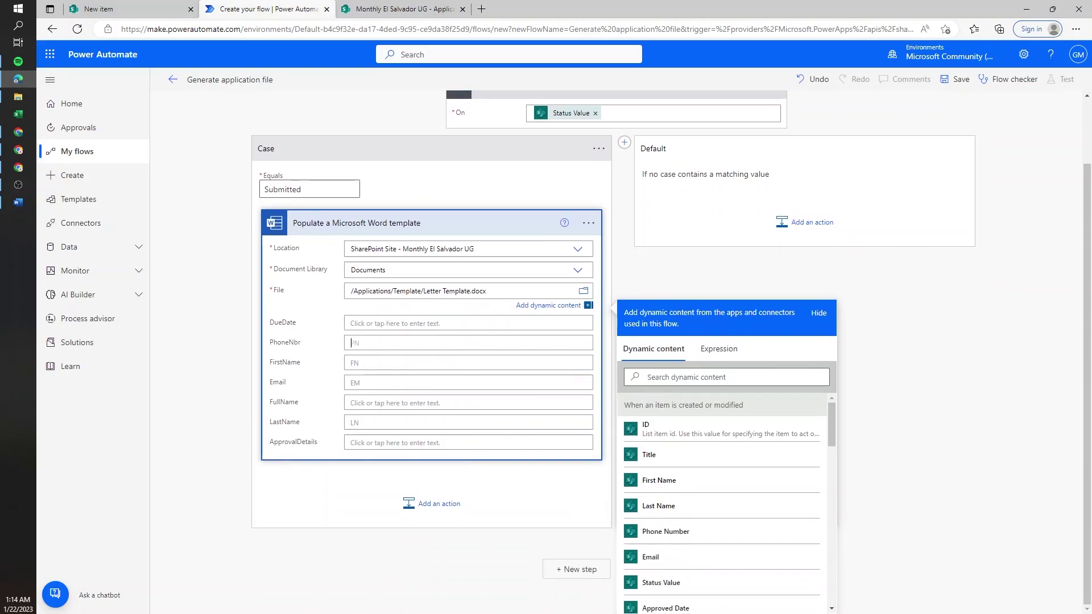
{"action": "left_click", "coordinate": [352, 342]}
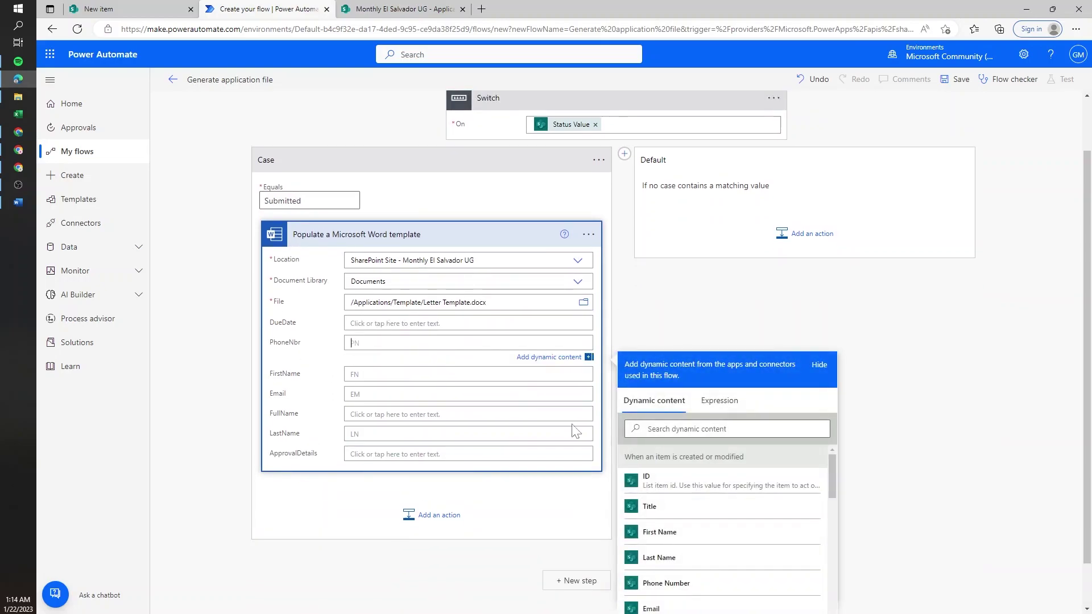
{"action": "left_click", "coordinate": [679, 583]}
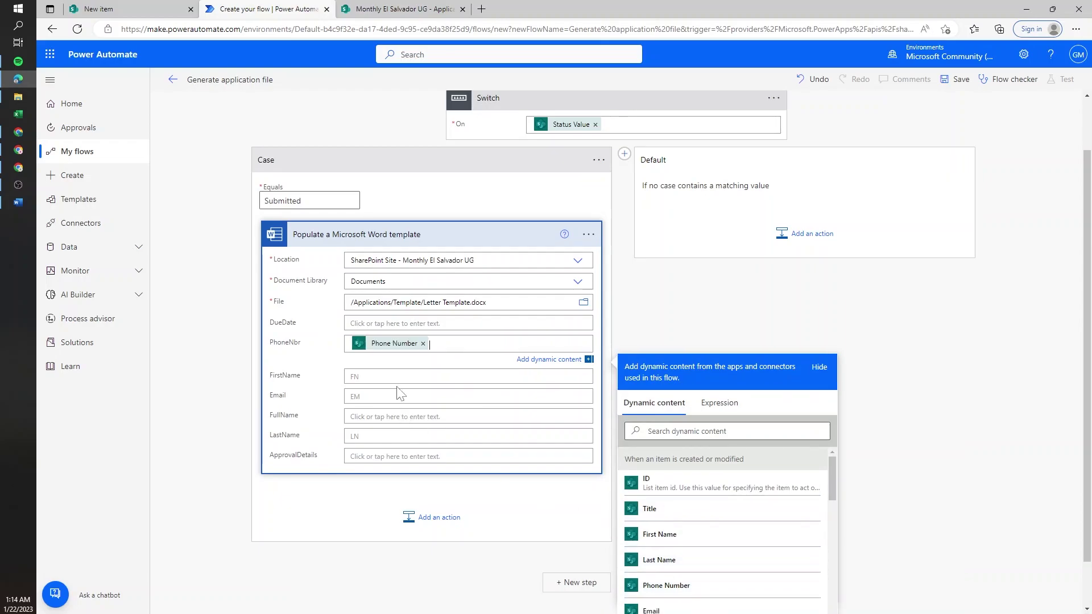
{"action": "left_click", "coordinate": [670, 409]}
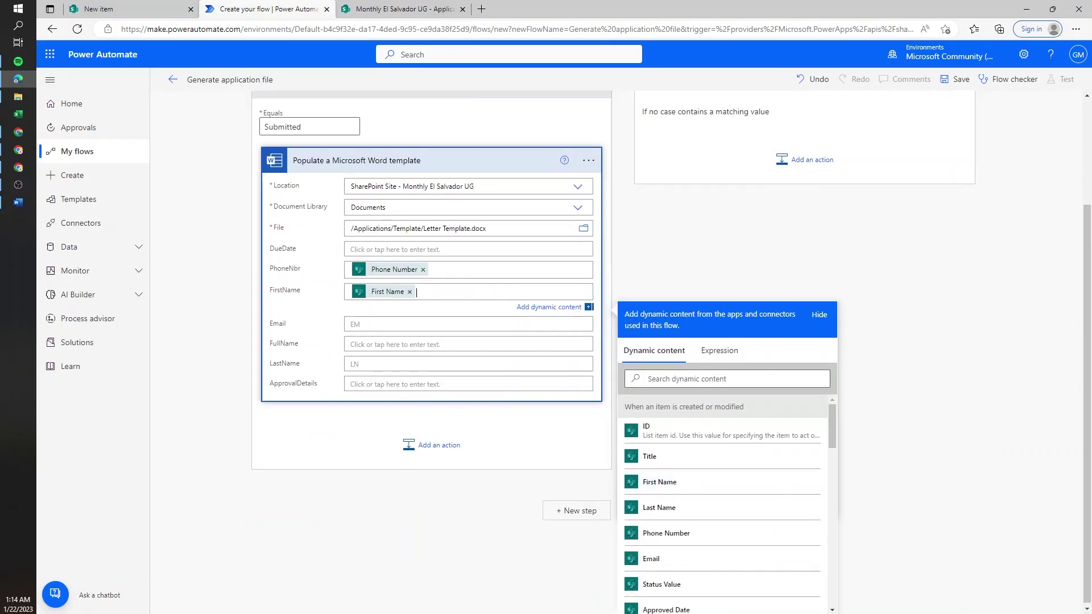
{"action": "left_click", "coordinate": [455, 364]}
{"action": "left_click", "coordinate": [670, 580]}
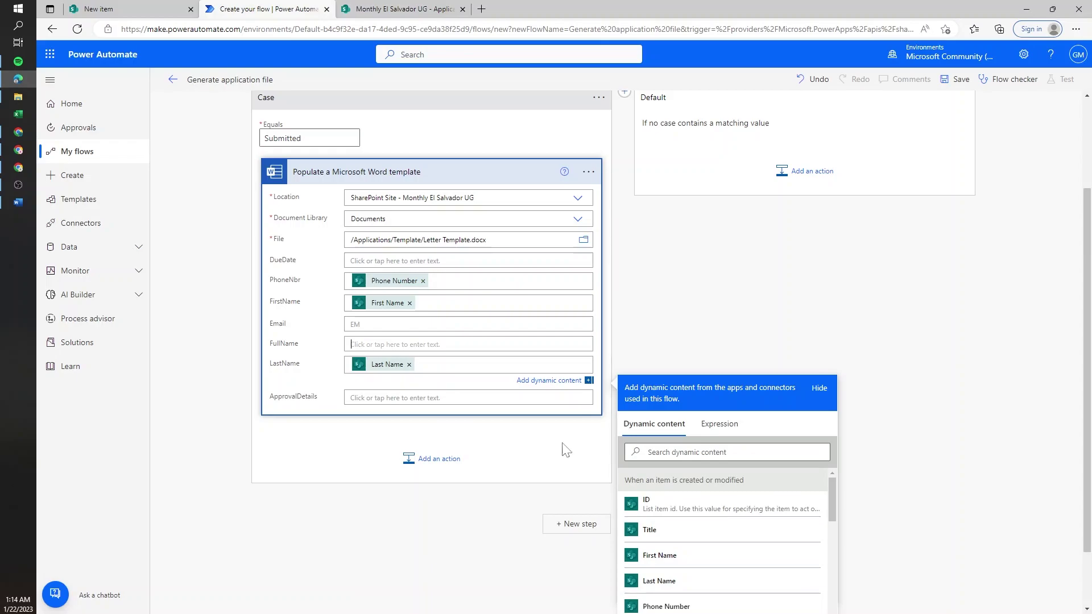
{"action": "left_click", "coordinate": [681, 483]}
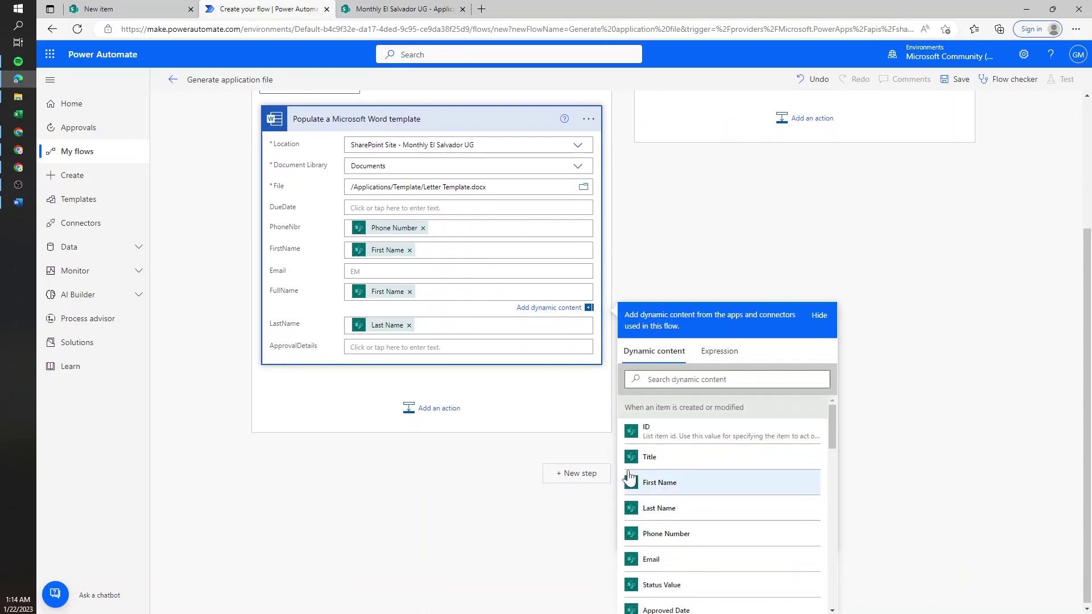
{"action": "left_click", "coordinate": [663, 507]}
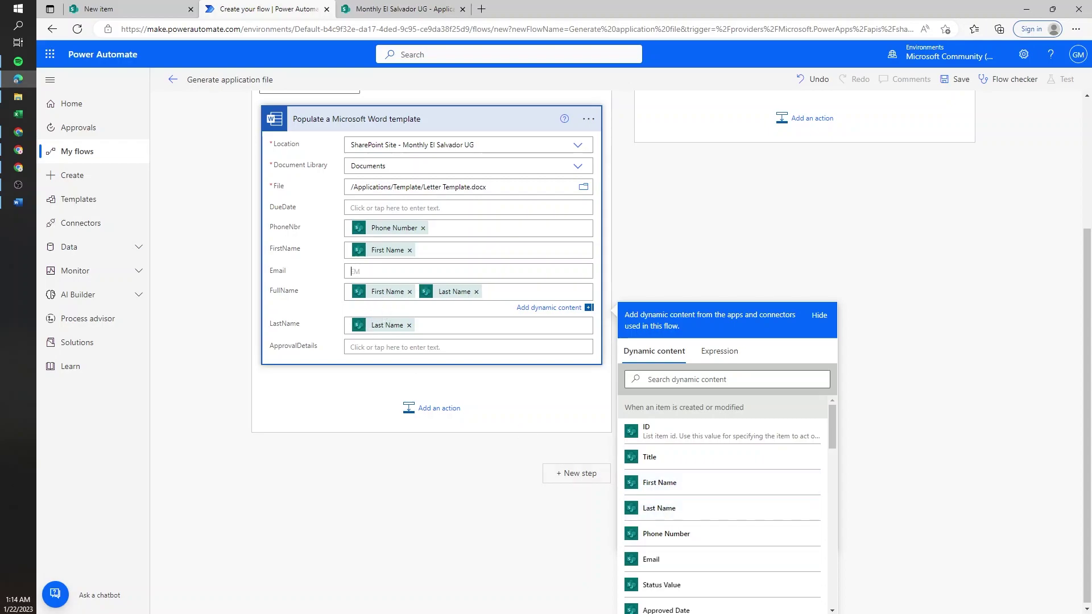
{"action": "left_click", "coordinate": [685, 562]}
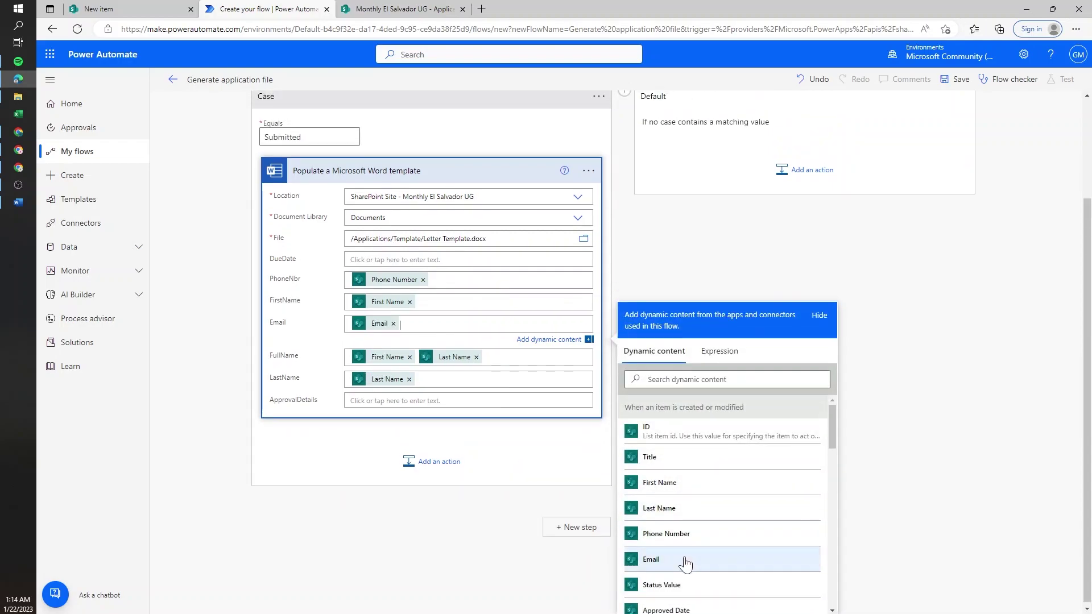
- Leave DueDate and ApprovalDetails empty and add another action below
{"action": "double_click", "coordinate": [288, 271]}
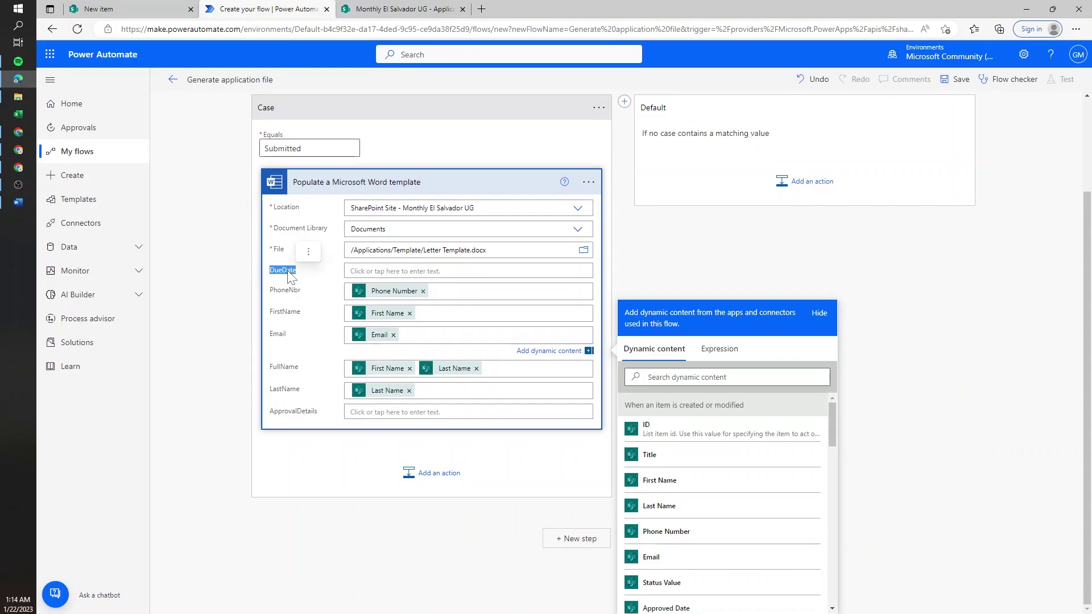
{"action": "double_click", "coordinate": [294, 467]}
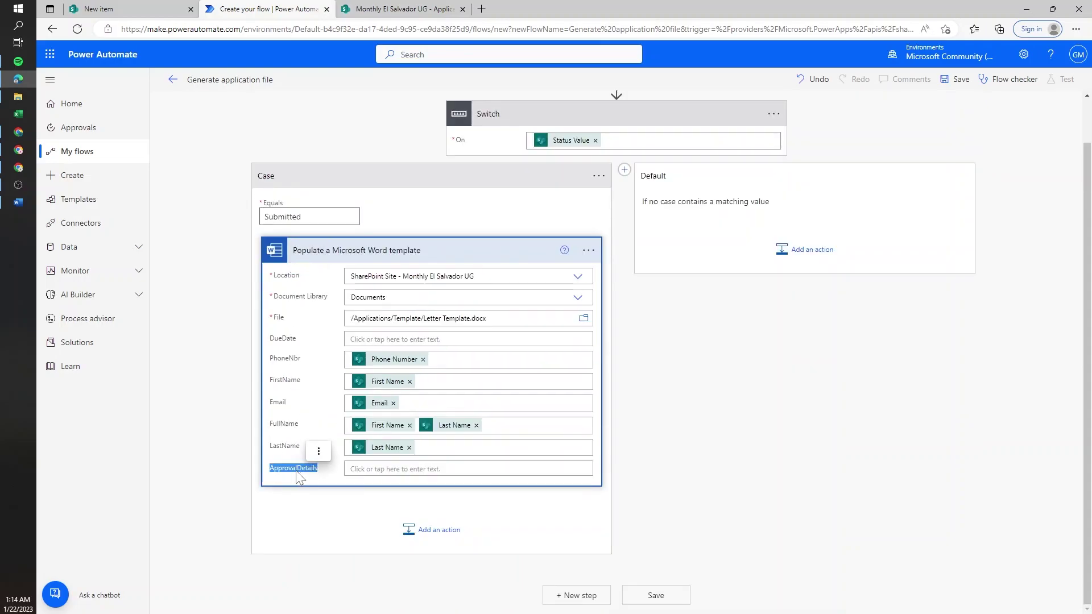
{"action": "left_click", "coordinate": [453, 343]}
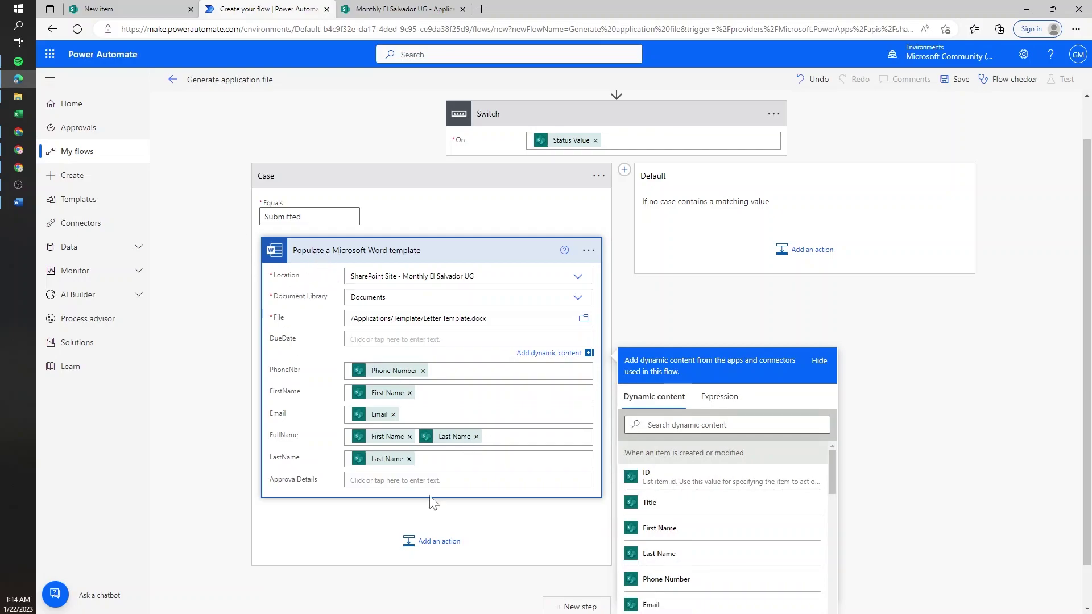
{"action": "left_click", "coordinate": [439, 547]}
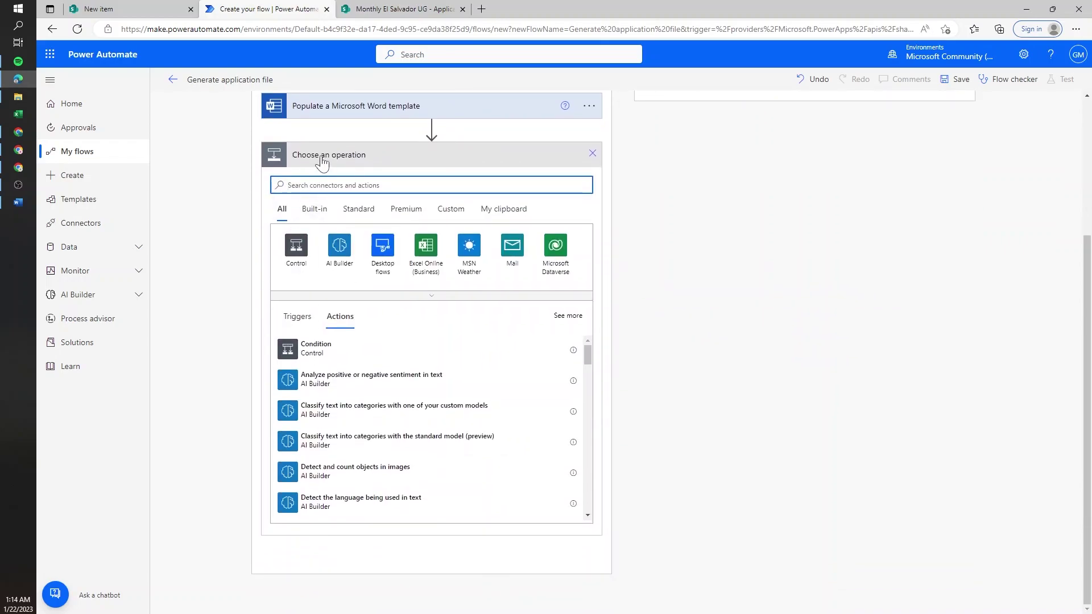
- Add a Create file action on Monthly El Salvador UG saving to /Shared Documents/Applications
{"action": "type", "text": "create"}
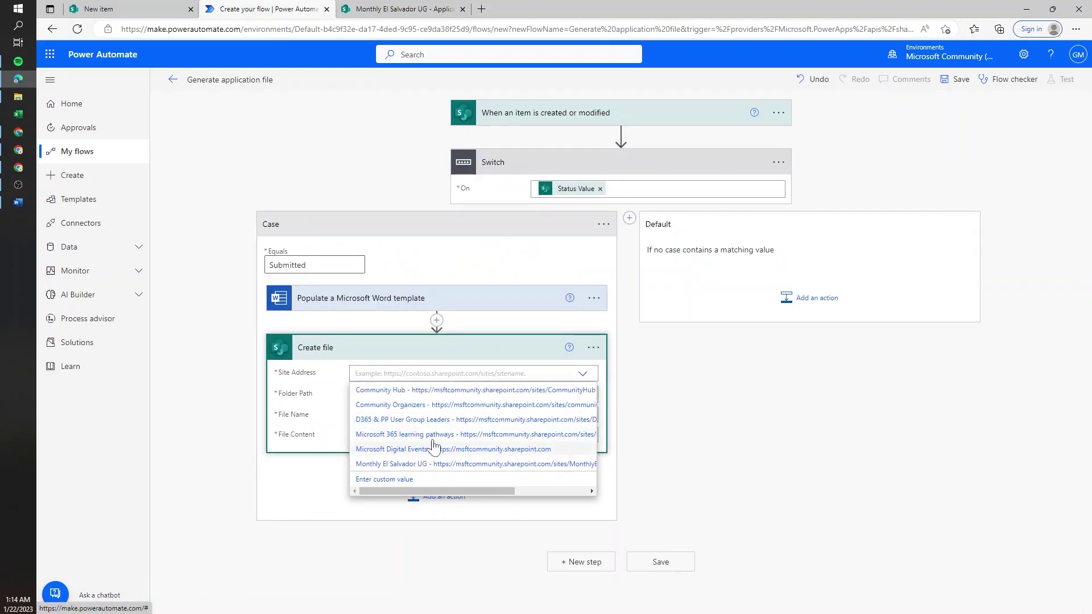
{"action": "left_click", "coordinate": [433, 463]}
{"action": "left_click", "coordinate": [589, 406]}
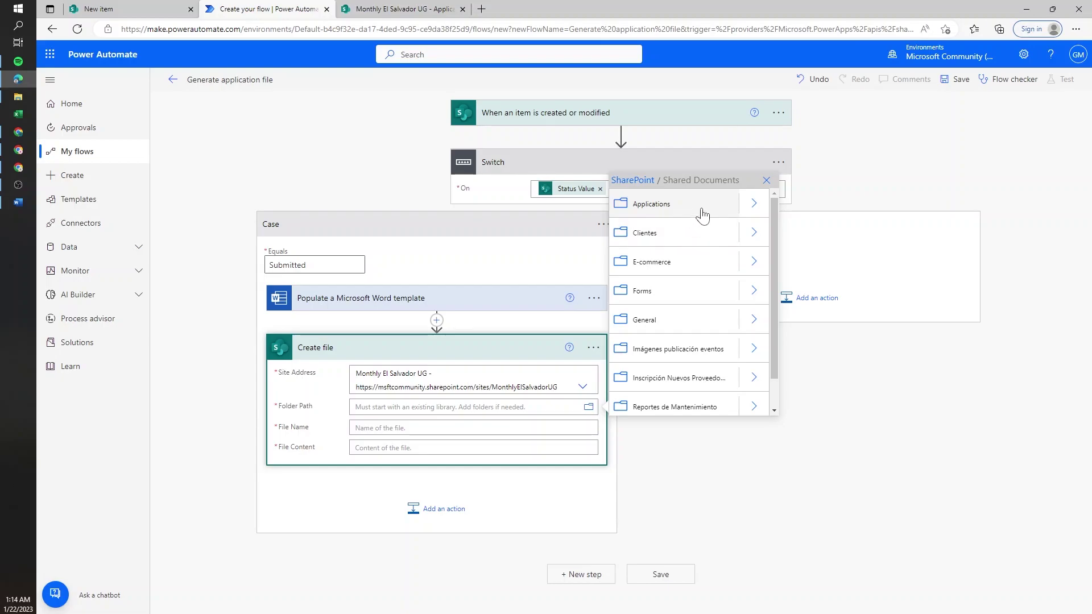
{"action": "left_click", "coordinate": [754, 205]}
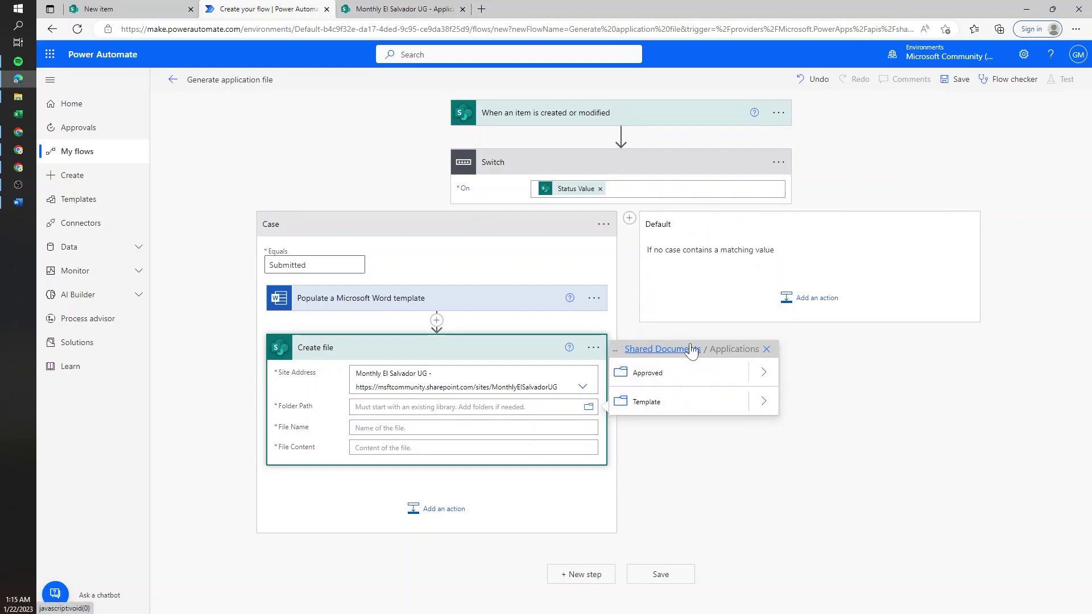
{"action": "left_click", "coordinate": [691, 351]}
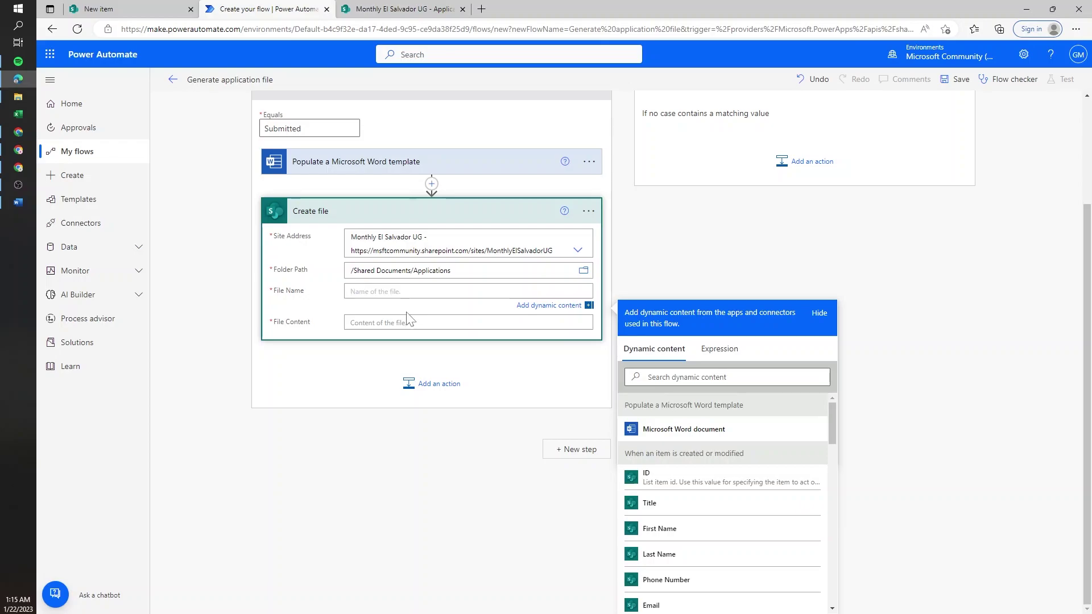
{"action": "left_click", "coordinate": [188, 9]}
- Make the ID column visible in the SharePoint Applications list
{"action": "left_click", "coordinate": [957, 238]}
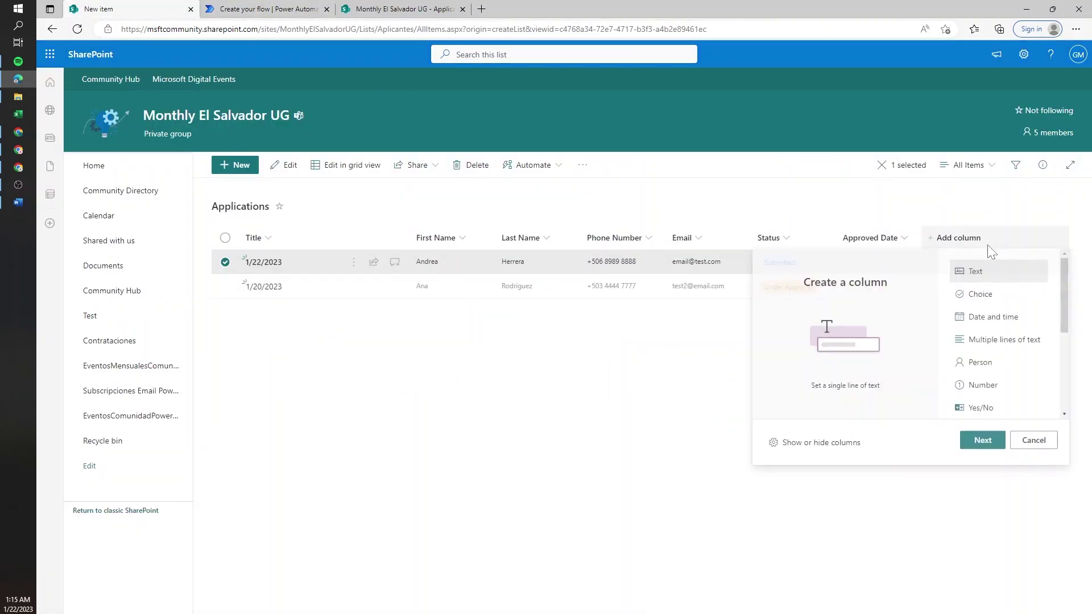
{"action": "left_click", "coordinate": [843, 443]}
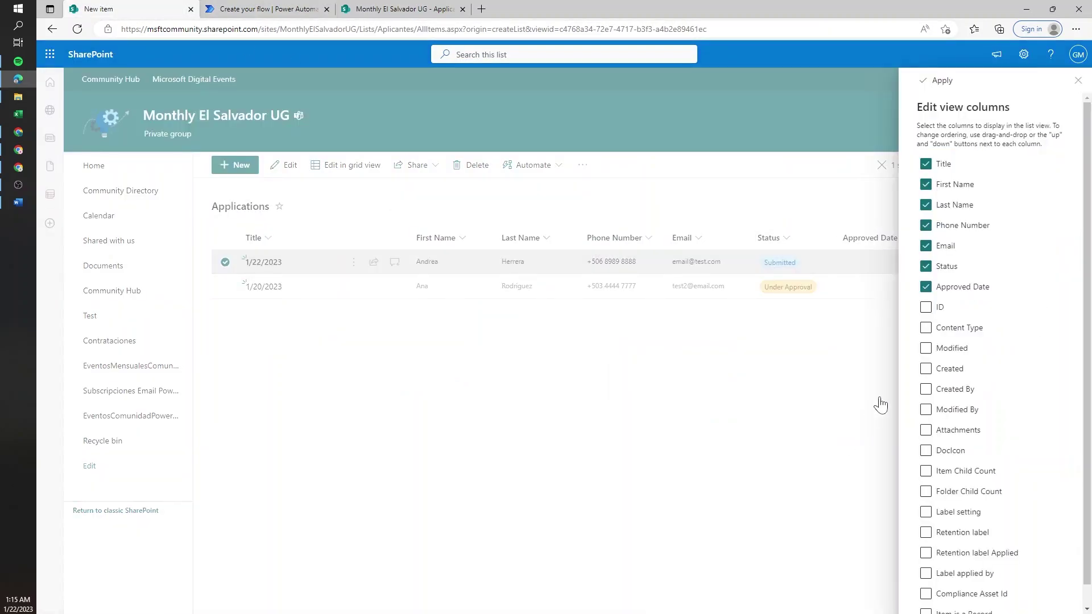
{"action": "left_click", "coordinate": [926, 307]}
{"action": "left_click", "coordinate": [942, 81]}
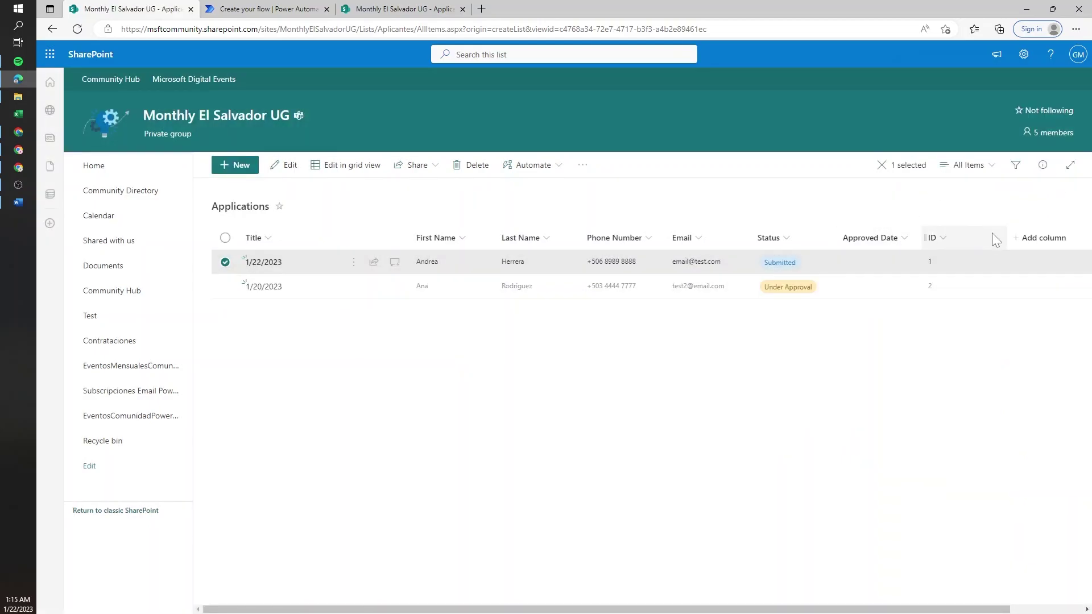
{"action": "left_click", "coordinate": [266, 8]}
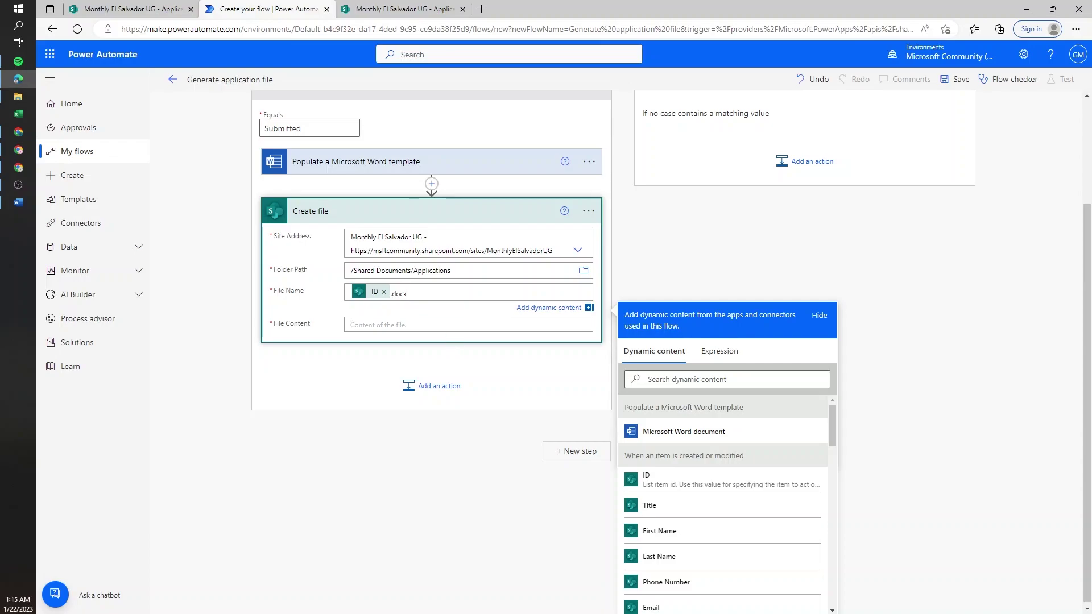
- Set Create file's content to the Microsoft Word document, save the flow, and open Test
{"action": "left_click", "coordinate": [352, 324]}
{"action": "scroll", "coordinate": [452, 332], "scroll_direction": "up", "scroll_amount": 2}
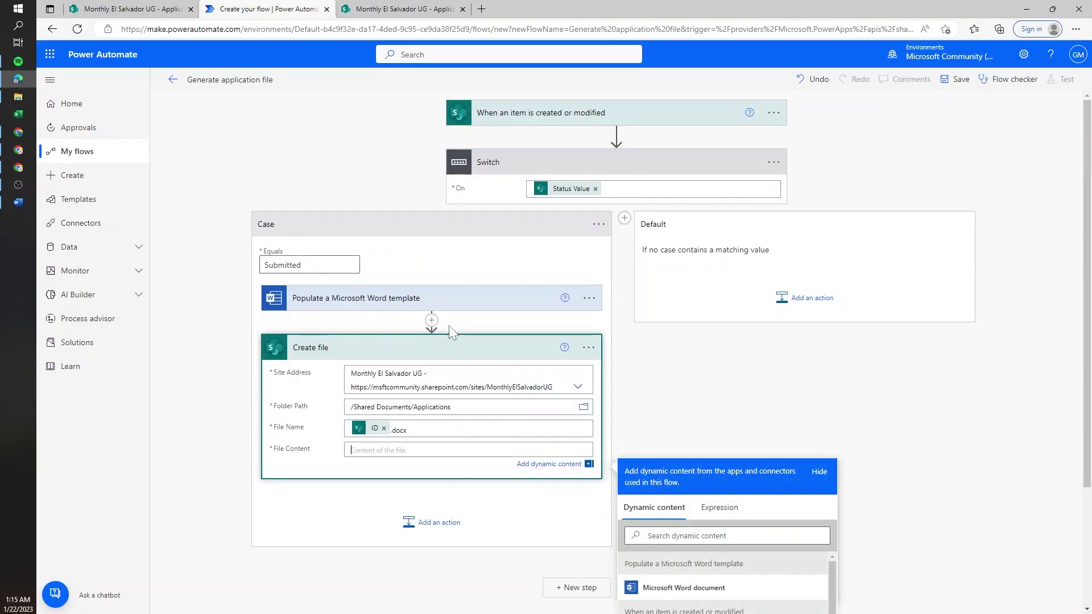
{"action": "scroll", "coordinate": [623, 378], "scroll_direction": "down", "scroll_amount": 3}
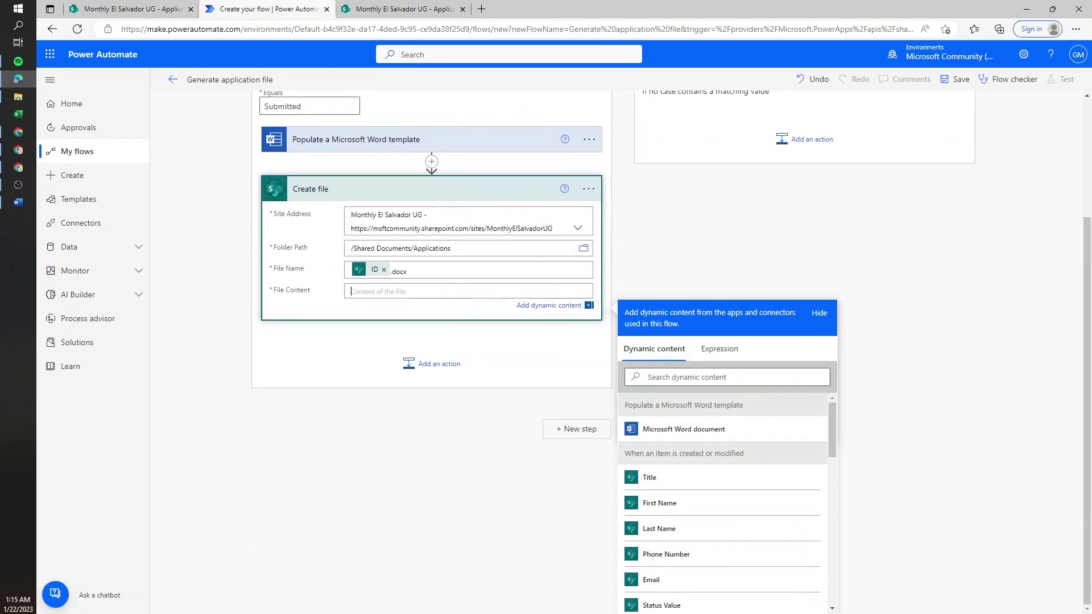
{"action": "left_click", "coordinate": [730, 435]}
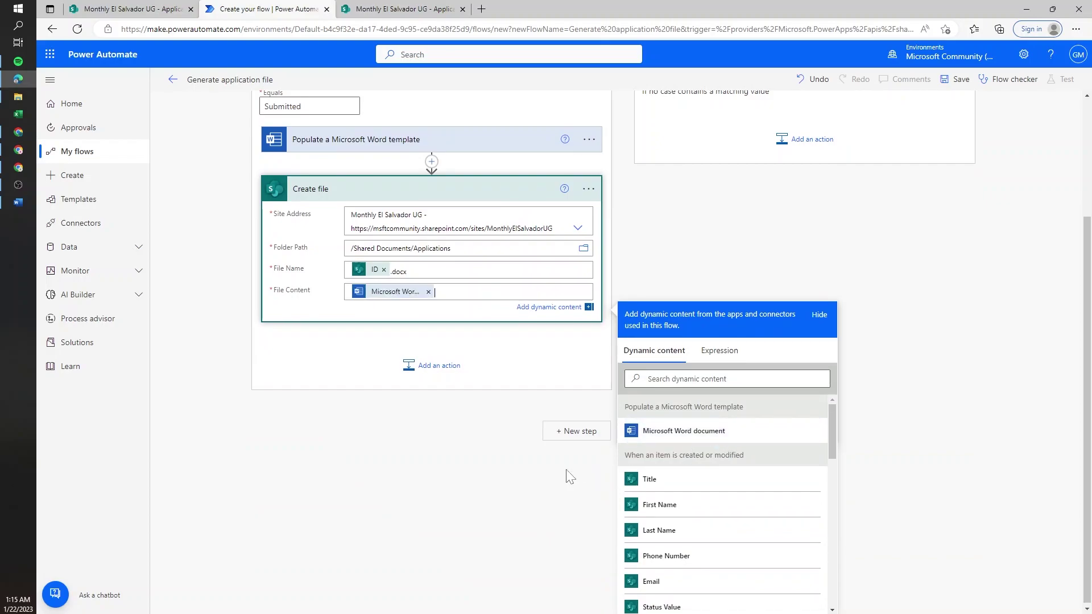
{"action": "left_click", "coordinate": [567, 470]}
{"action": "left_click", "coordinate": [661, 578]}
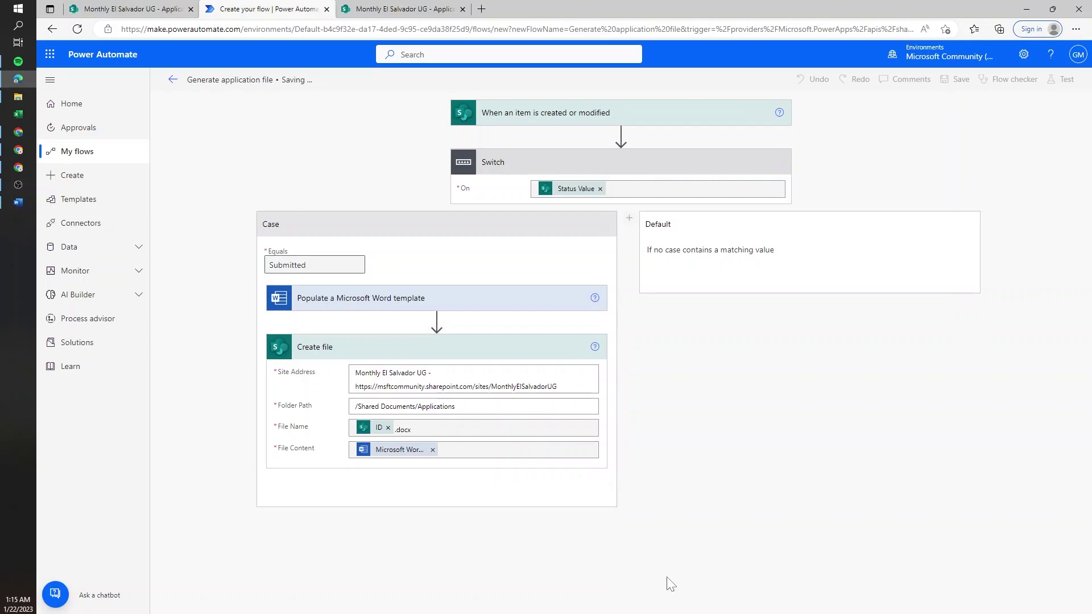
{"action": "left_click", "coordinate": [1076, 85]}
- Start a manual test run of the flow
{"action": "left_click", "coordinate": [955, 117]}
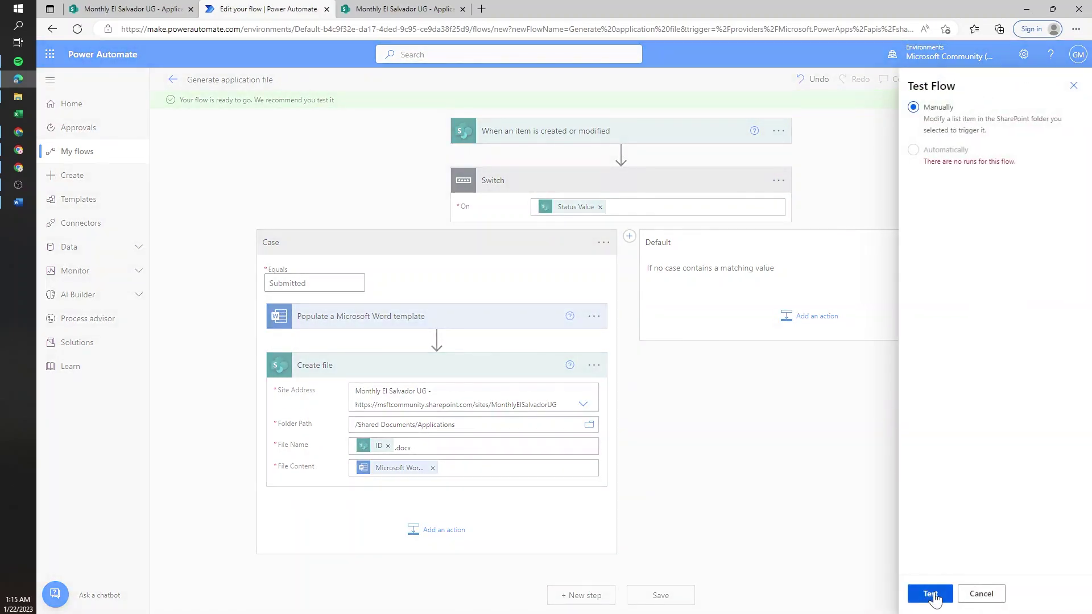
{"action": "left_click", "coordinate": [930, 594]}
{"action": "left_click", "coordinate": [163, 8]}
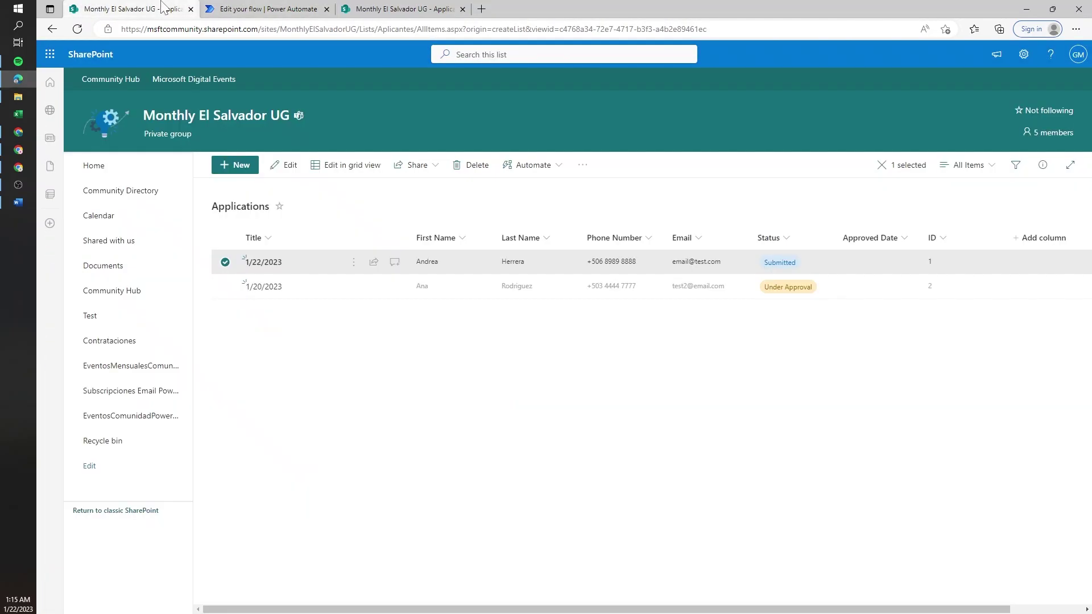
- Start a new applicant entry dated 1/22/2023 with the applicant's first and last names
{"action": "left_click", "coordinate": [233, 165]}
{"action": "type", "text": "1/22/2023"}
{"action": "key", "text": "Tab"}
{"action": "key", "text": "Tab"}
{"action": "key", "text": "Tab"}
- Enter the applicant's phone number and corrected e-mail address, then save the entry
{"action": "key", "text": "Tab"}
{"action": "key", "text": "Left"}
{"action": "key", "text": "Left"}
{"action": "key", "text": "Left"}
{"action": "key", "text": "Left"}
{"action": "left_click", "coordinate": [785, 548]}
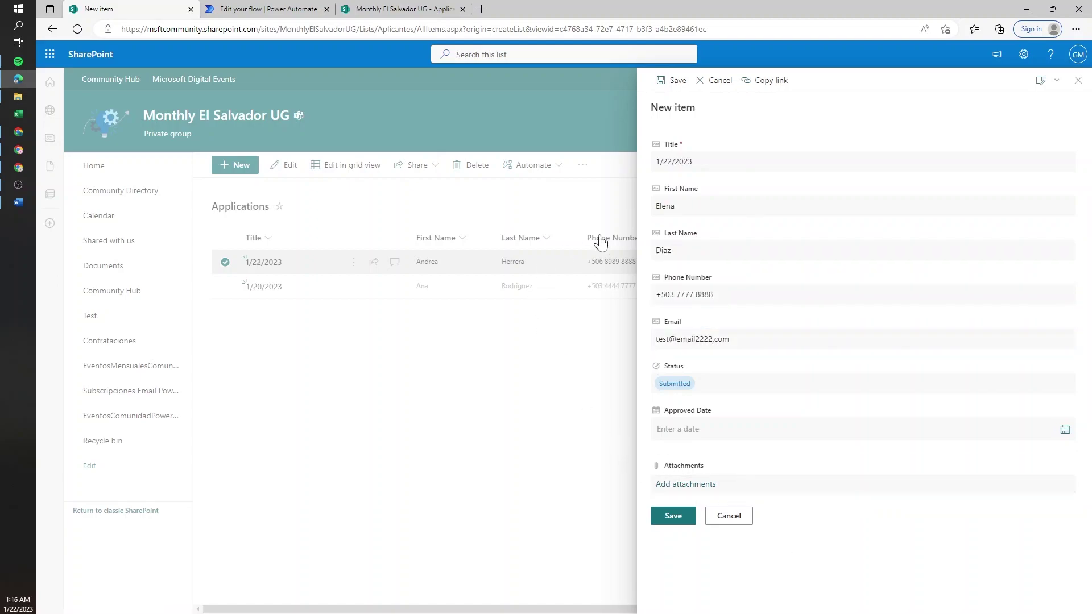
{"action": "left_click", "coordinate": [673, 520]}
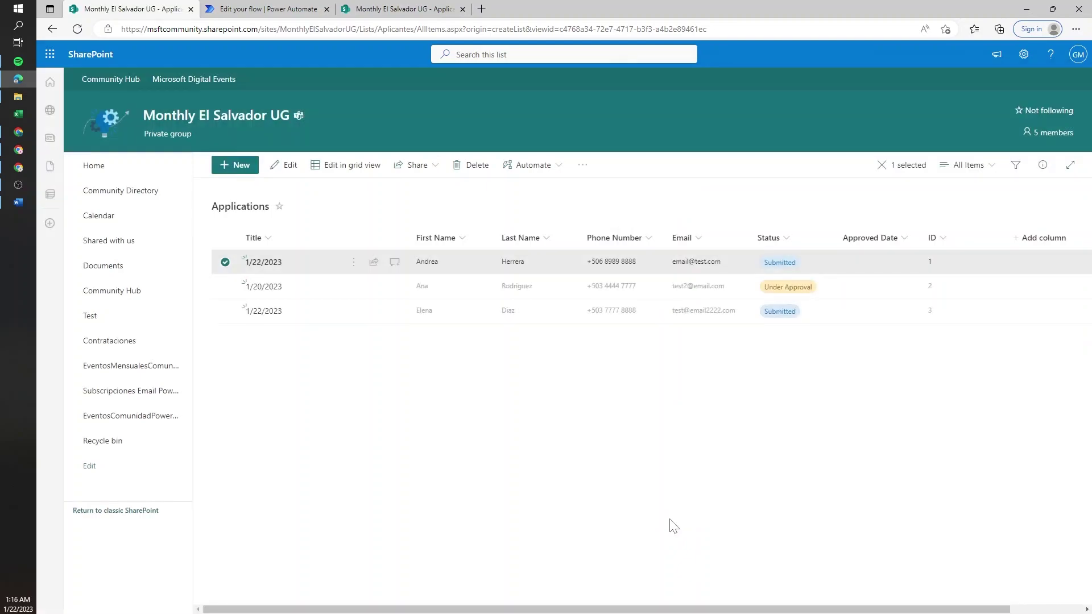
{"action": "left_click", "coordinate": [267, 9]}
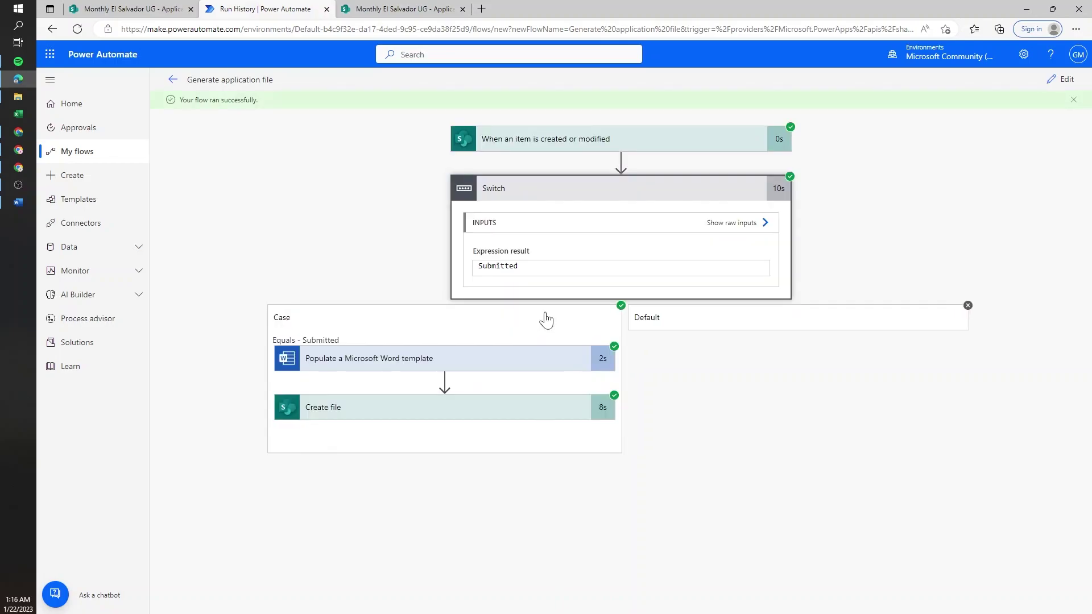
- Refresh the Applications documents folder and select the generated 3.docx
{"action": "left_click", "coordinate": [404, 8]}
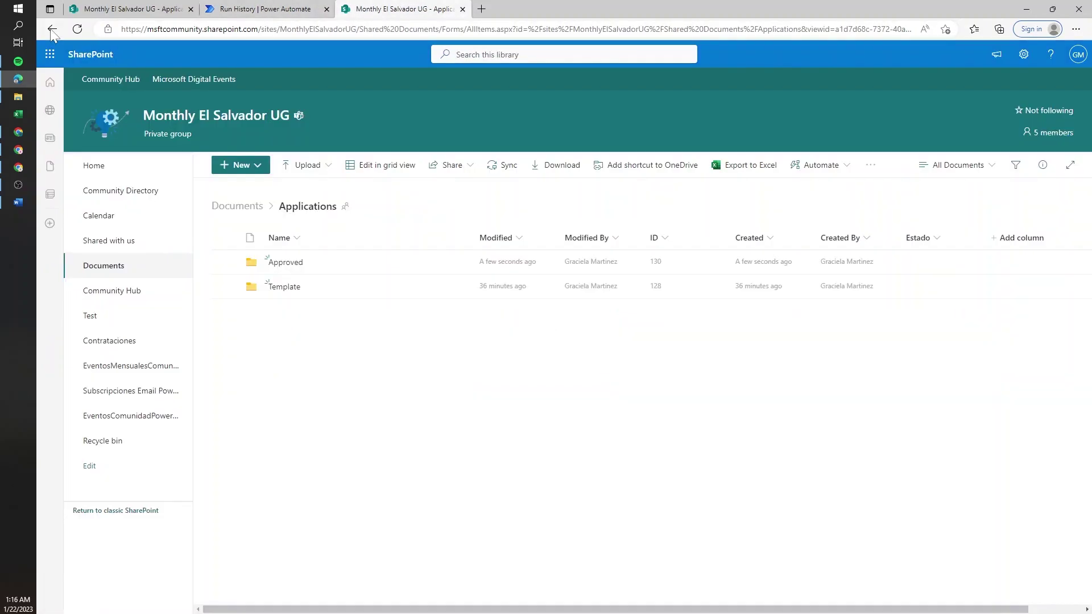
{"action": "left_click", "coordinate": [79, 30]}
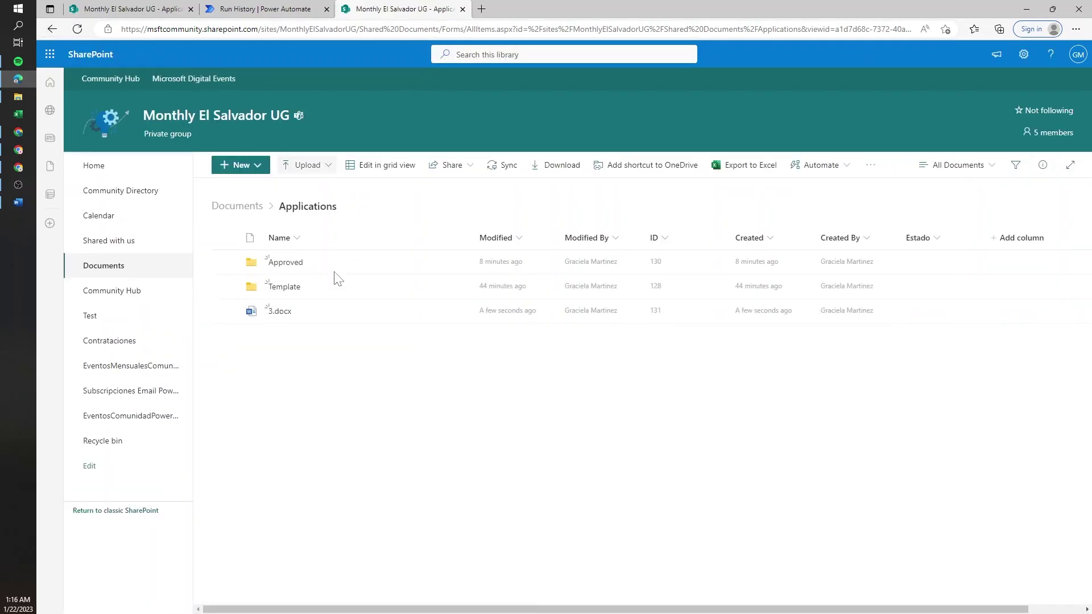
{"action": "left_click", "coordinate": [329, 313]}
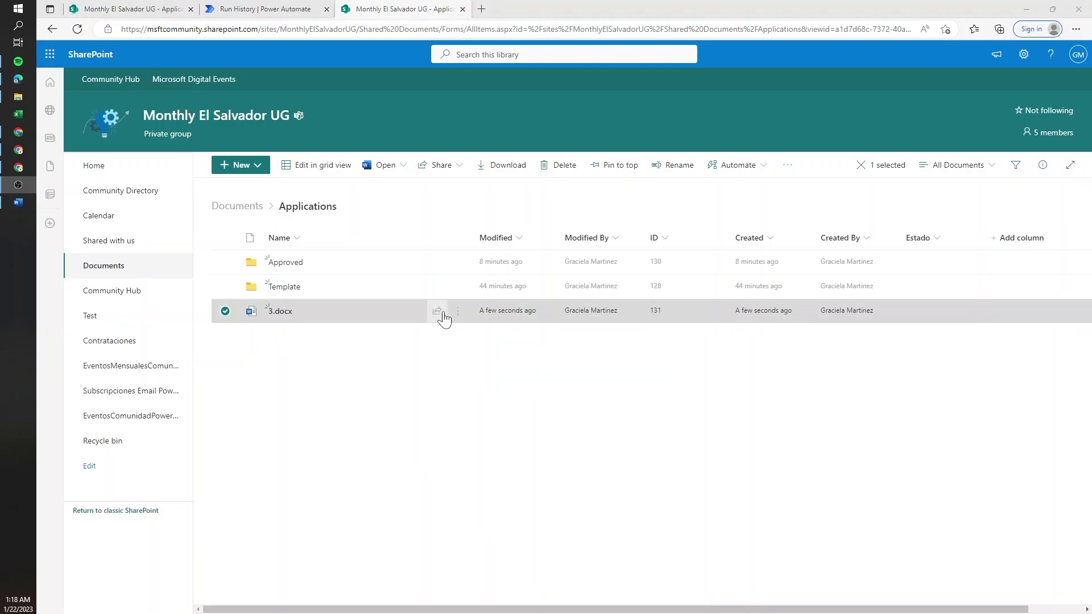
- Open 3.docx in desktop Word and review the letter filled with the applicant's name and contact details
{"action": "left_click", "coordinate": [457, 311]}
{"action": "mouse_move", "coordinate": [501, 291]}
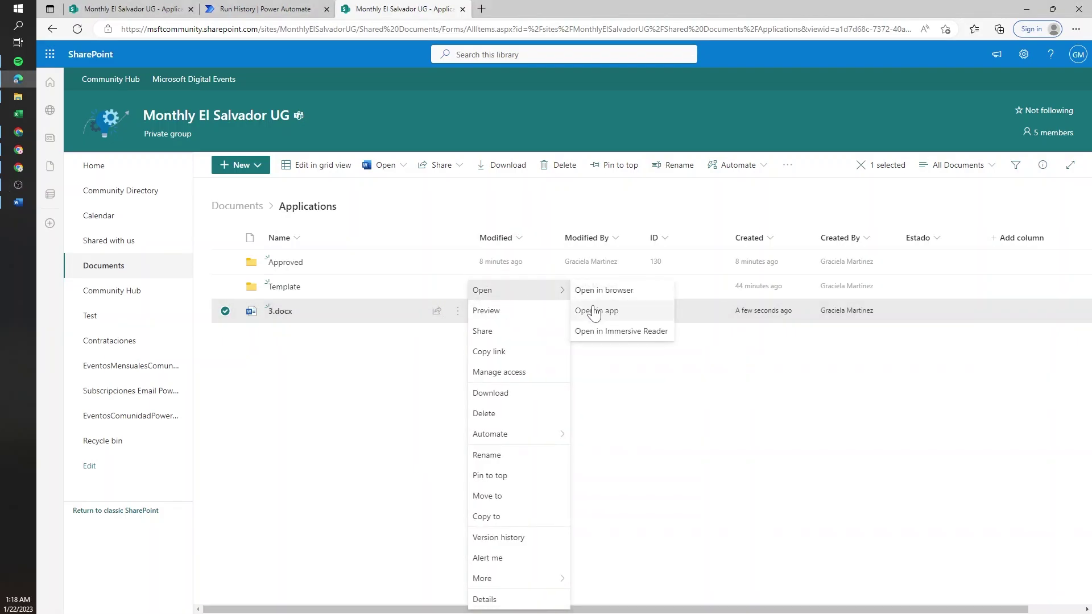
{"action": "left_click", "coordinate": [607, 319]}
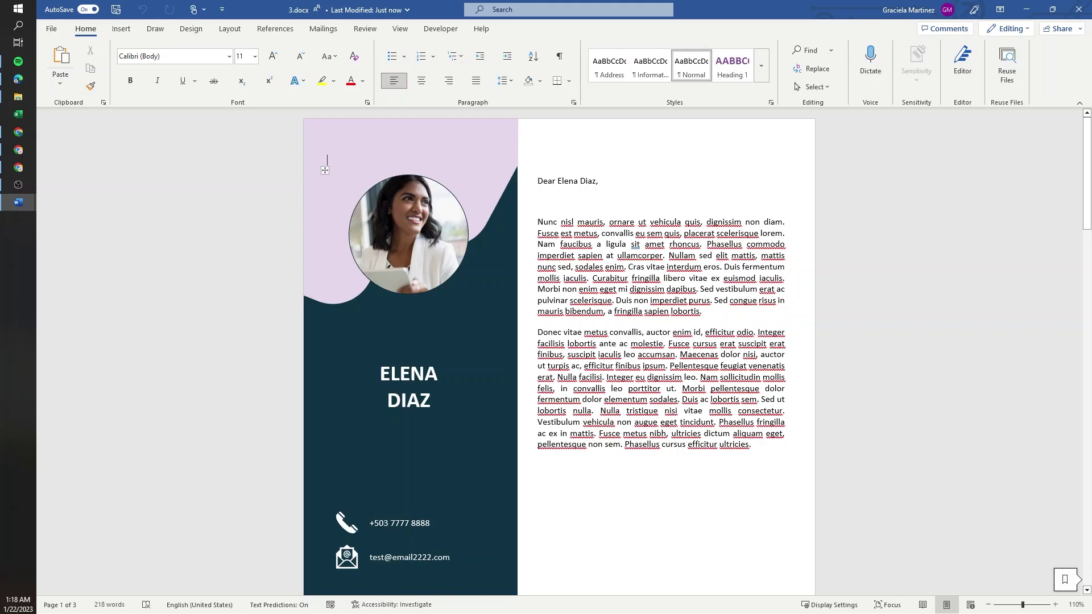
{"action": "left_click", "coordinate": [702, 311]}
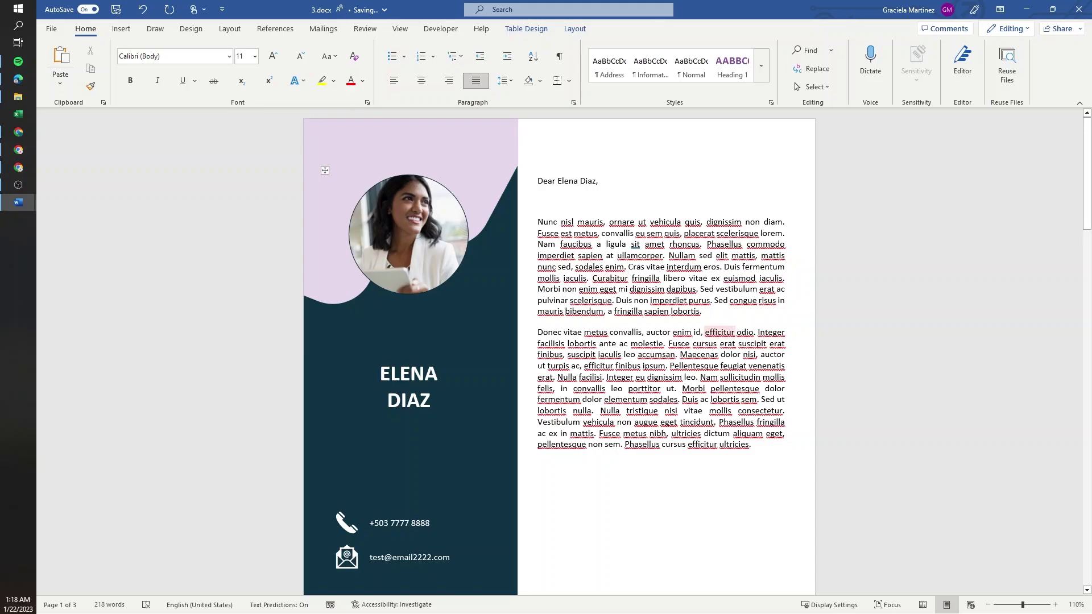
{"action": "scroll", "coordinate": [719, 335], "scroll_direction": "down", "scroll_amount": 15}
{"action": "scroll", "coordinate": [559, 341], "scroll_direction": "down", "scroll_amount": 6}
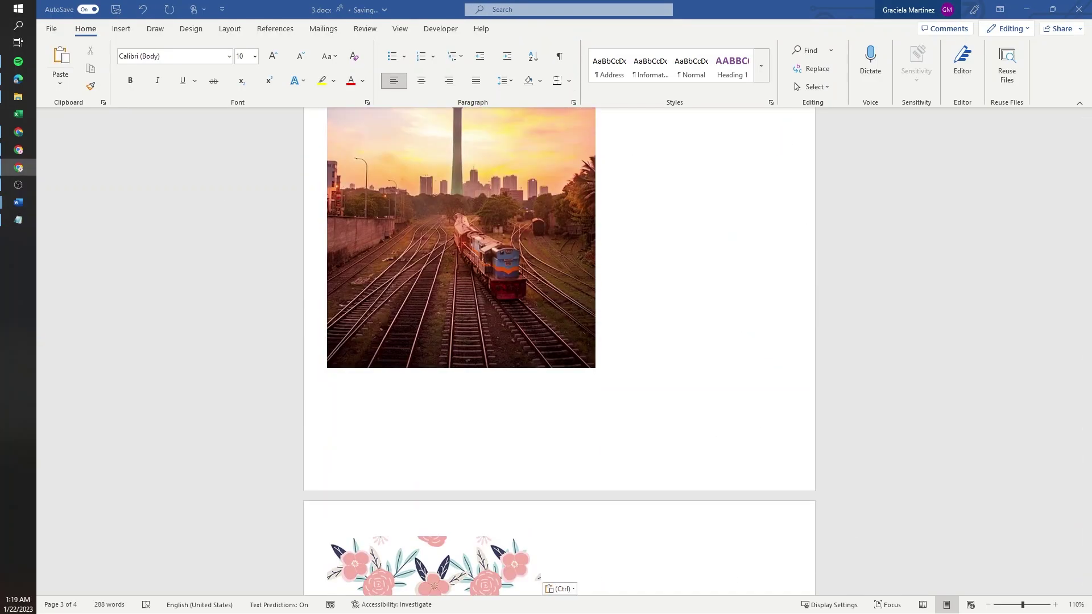
{"action": "key", "text": "ctrl+v"}
{"action": "scroll", "coordinate": [553, 368], "scroll_direction": "up", "scroll_amount": 15}
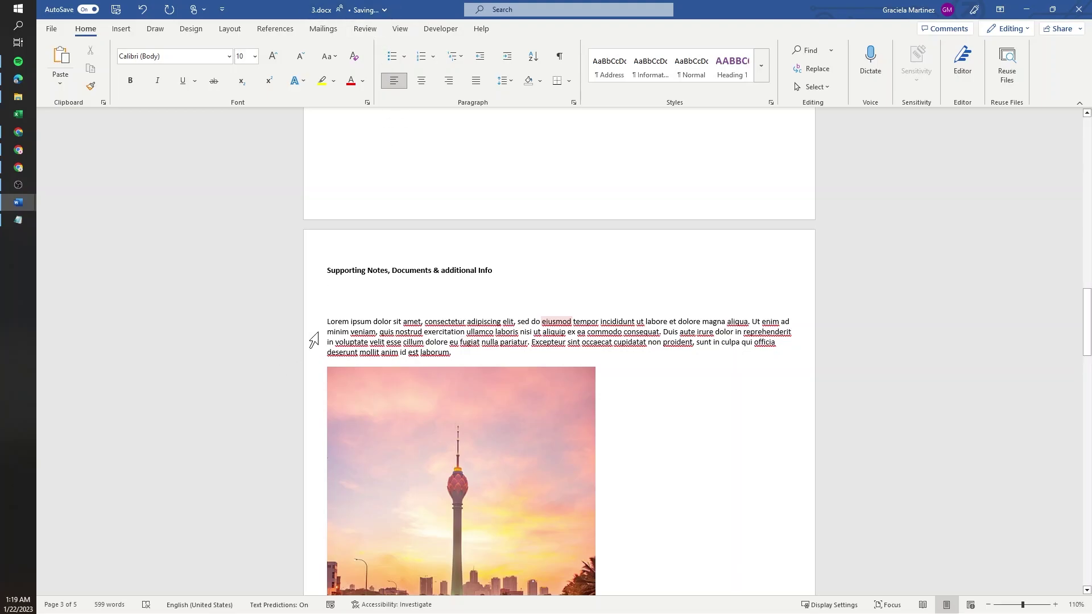
{"action": "scroll", "coordinate": [421, 280], "scroll_direction": "up", "scroll_amount": 10}
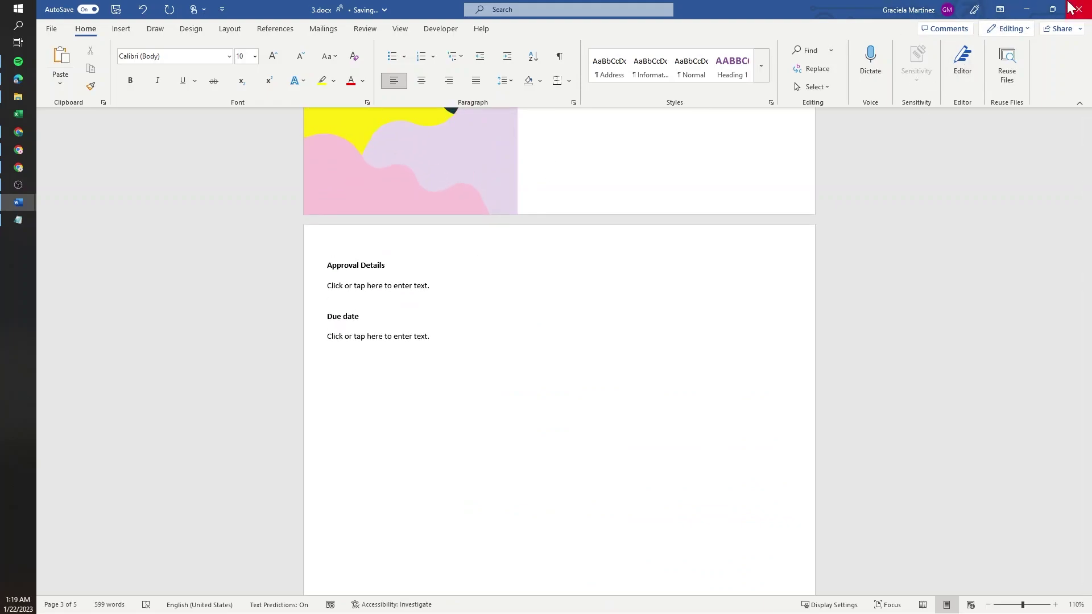
- Close Word and reopen the Generate application file flow for editing
{"action": "left_click", "coordinate": [1078, 10]}
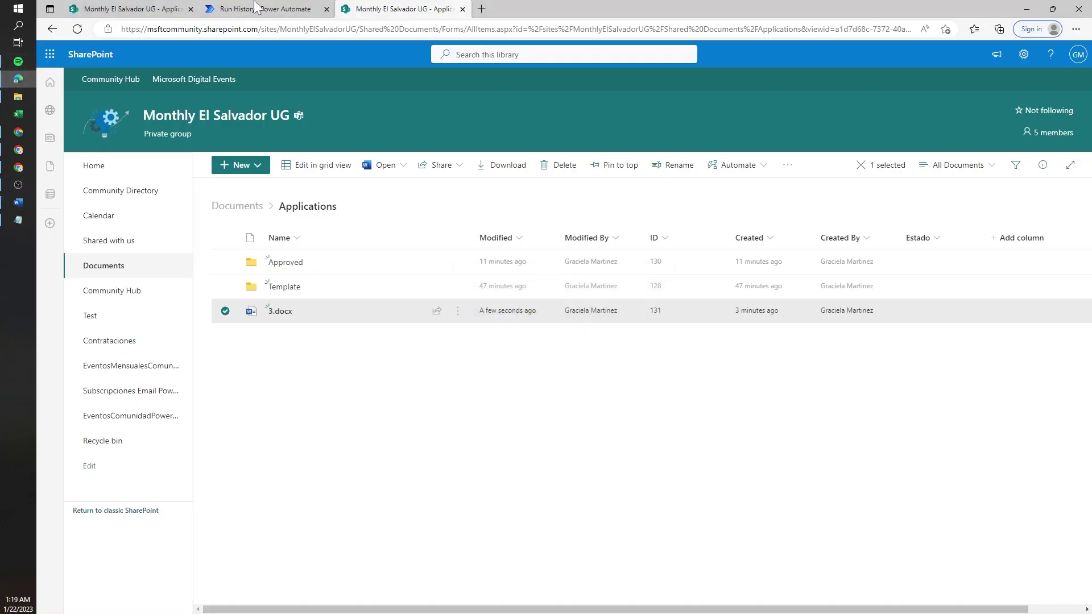
{"action": "left_click", "coordinate": [295, 8]}
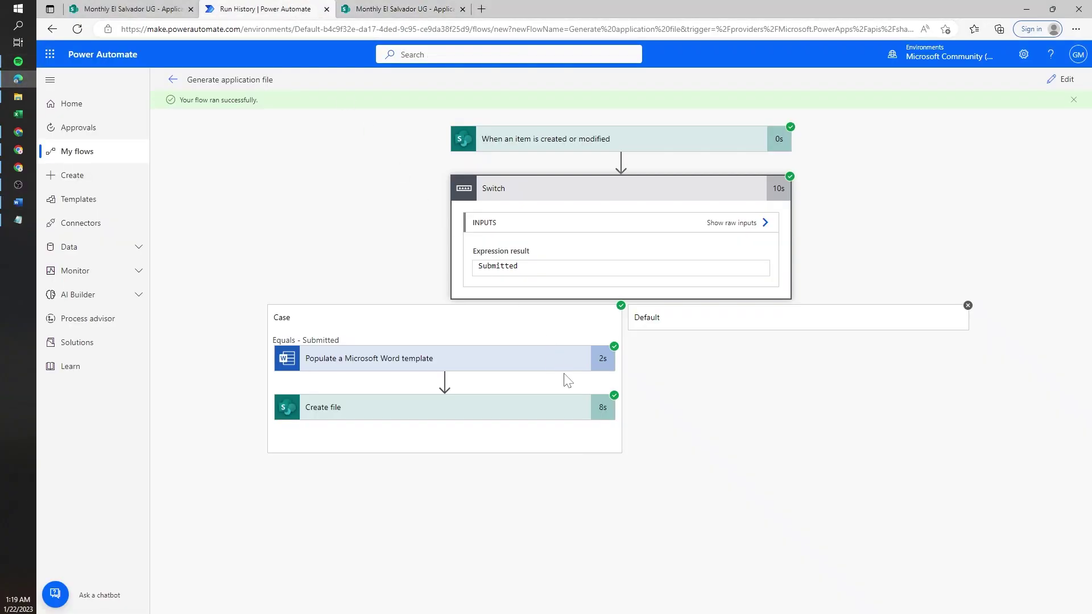
{"action": "left_click", "coordinate": [1061, 81]}
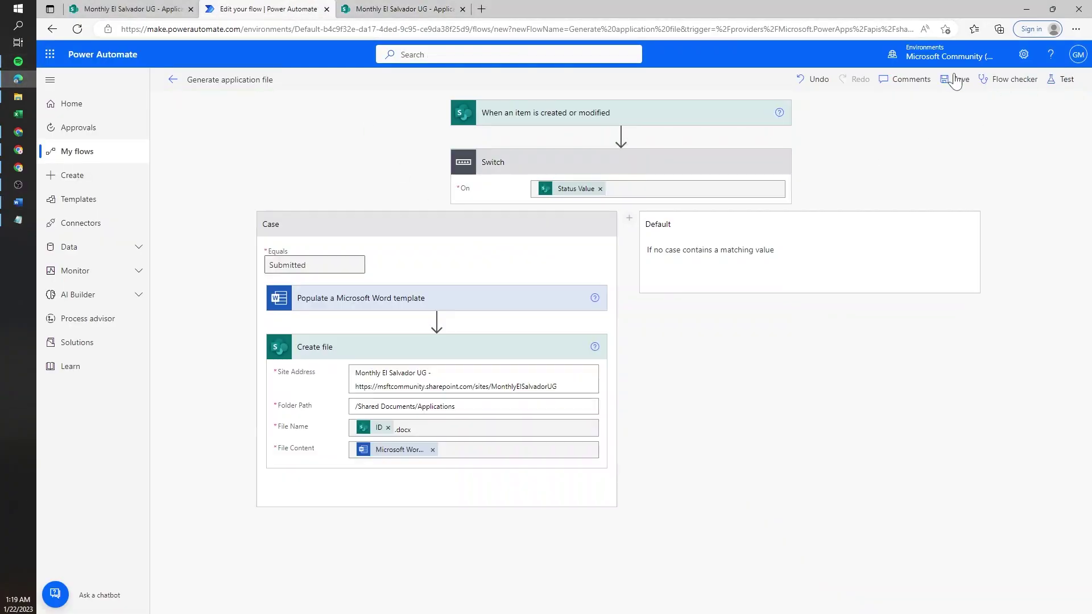
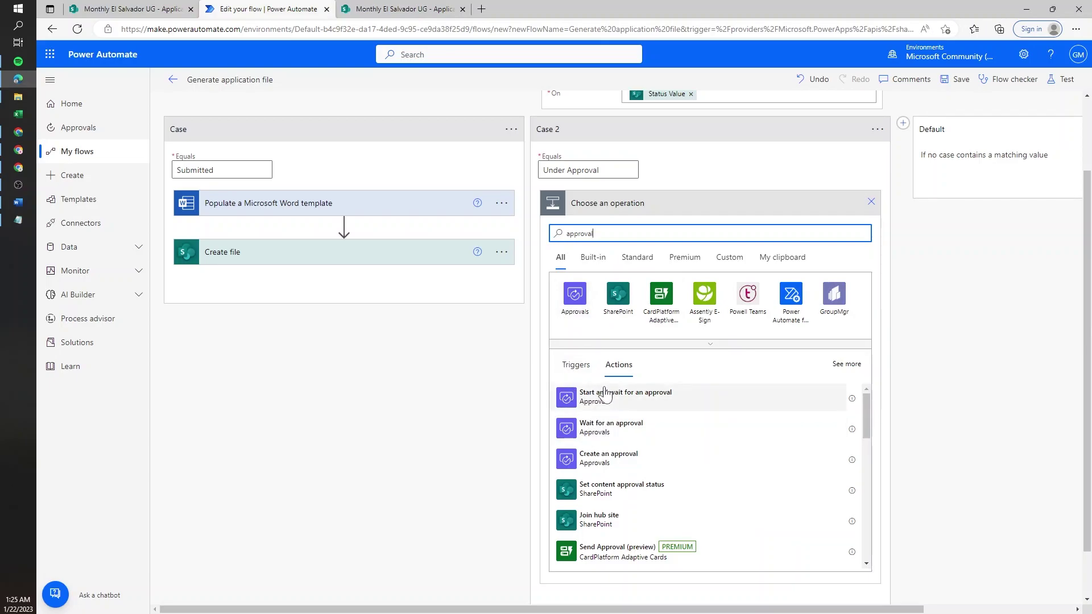
- Add a Start and wait for an approval action of type Everyone must approve, with the approver assigned
{"action": "left_click", "coordinate": [651, 395]}
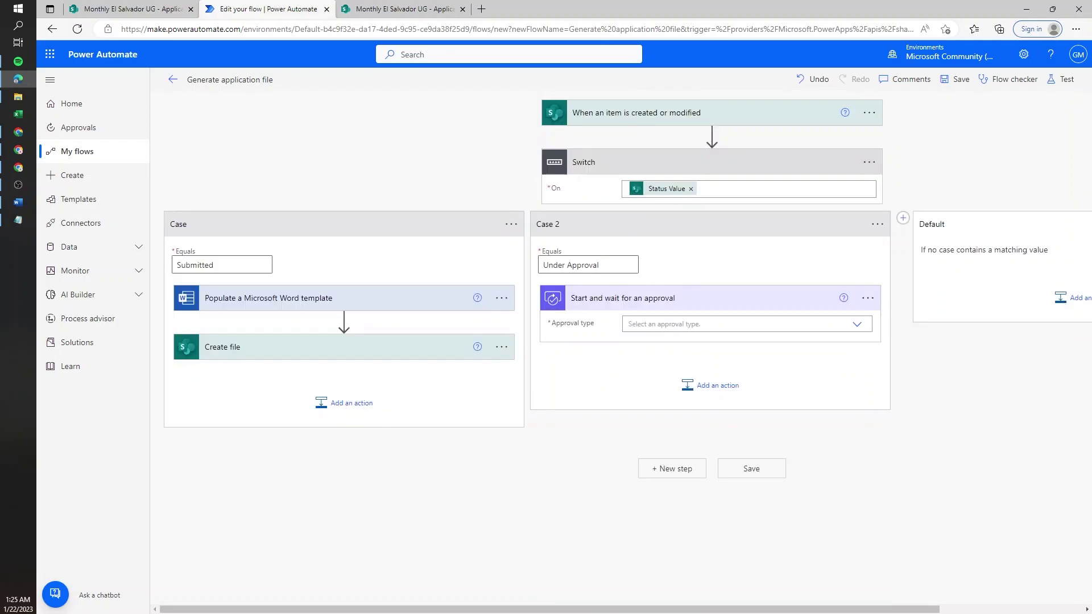
{"action": "left_click", "coordinate": [665, 324]}
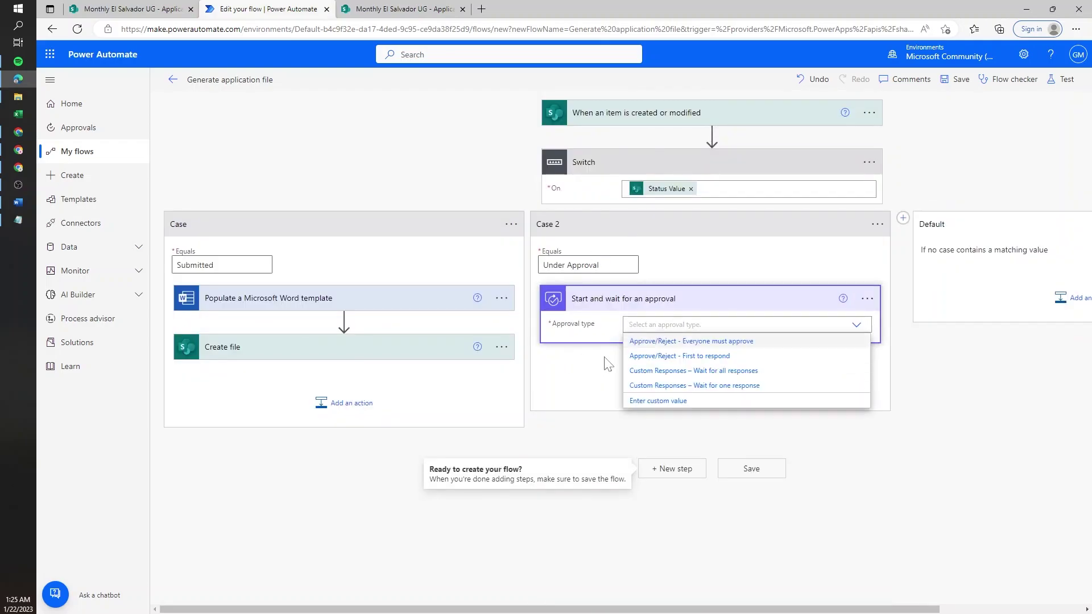
{"action": "left_click", "coordinate": [718, 345]}
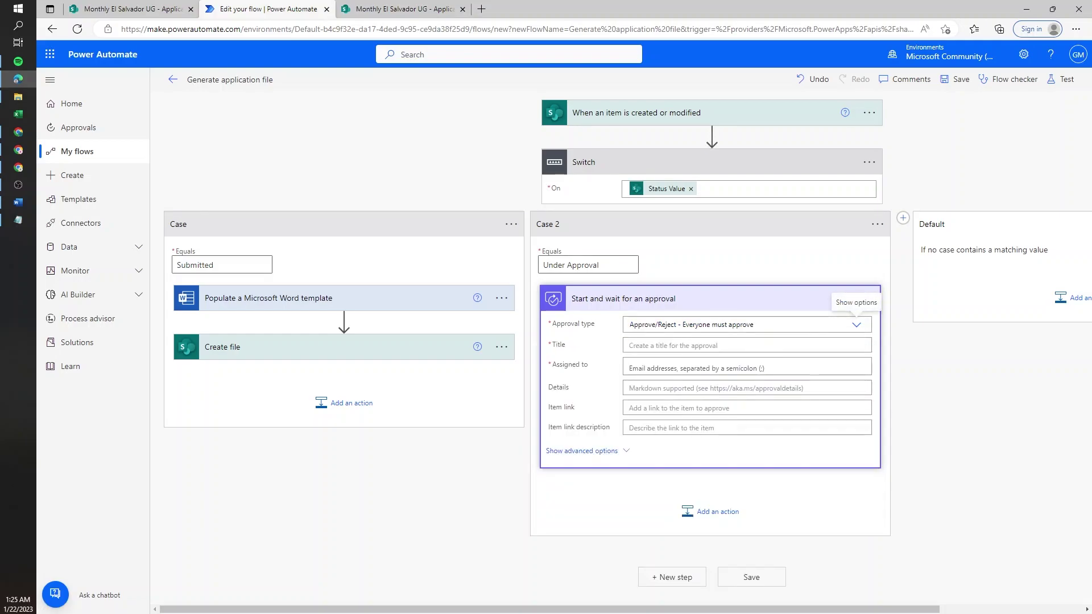
{"action": "left_click", "coordinate": [700, 368]}
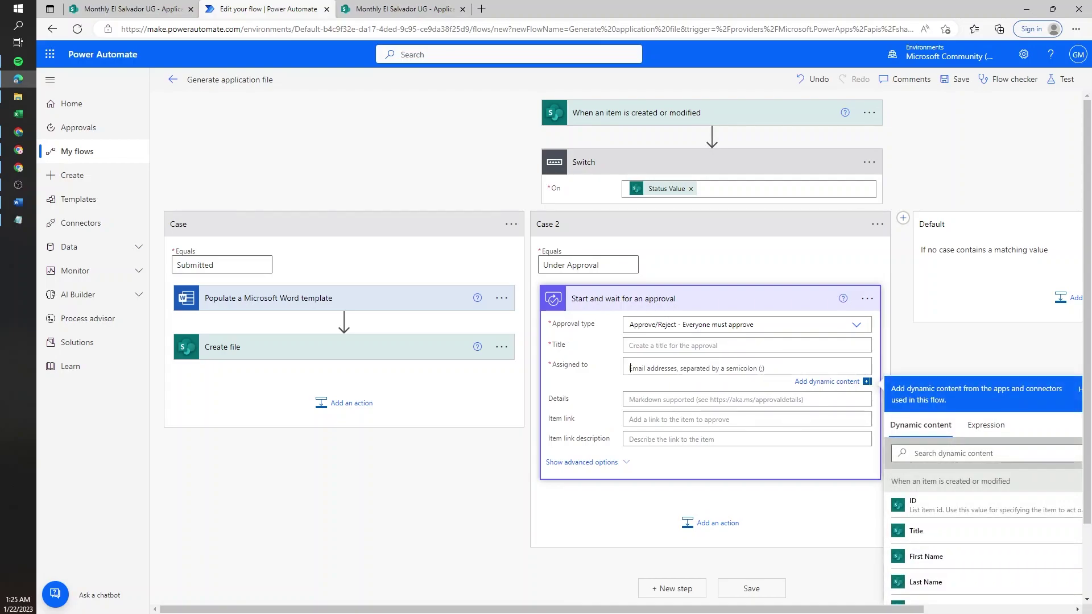
{"action": "type", "text": "gracie"}
{"action": "key", "text": "Return"}
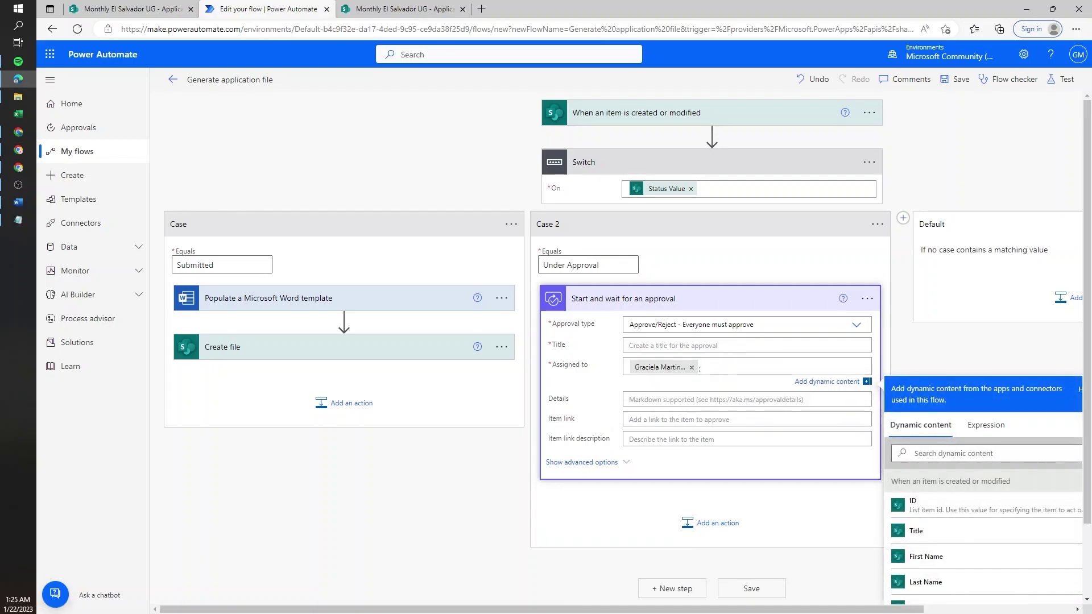
- Title the approval 'New application for' plus First Name and Last Name tokens, with details 'Please review'
{"action": "left_click", "coordinate": [739, 345]}
{"action": "type", "text": "New application for"}
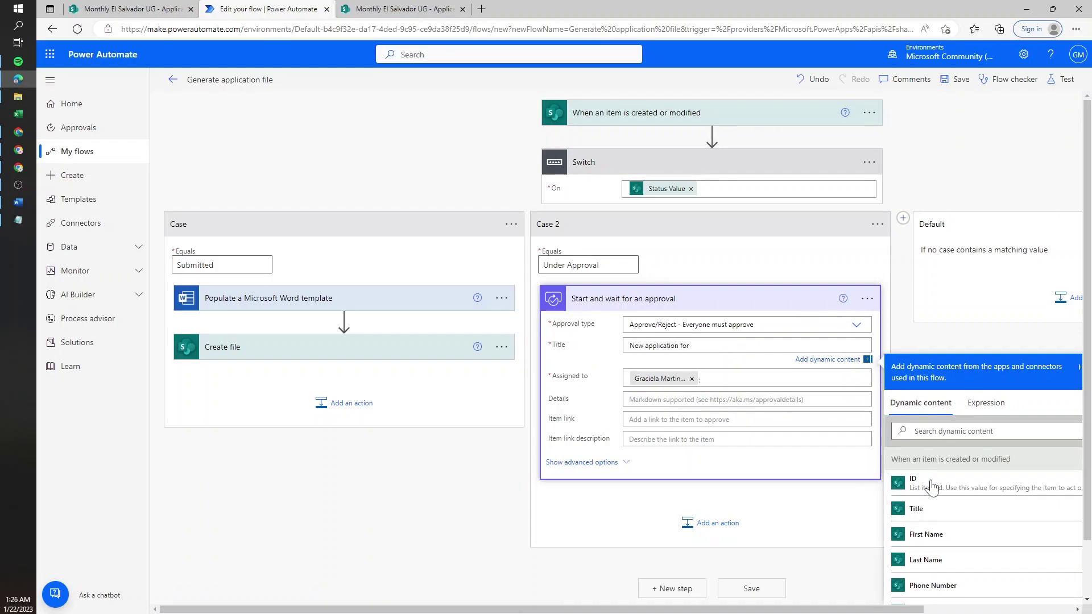
{"action": "left_click", "coordinate": [925, 535]}
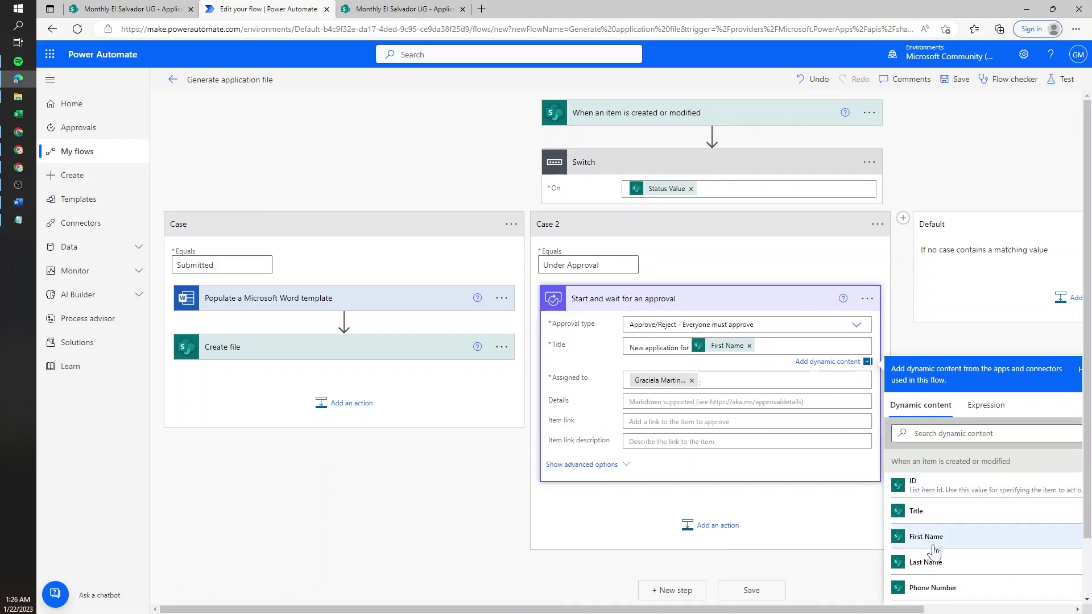
{"action": "left_click", "coordinate": [925, 562]}
{"action": "left_click", "coordinate": [739, 401]}
{"action": "type", "text": "Please review"}
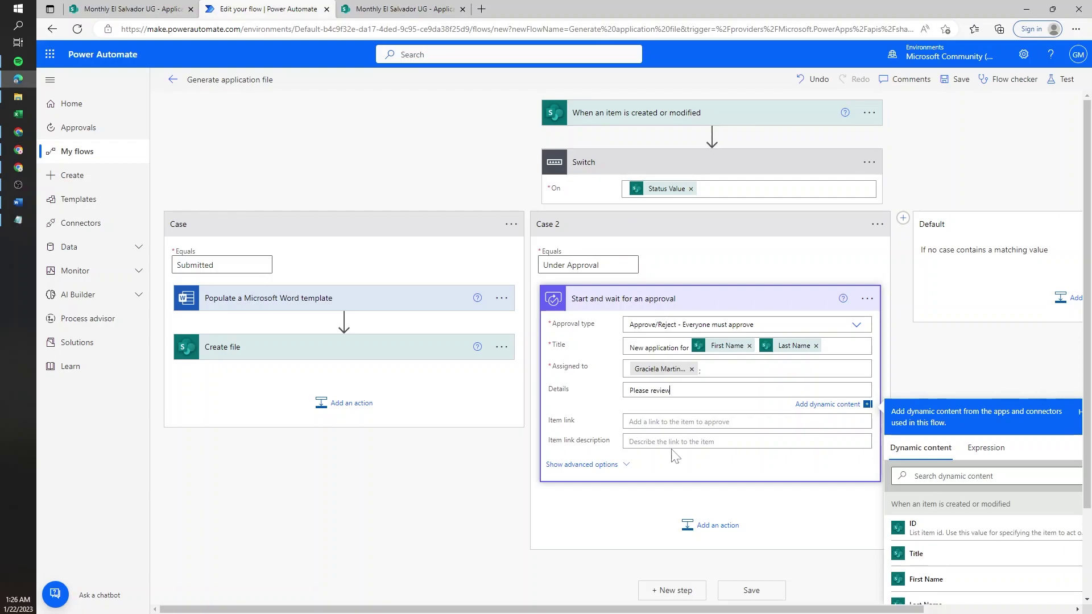
{"action": "type", "text": "File"}
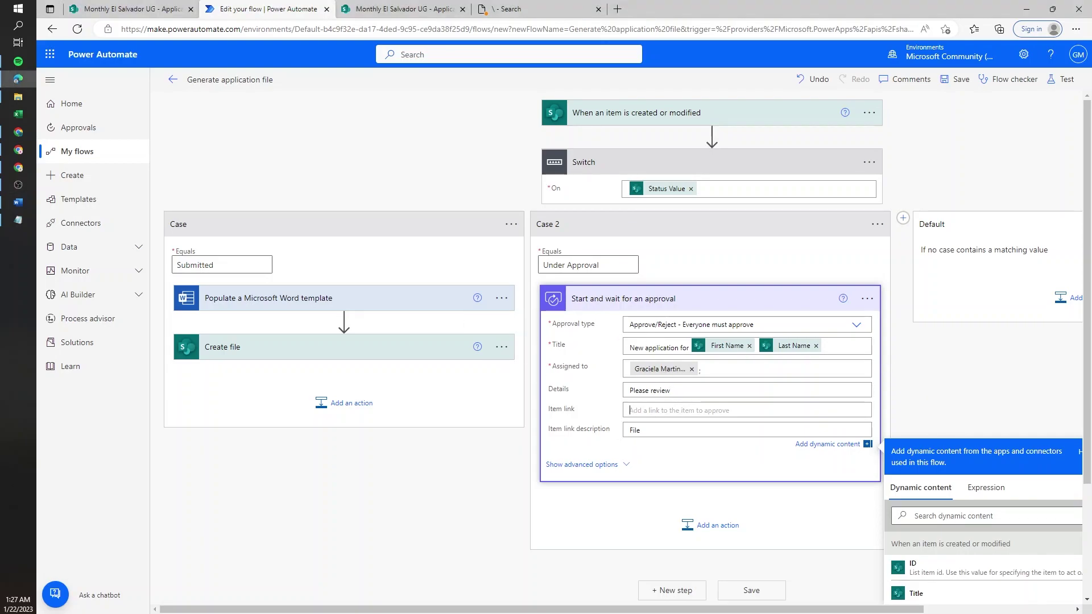
{"action": "left_click", "coordinate": [659, 410]}
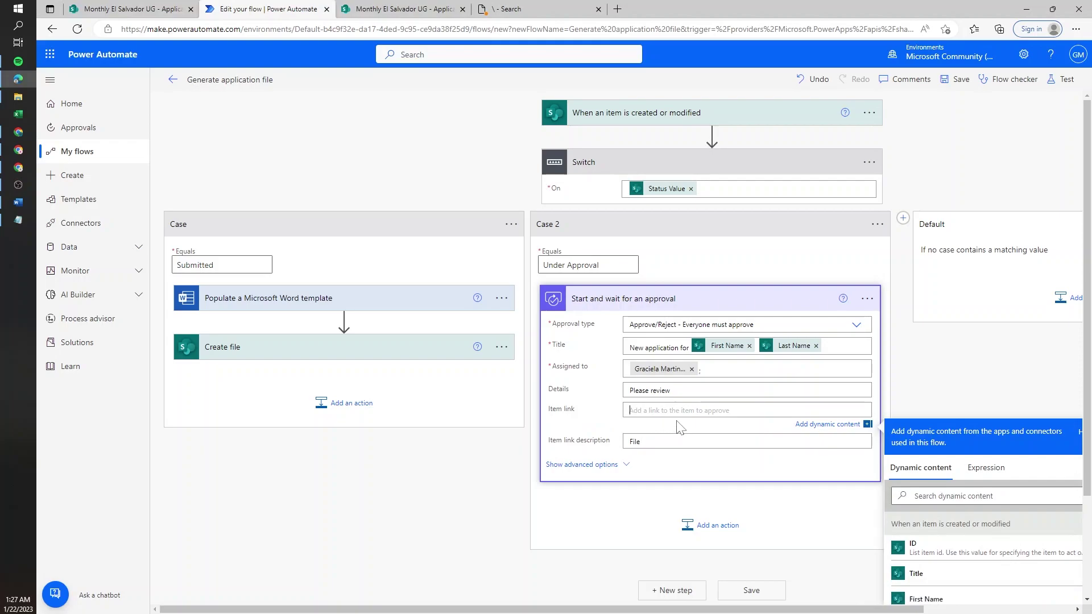
- Set Item link to the copied SharePoint Applications library URL, followed by the item ID and .docx
{"action": "left_click", "coordinate": [398, 9]}
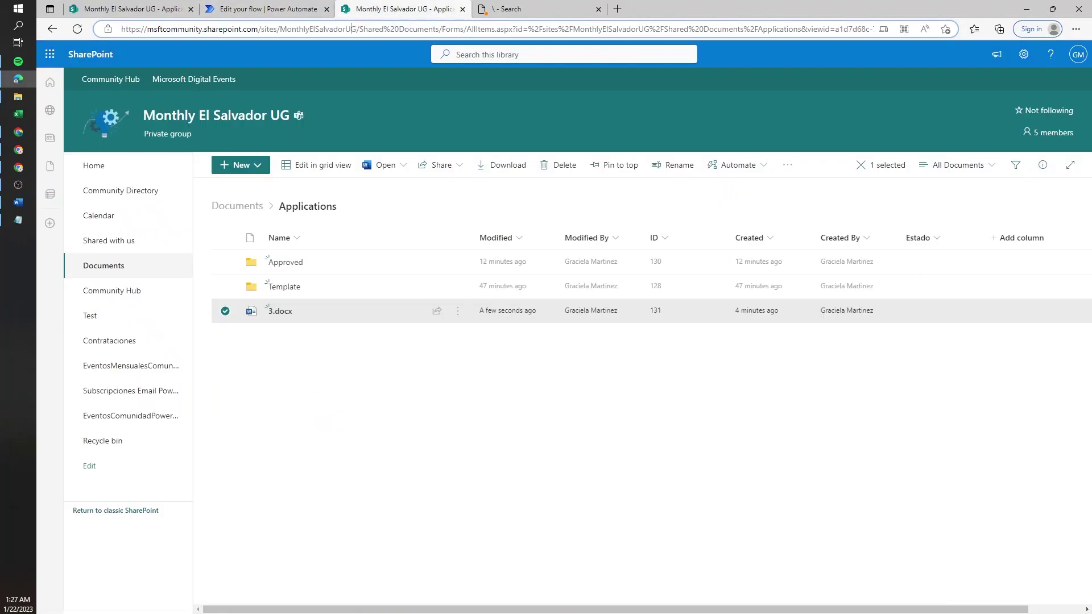
{"action": "left_click_drag", "start_coordinate": [488, 28], "coordinate": [121, 28]}
{"action": "left_click", "coordinate": [262, 8]}
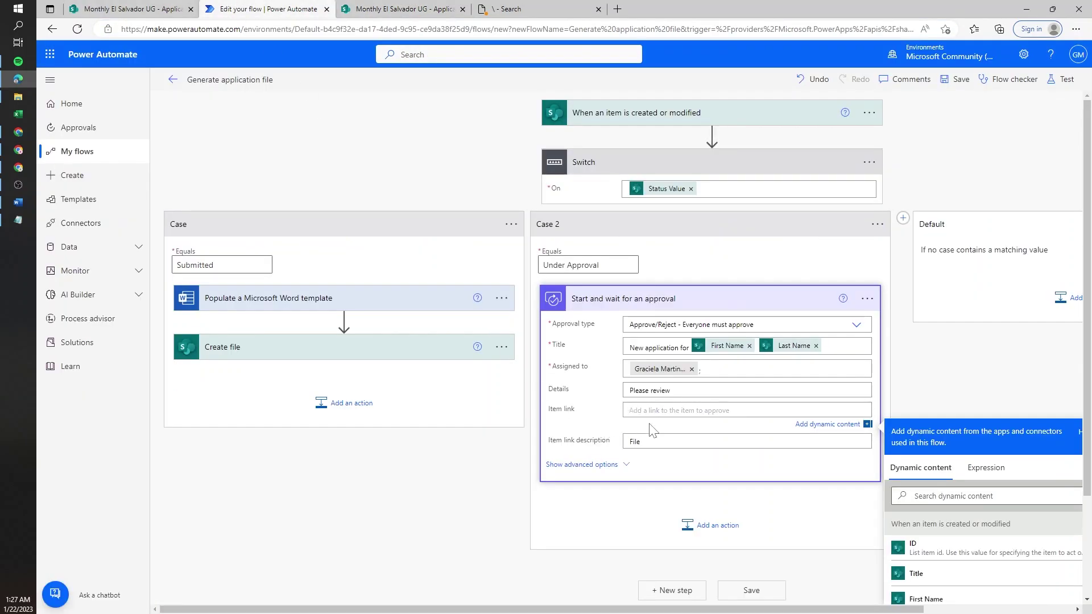
{"action": "type", "text": "https://msftcommunity.sharepoint.com/sites/MonthlyElSalvadorUG/Shared%20Documents"}
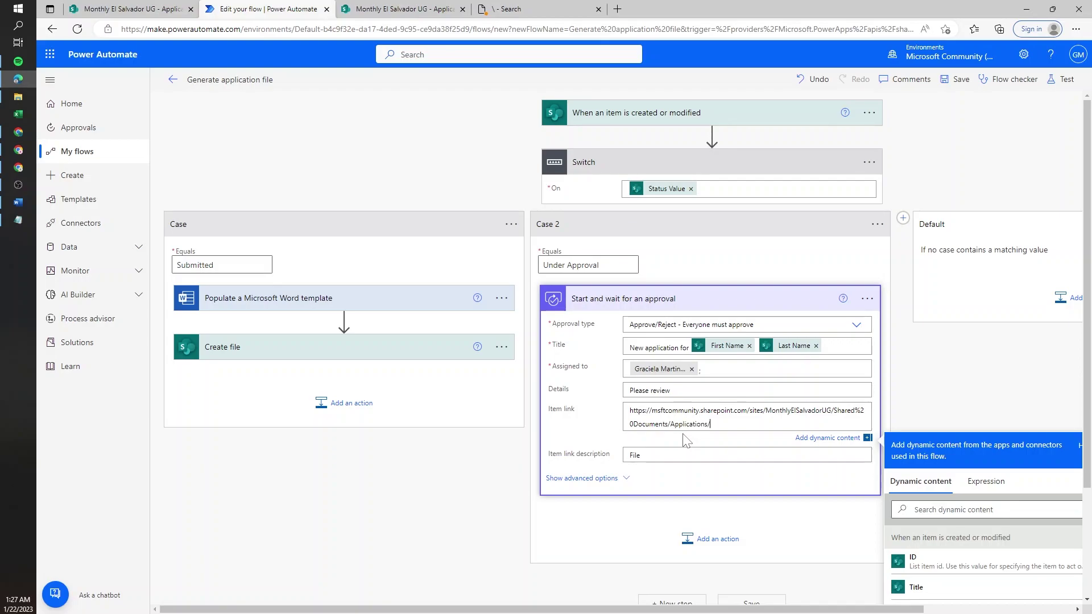
{"action": "left_click", "coordinate": [993, 564]}
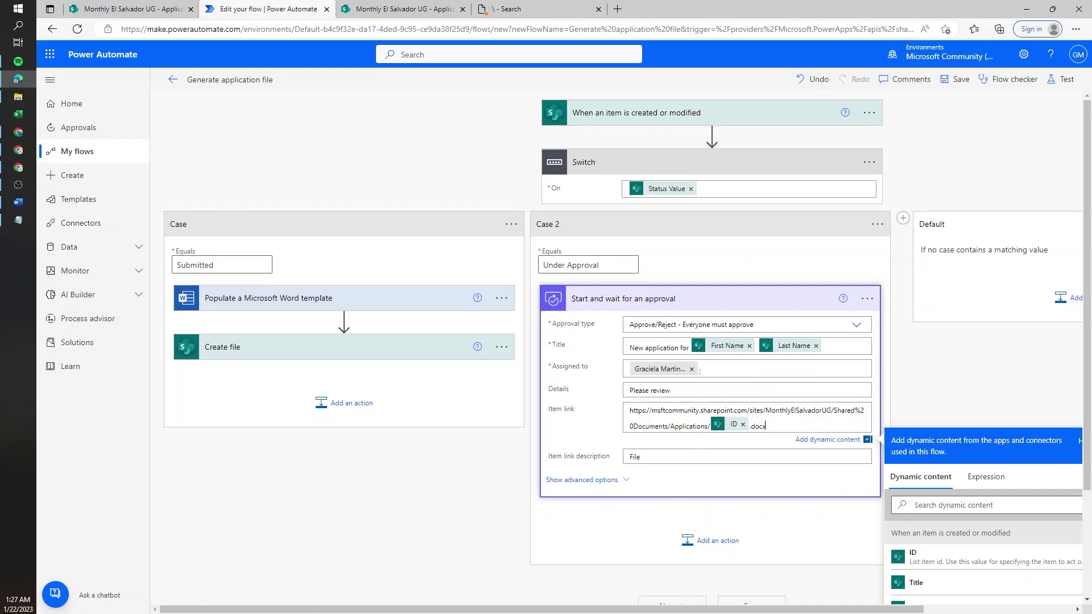
{"action": "scroll", "coordinate": [710, 438], "scroll_direction": "down", "scroll_amount": 2}
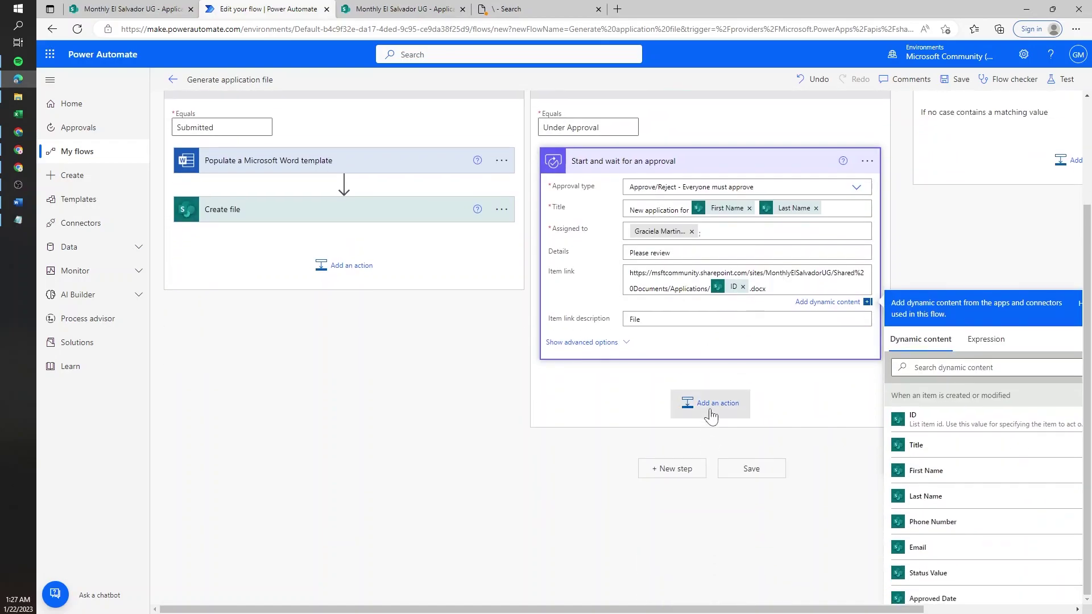
- Add a Condition below the approval comparing the Outcome token with the value 'Approved'
{"action": "left_click", "coordinate": [712, 415]}
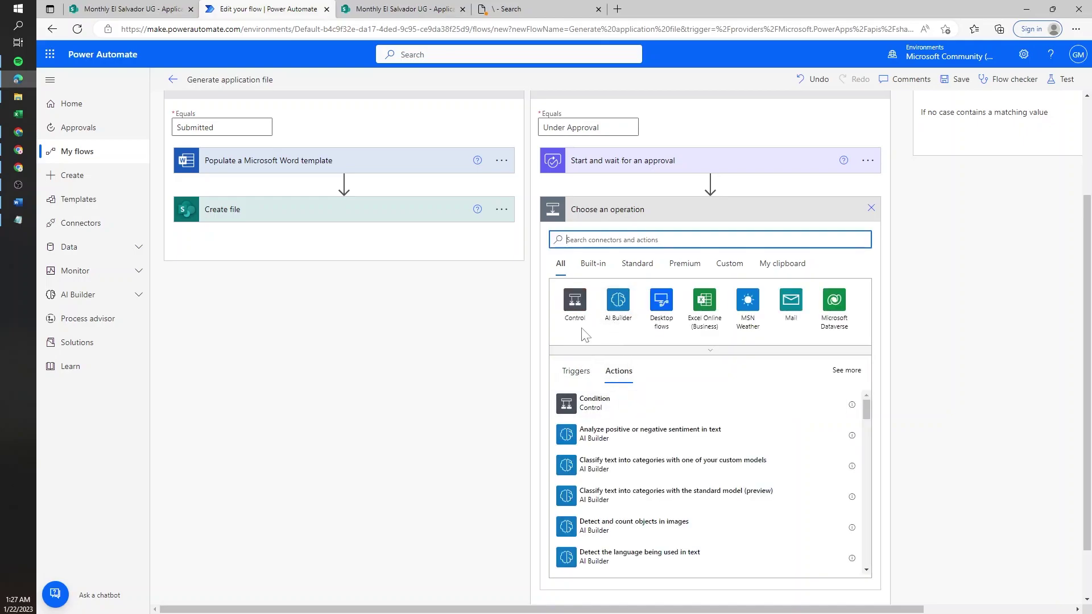
{"action": "left_click", "coordinate": [595, 404]}
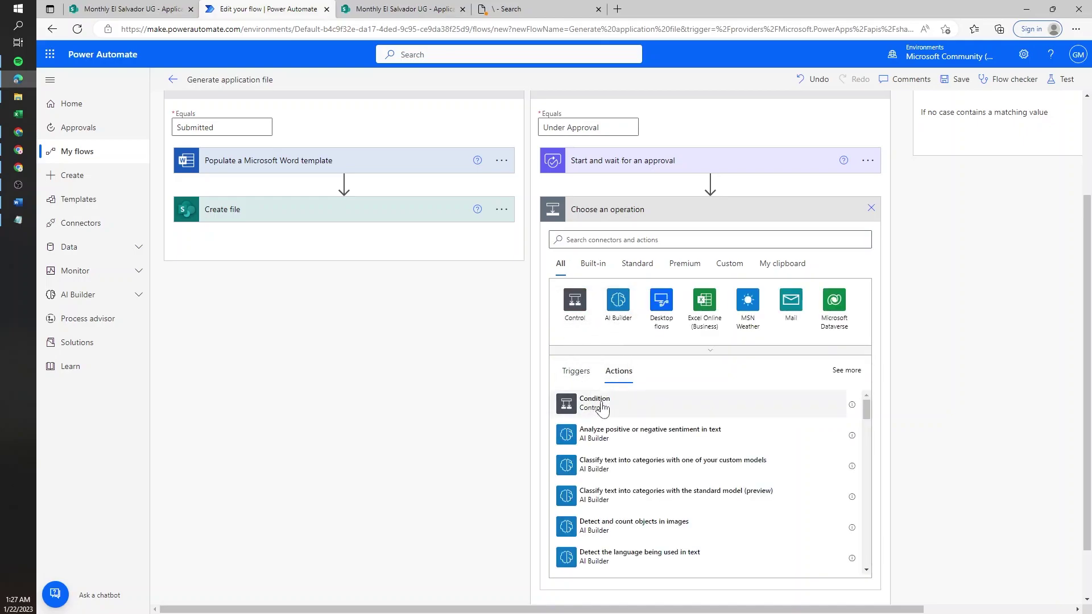
{"action": "left_click", "coordinate": [769, 323]}
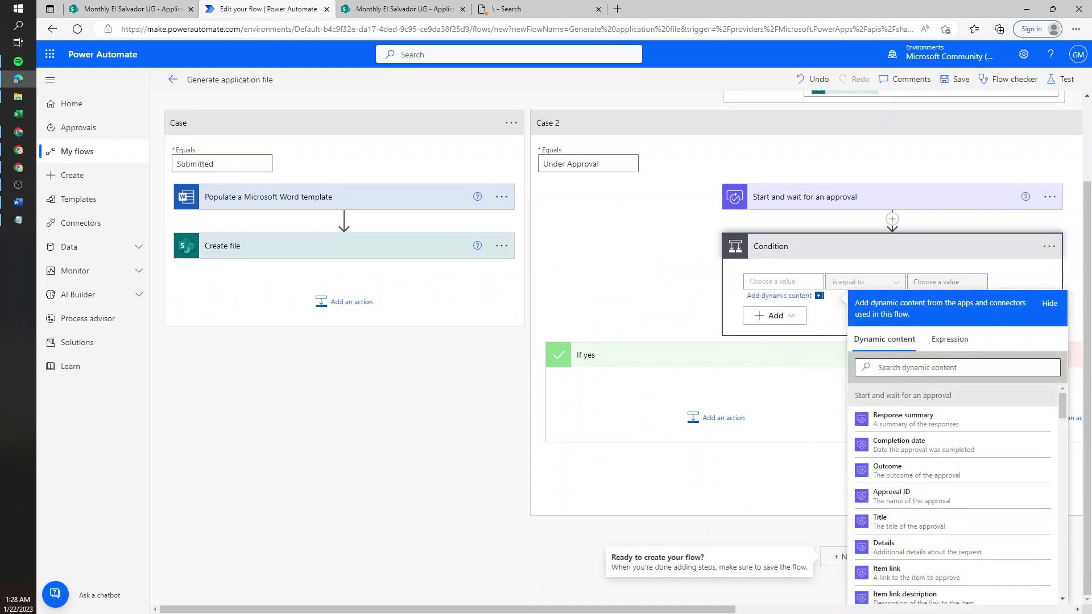
{"action": "left_click", "coordinate": [910, 471]}
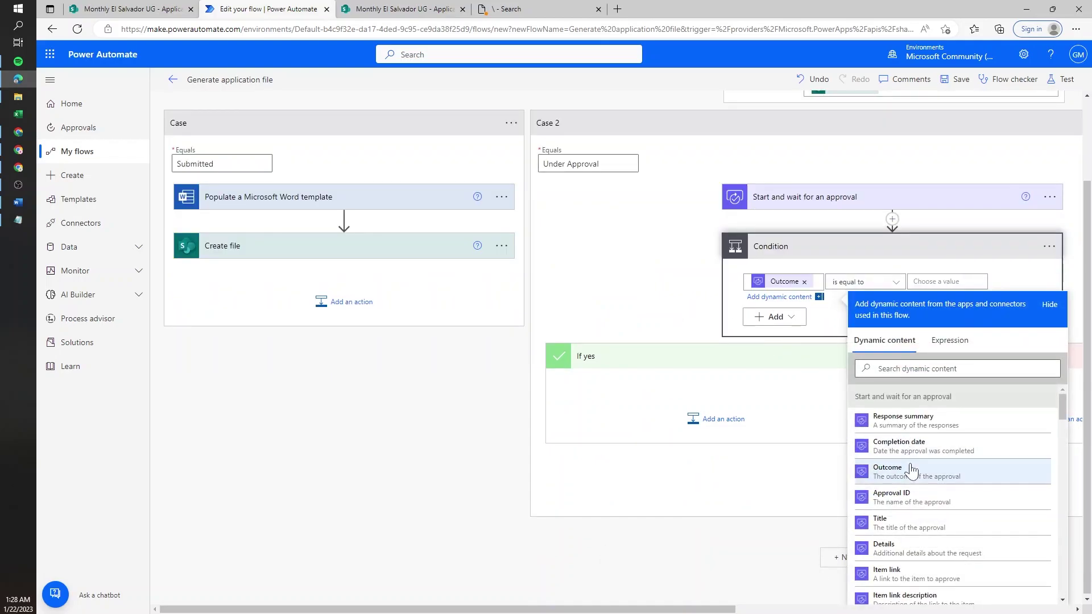
{"action": "left_click", "coordinate": [916, 280]}
{"action": "type", "text": "Approv"}
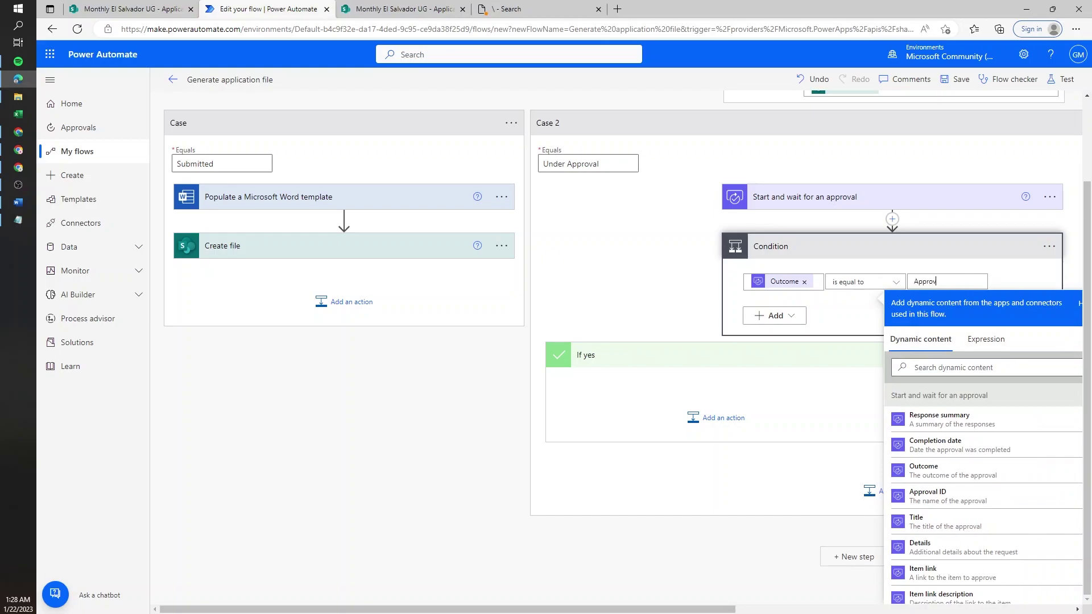
{"action": "type", "text": "ed"}
{"action": "left_click", "coordinate": [740, 408]}
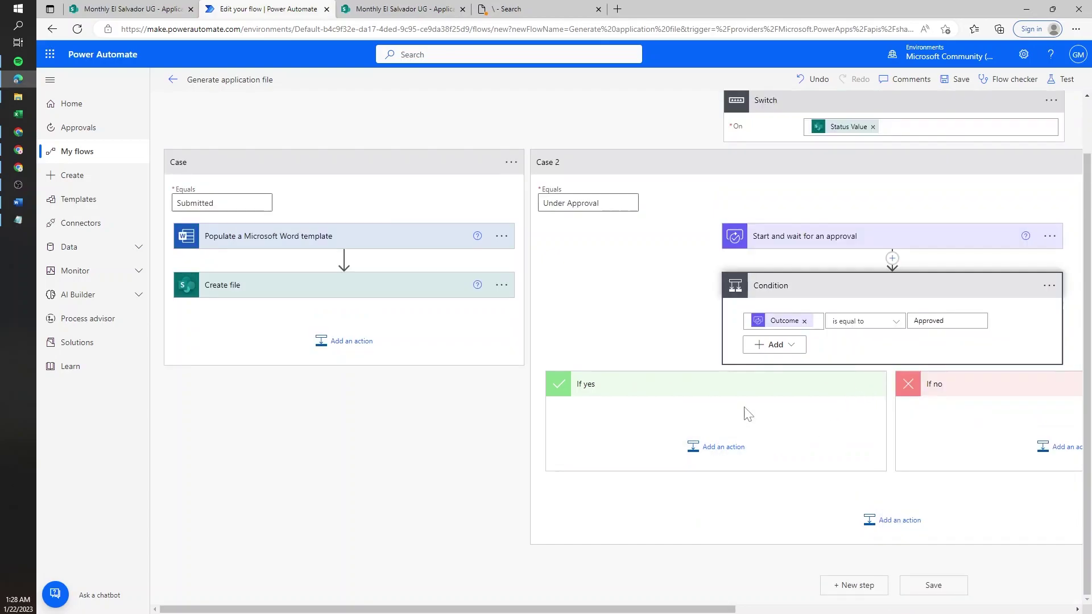
- Verify 3.docx was just modified in the Applications library, then search 'word' for the If yes action
{"action": "left_click", "coordinate": [720, 450]}
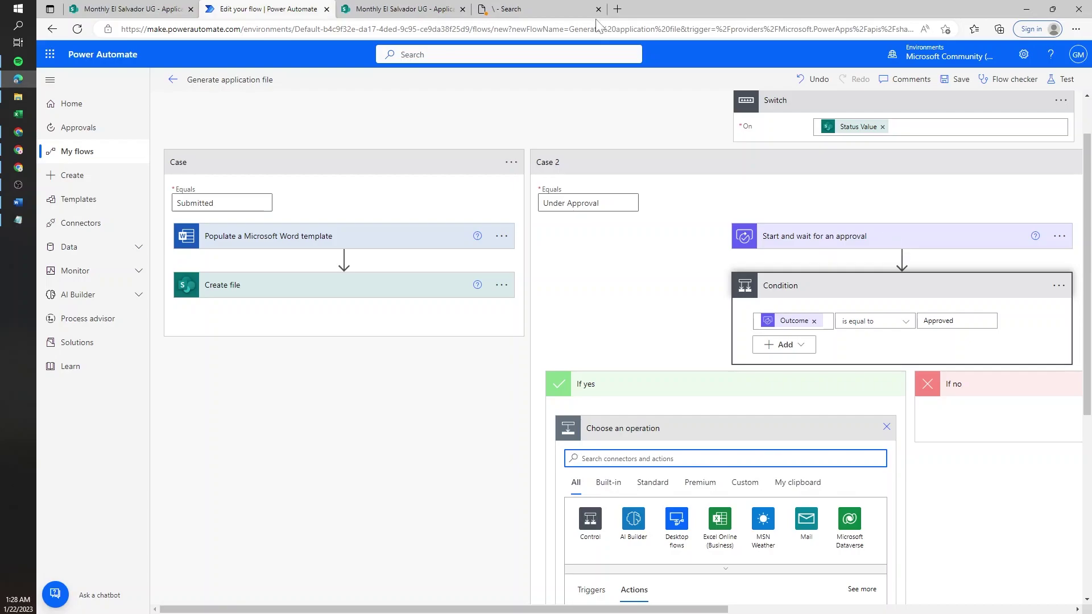
{"action": "left_click", "coordinate": [401, 8]}
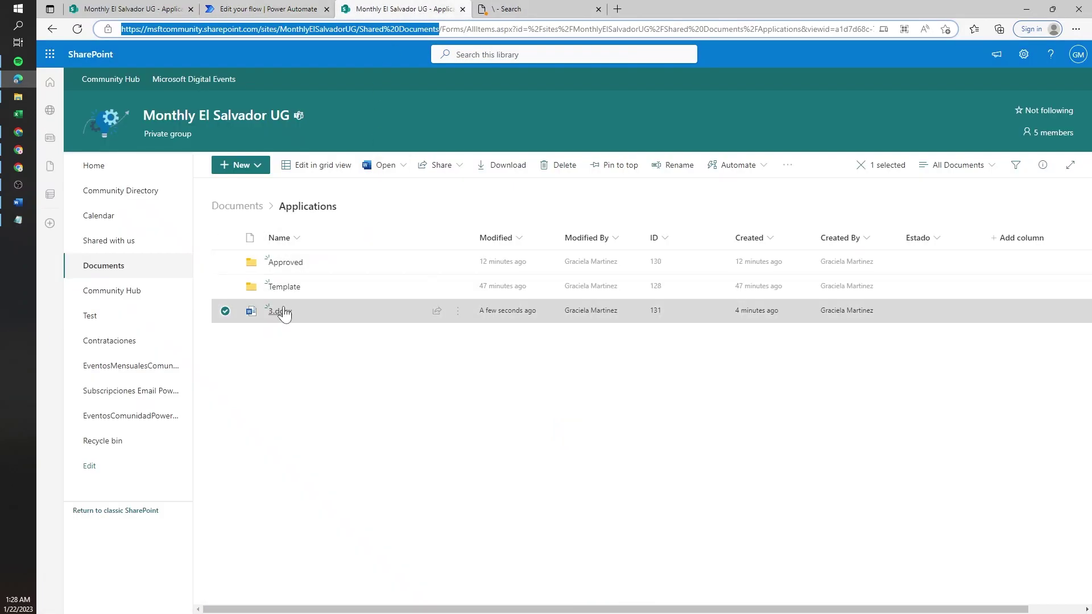
{"action": "mouse_move", "coordinate": [280, 316]}
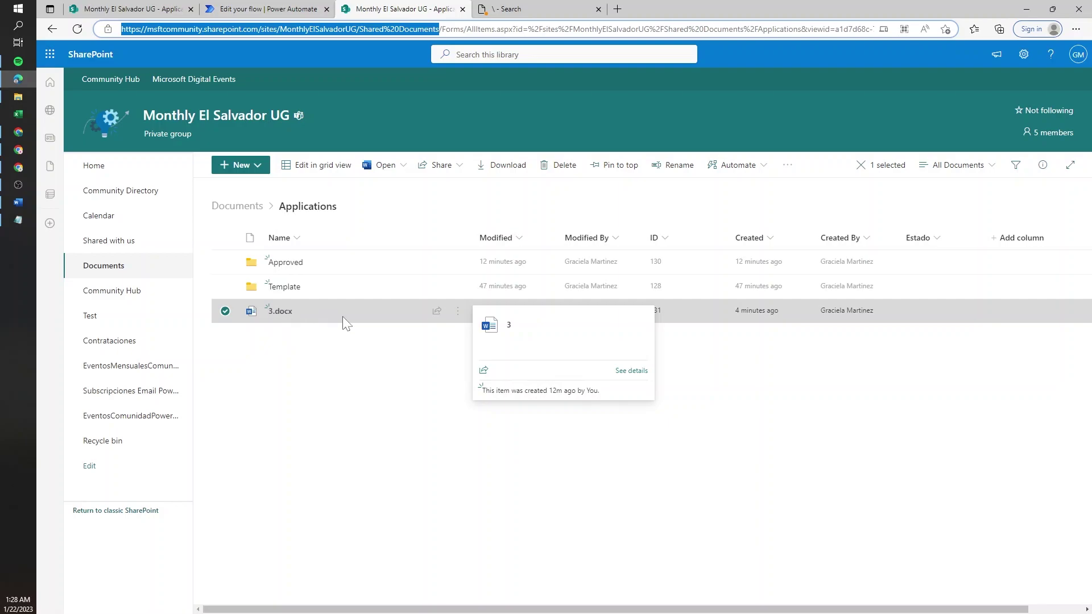
{"action": "left_click", "coordinate": [267, 8]}
{"action": "left_click", "coordinate": [401, 8]}
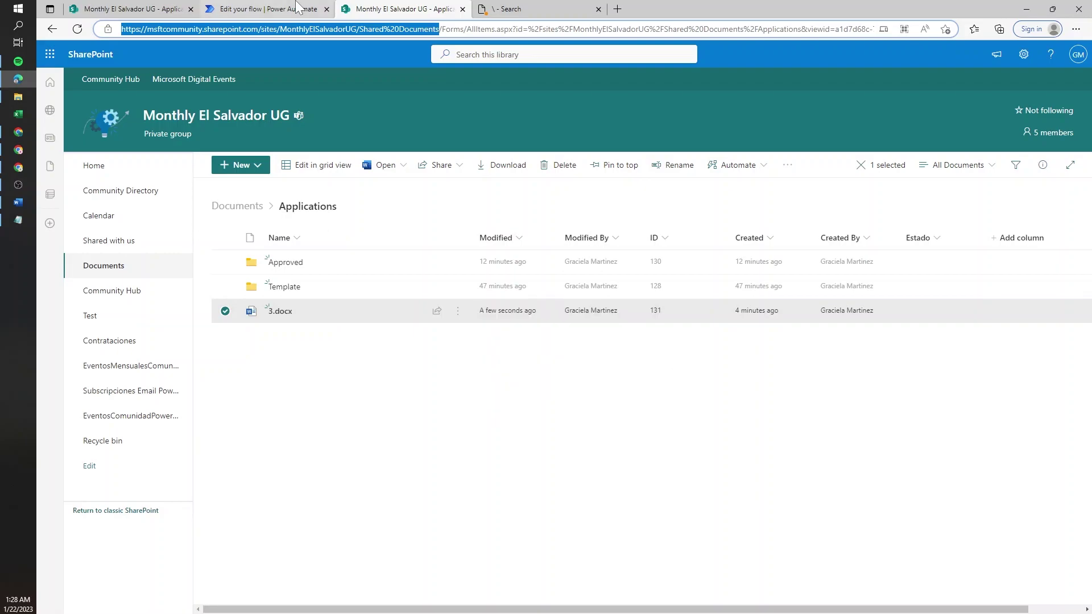
{"action": "left_click", "coordinate": [267, 8]}
{"action": "type", "text": "word"}
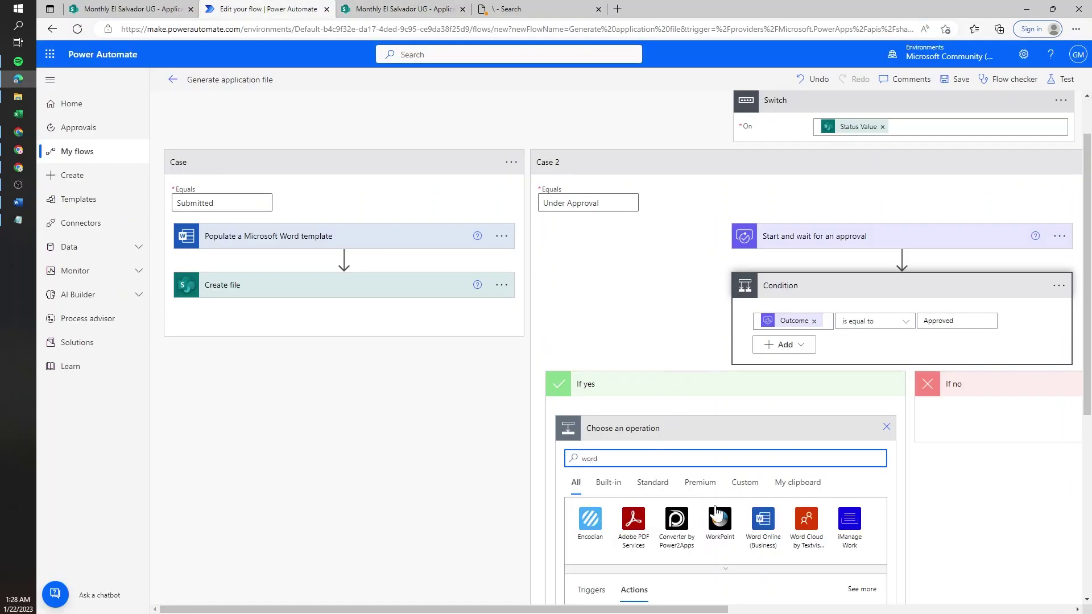
- Add Word Online (Business) Populate a Microsoft Word template under If yes, then review the first template step
{"action": "left_click", "coordinate": [763, 455]}
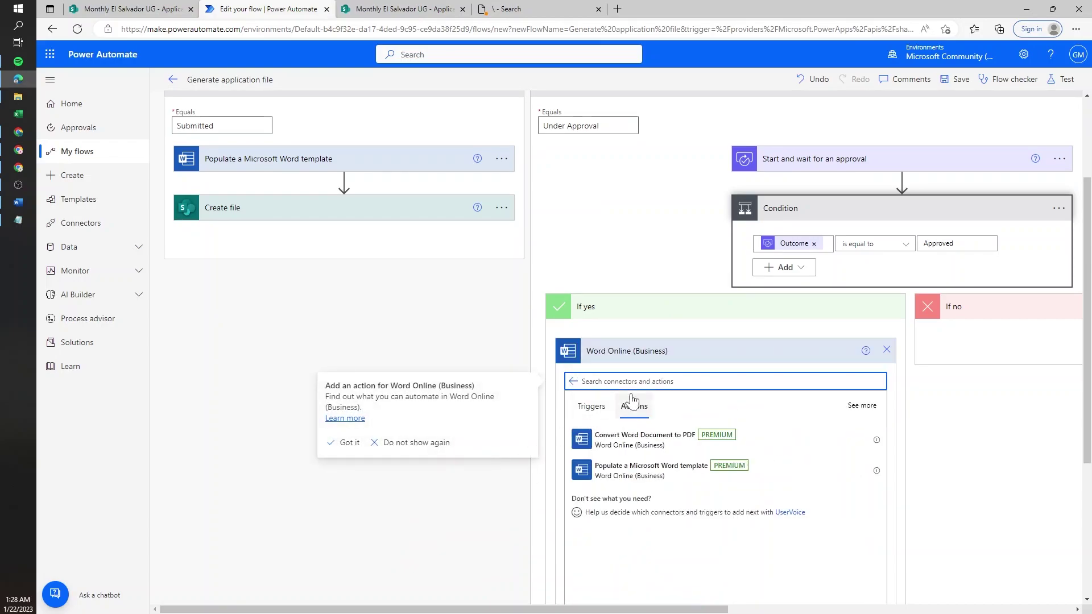
{"action": "left_click", "coordinate": [651, 466]}
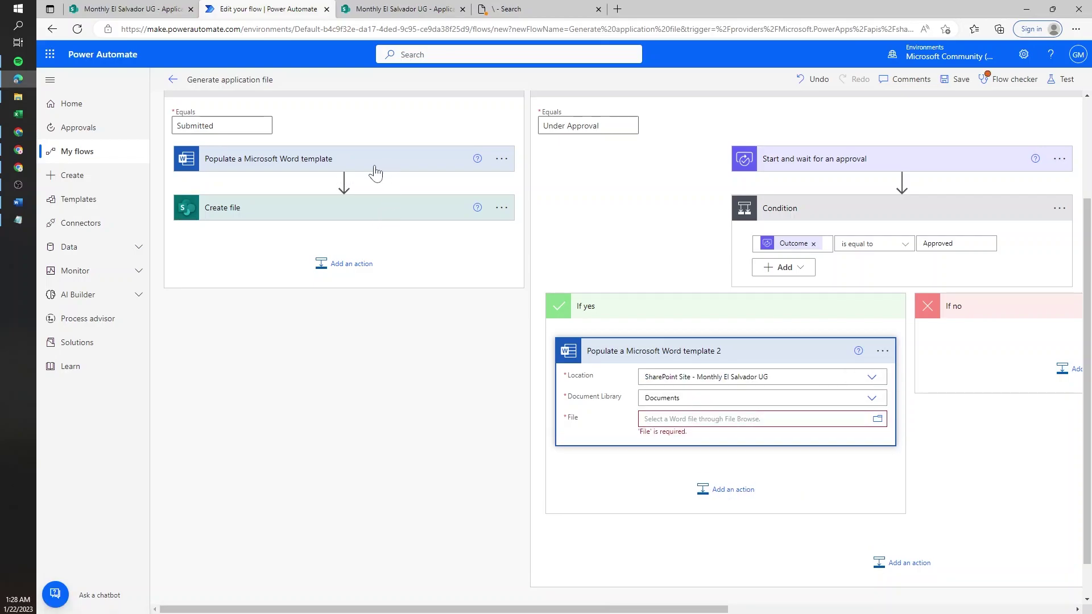
{"action": "left_click", "coordinate": [378, 166]}
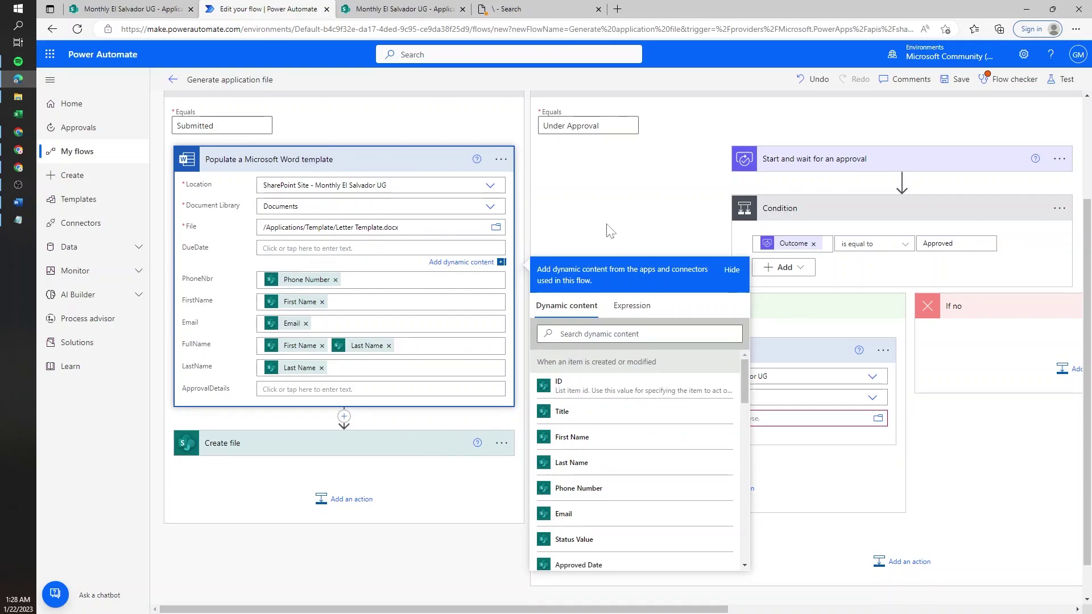
- Set the template File to /Applications/ plus the item ID and .docx, replacing the 3 from 3.docx
{"action": "left_click", "coordinate": [852, 423]}
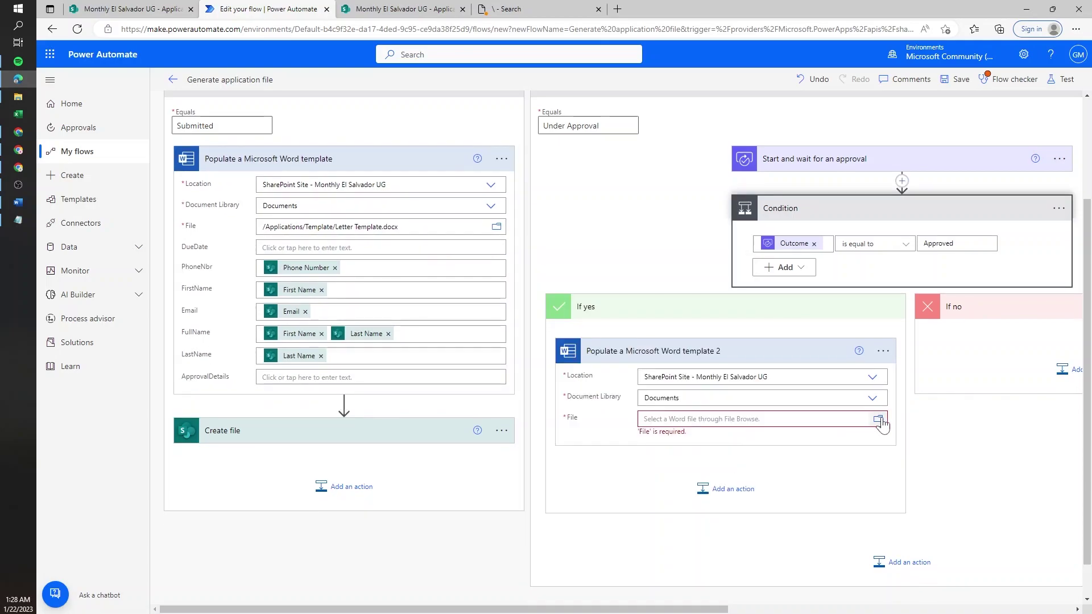
{"action": "left_click", "coordinate": [878, 420]}
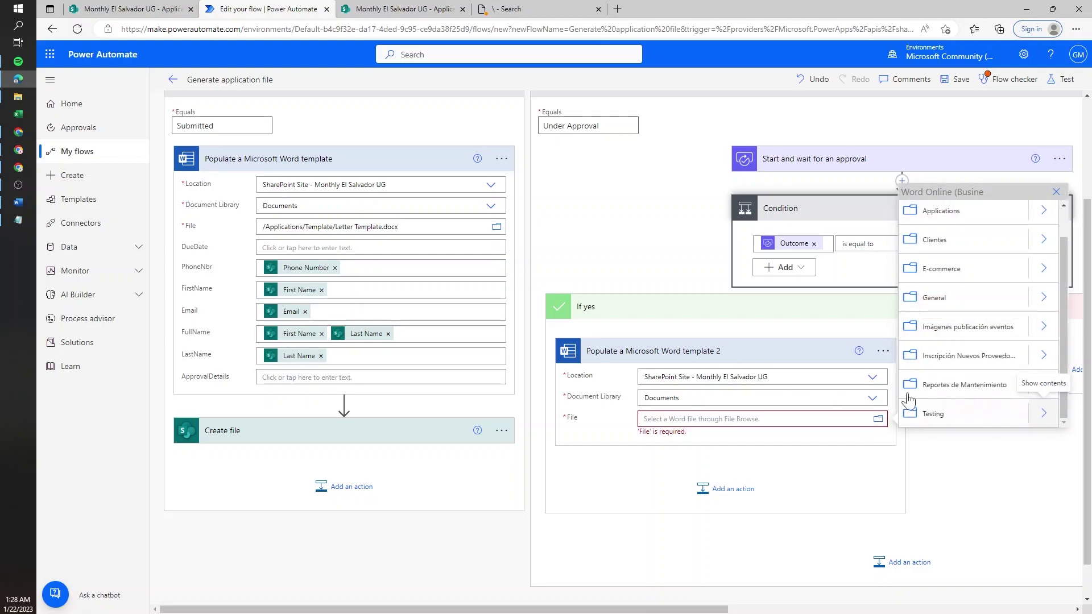
{"action": "left_click", "coordinate": [1043, 244]}
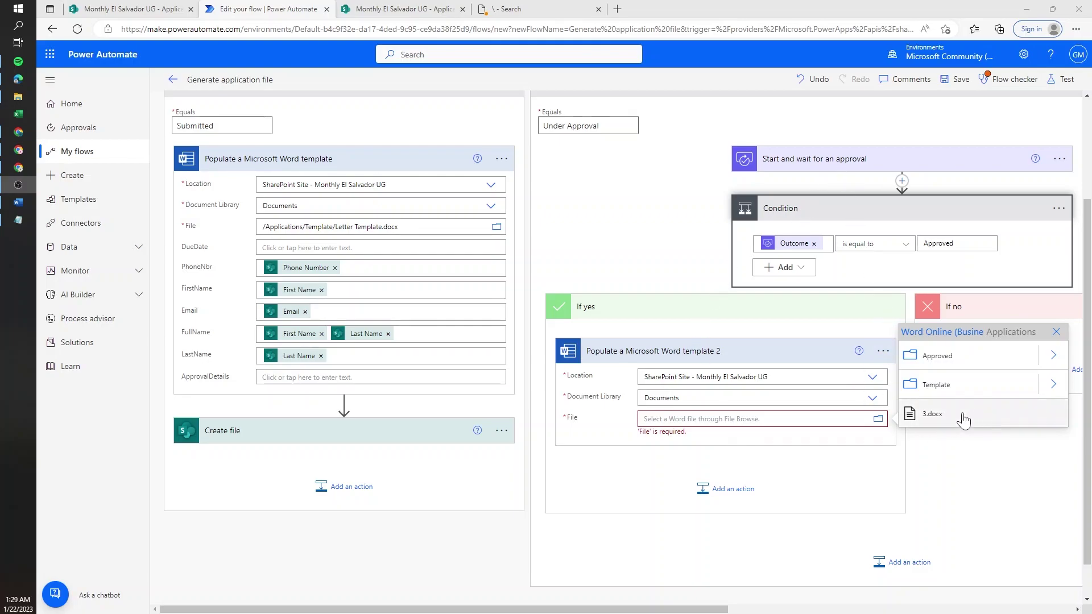
{"action": "left_click", "coordinate": [938, 415]}
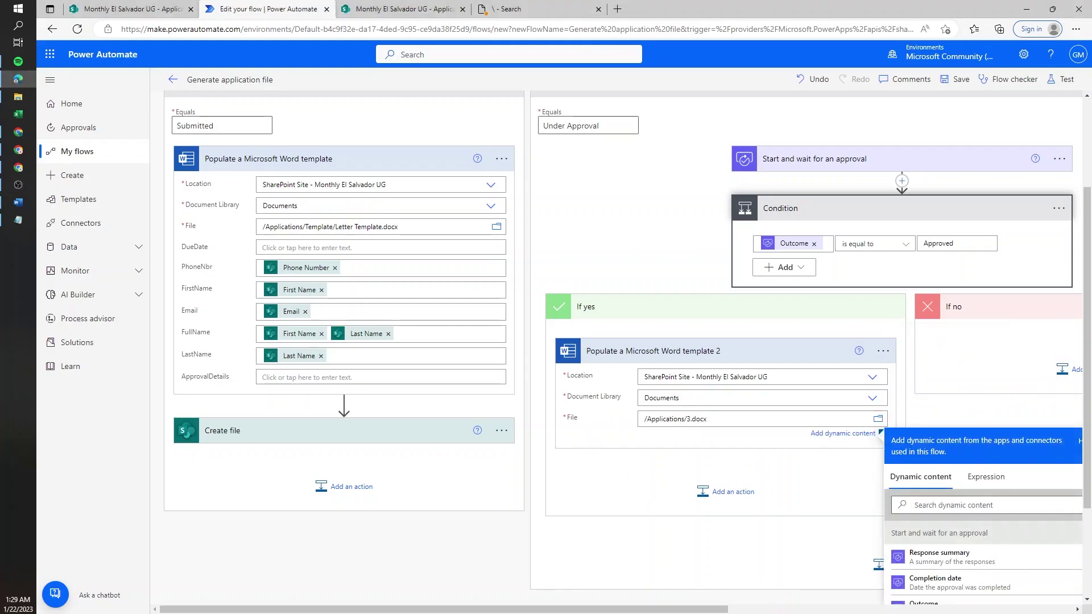
{"action": "scroll", "coordinate": [611, 408], "scroll_direction": "down", "scroll_amount": 3}
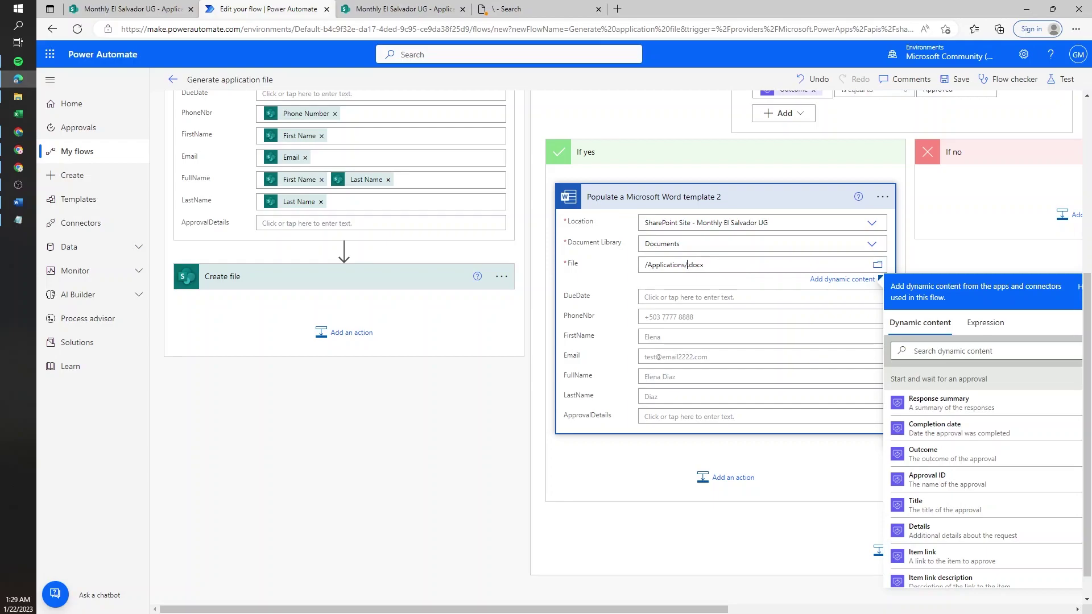
{"action": "scroll", "coordinate": [961, 458], "scroll_direction": "down", "scroll_amount": 10}
{"action": "type", "text": "3"}
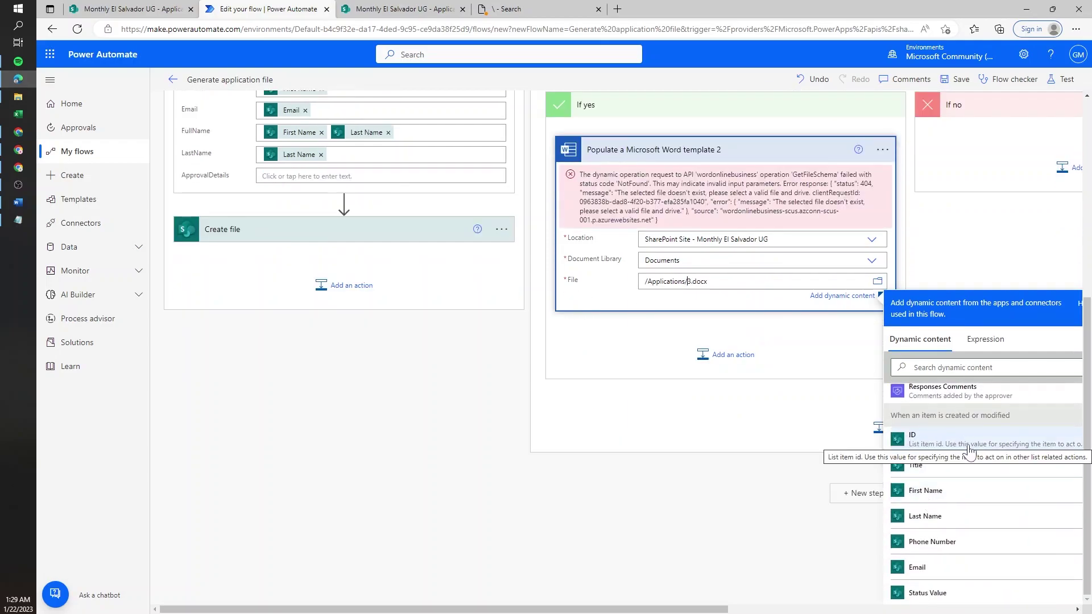
{"action": "left_click", "coordinate": [972, 448]}
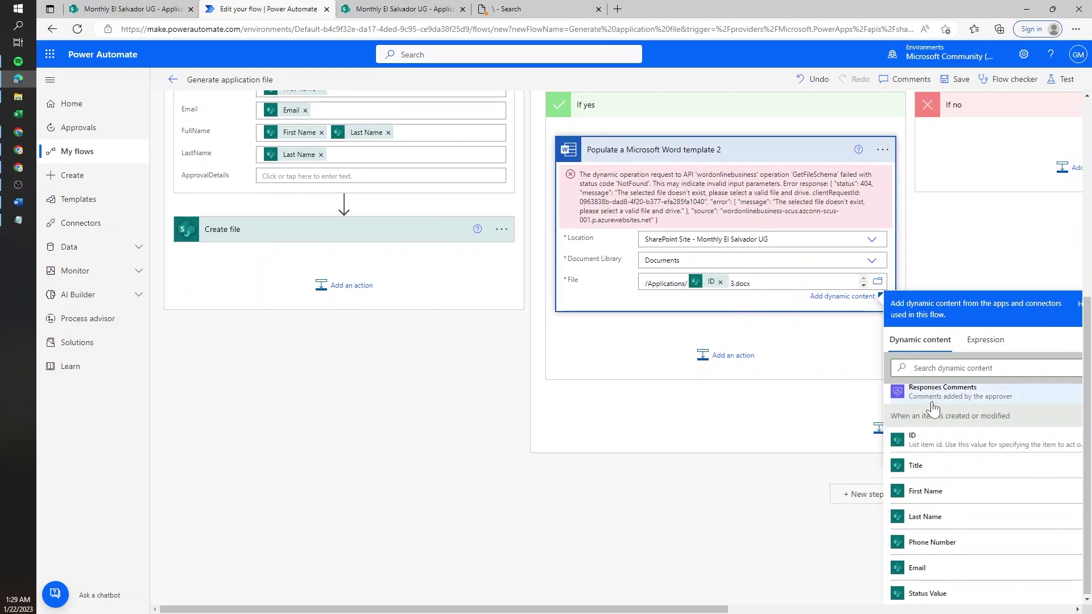
{"action": "key", "text": "BackSpace"}
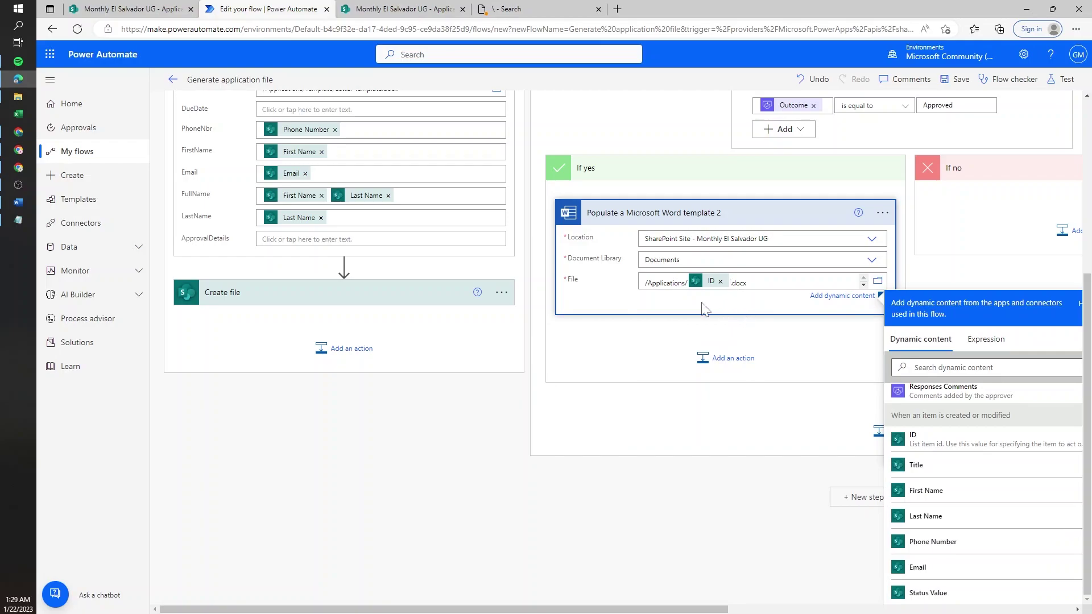
{"action": "scroll", "coordinate": [726, 324], "scroll_direction": "up", "scroll_amount": 4}
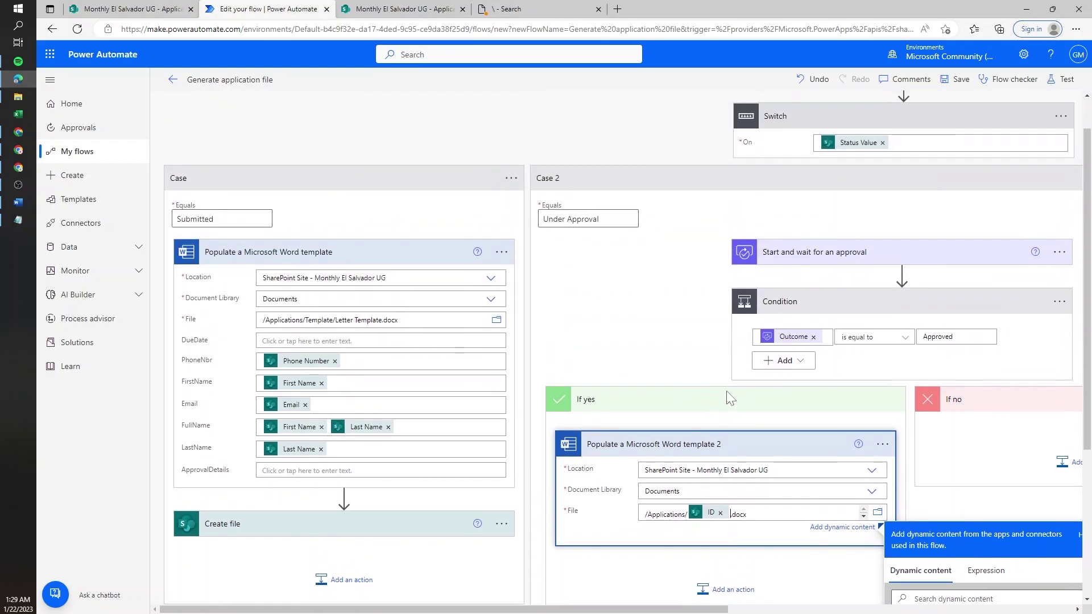
- Collapse and re-expand the Word template card, then select the dynamicFileSchema field and its value box
{"action": "left_click", "coordinate": [733, 449]}
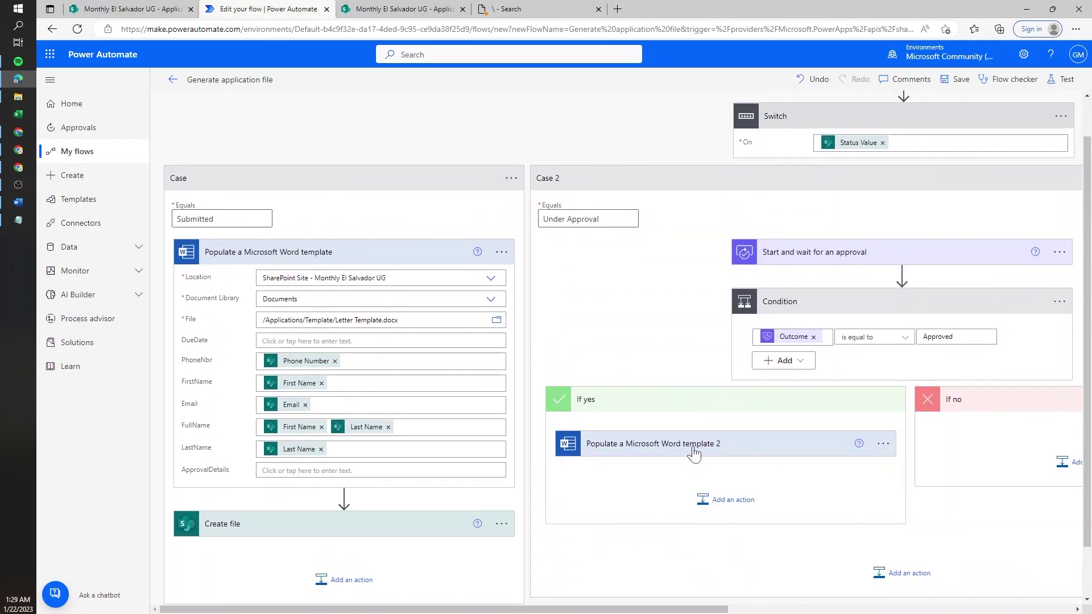
{"action": "left_click", "coordinate": [676, 449]}
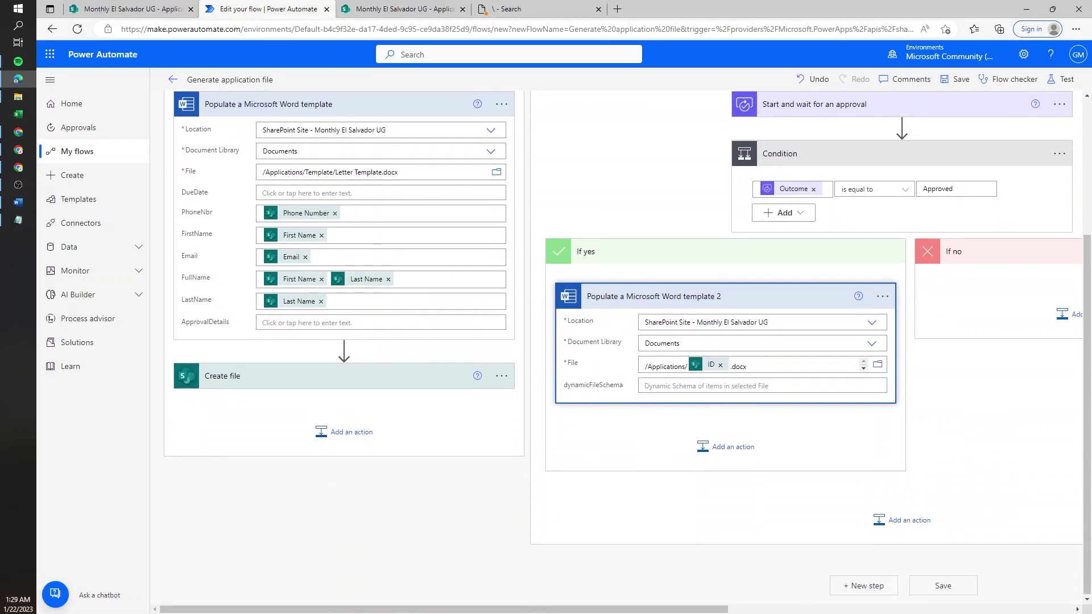
{"action": "double_click", "coordinate": [591, 386]}
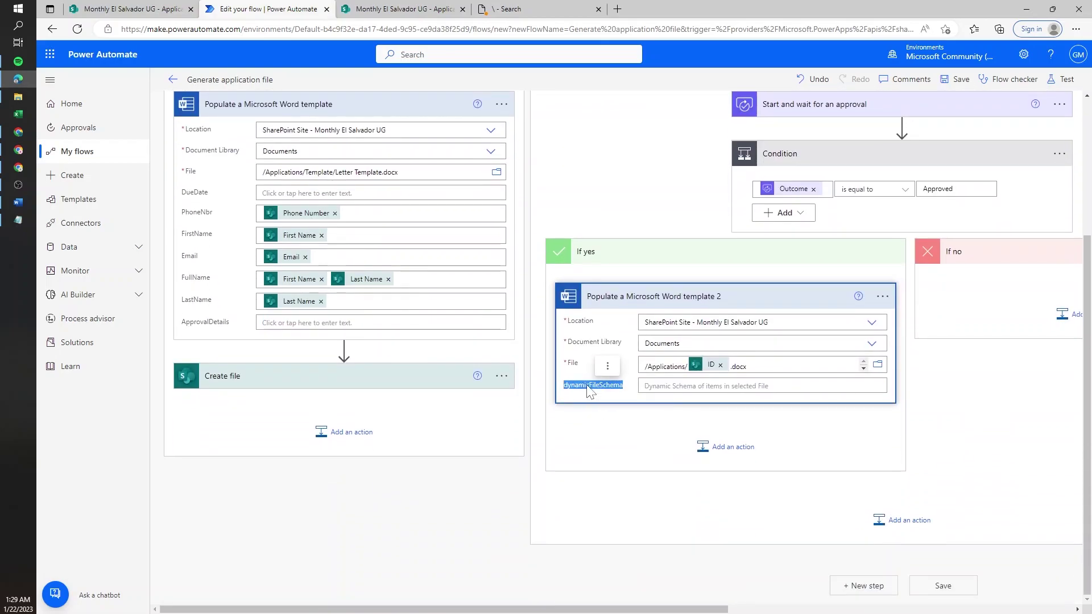
{"action": "left_click", "coordinate": [699, 388]}
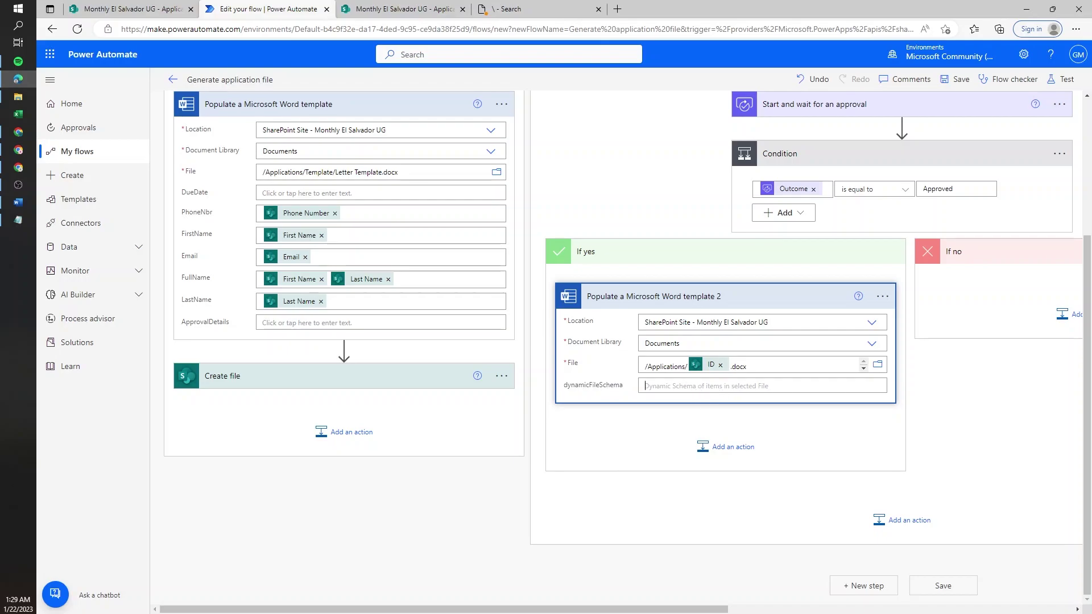
{"action": "left_click", "coordinate": [504, 109]}
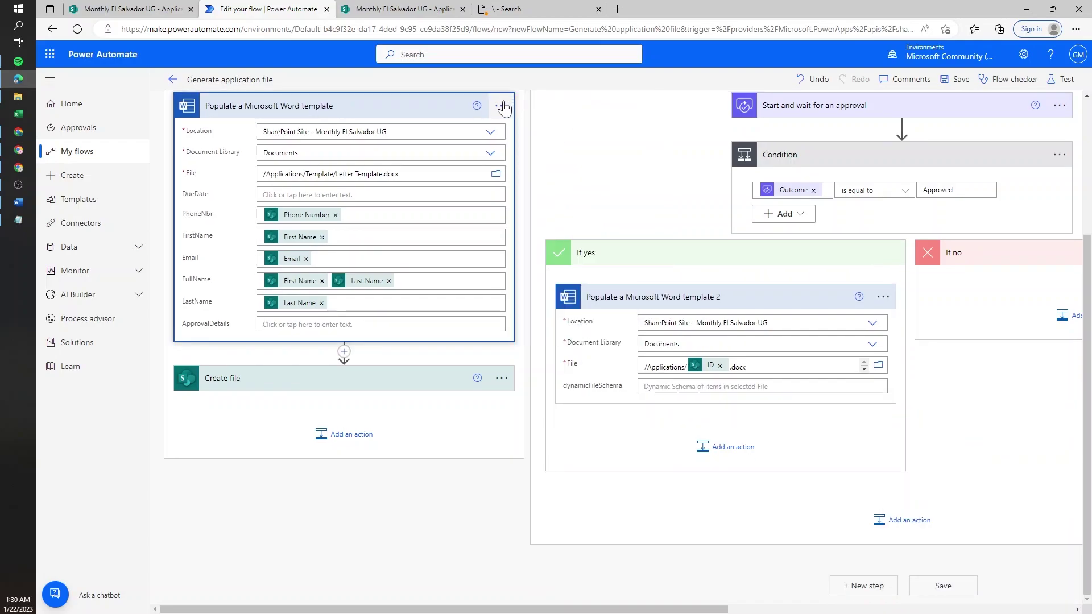
{"action": "left_click", "coordinate": [501, 108]}
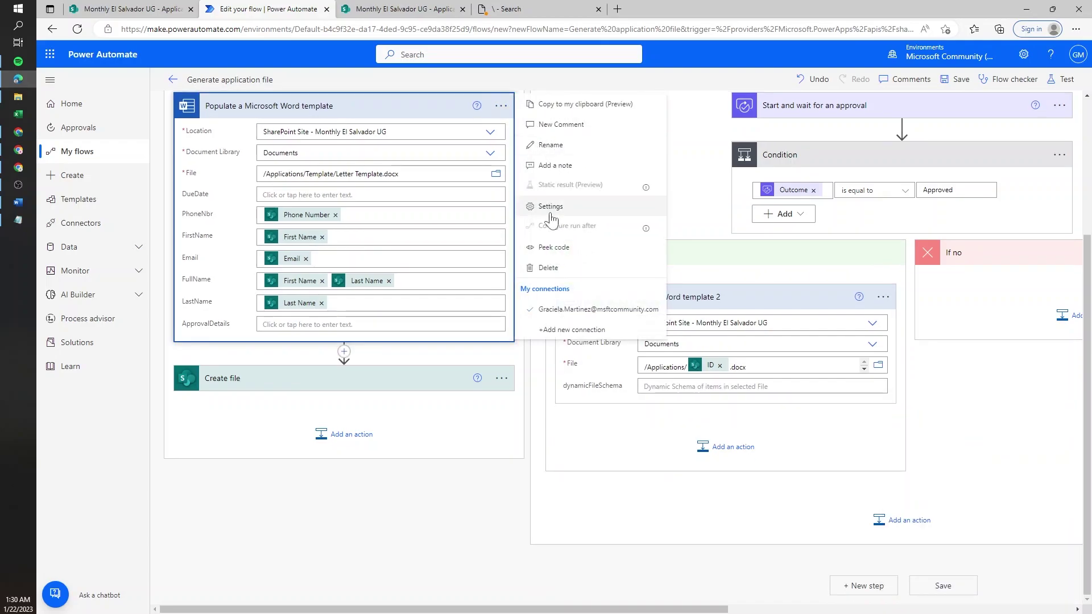
{"action": "left_click", "coordinate": [547, 248]}
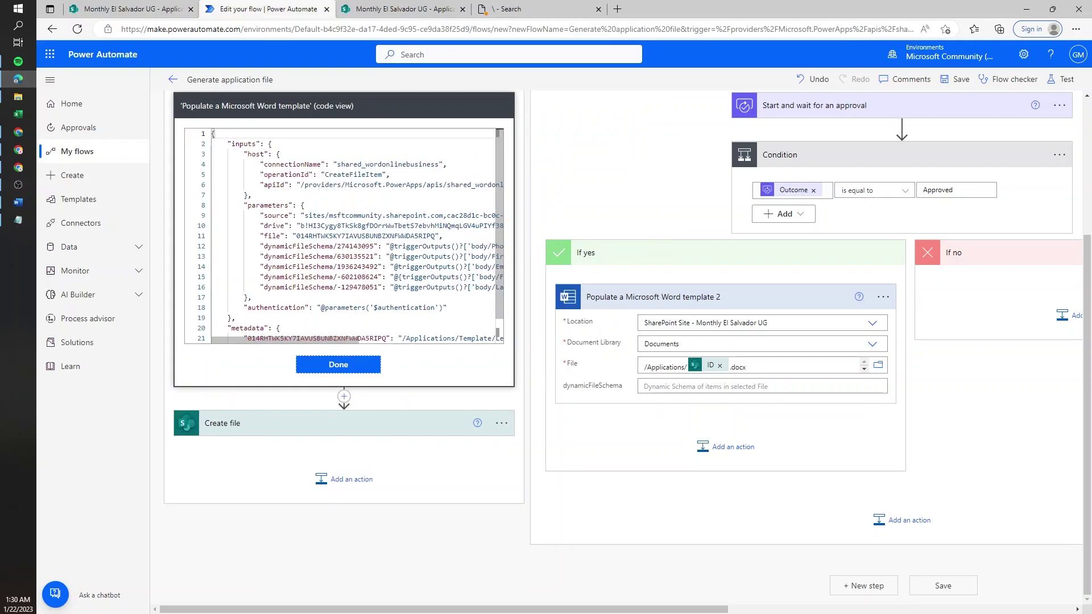
{"action": "left_click_drag", "start_coordinate": [329, 340], "coordinate": [369, 340]}
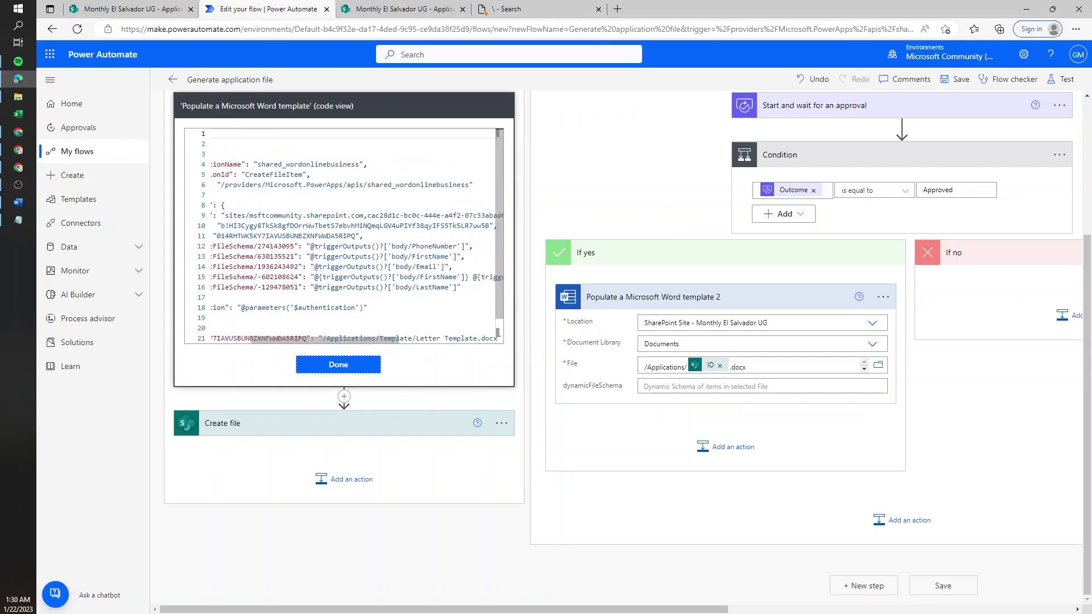
{"action": "double_click", "coordinate": [294, 246]}
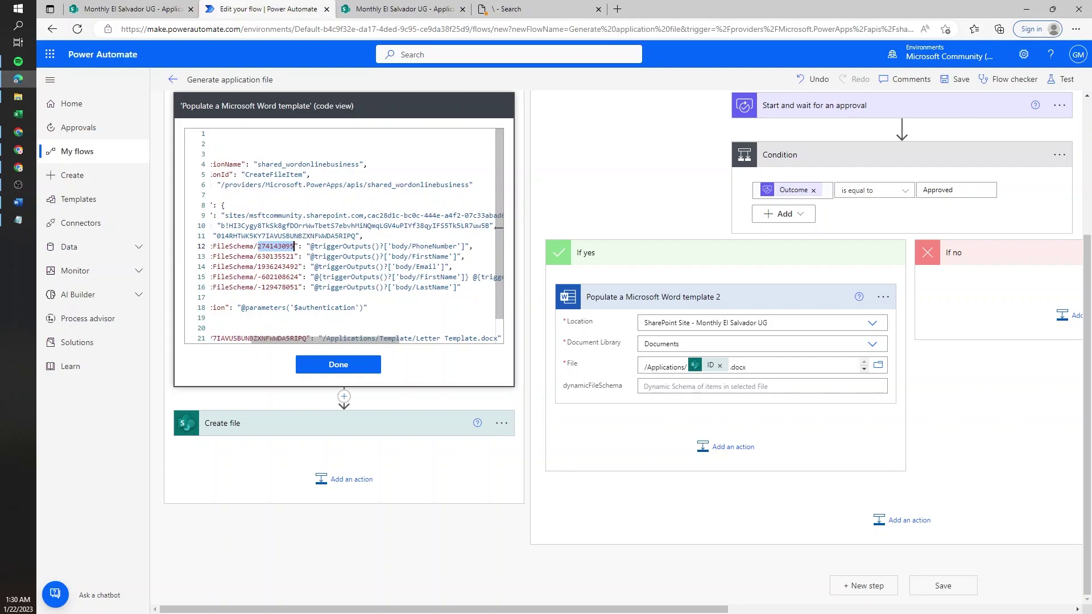
{"action": "left_click_drag", "start_coordinate": [464, 246], "coordinate": [318, 246]}
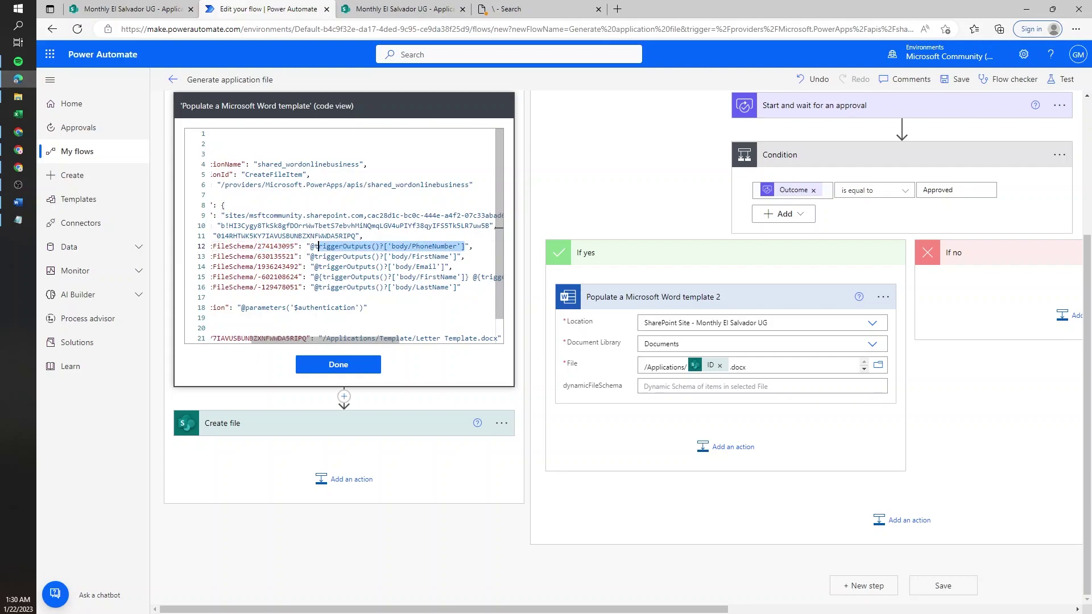
{"action": "left_click", "coordinate": [286, 246]}
{"action": "left_click_drag", "start_coordinate": [324, 339], "coordinate": [290, 340]}
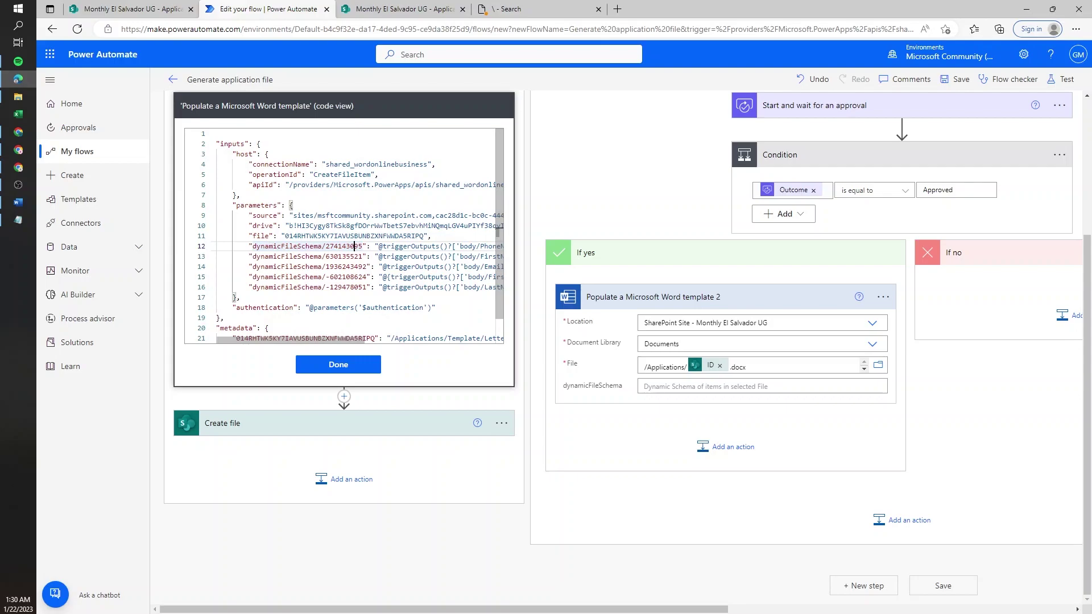
- Fill the first template's DueDate and ApprovalDetails fields with the literal text 'DueDate' and 'ApprovalDetails'
{"action": "left_click", "coordinate": [331, 359]}
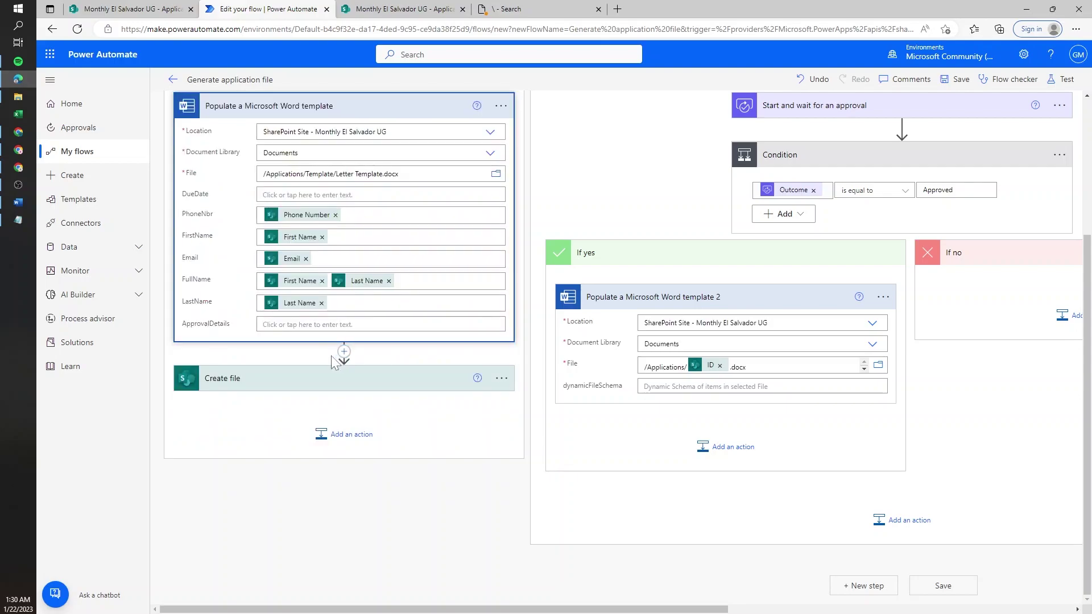
{"action": "double_click", "coordinate": [195, 194]}
{"action": "key", "text": "ctrl+c"}
{"action": "left_click", "coordinate": [259, 198]}
{"action": "key", "text": "ctrl+v"}
{"action": "double_click", "coordinate": [205, 323]}
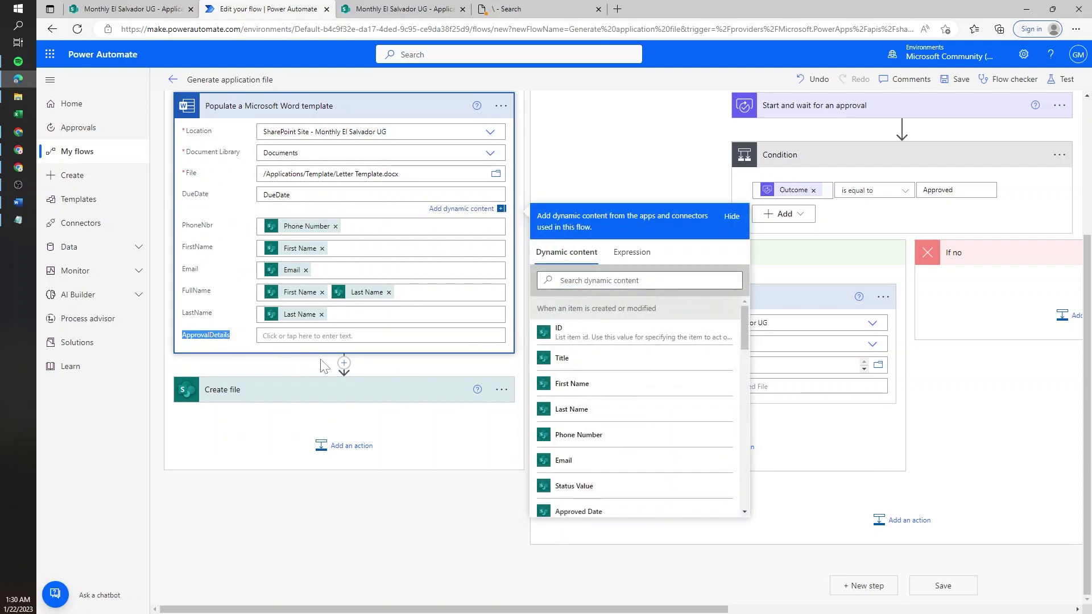
{"action": "key", "text": "ctrl+c"}
{"action": "left_click", "coordinate": [267, 325]}
{"action": "key", "text": "ctrl+v"}
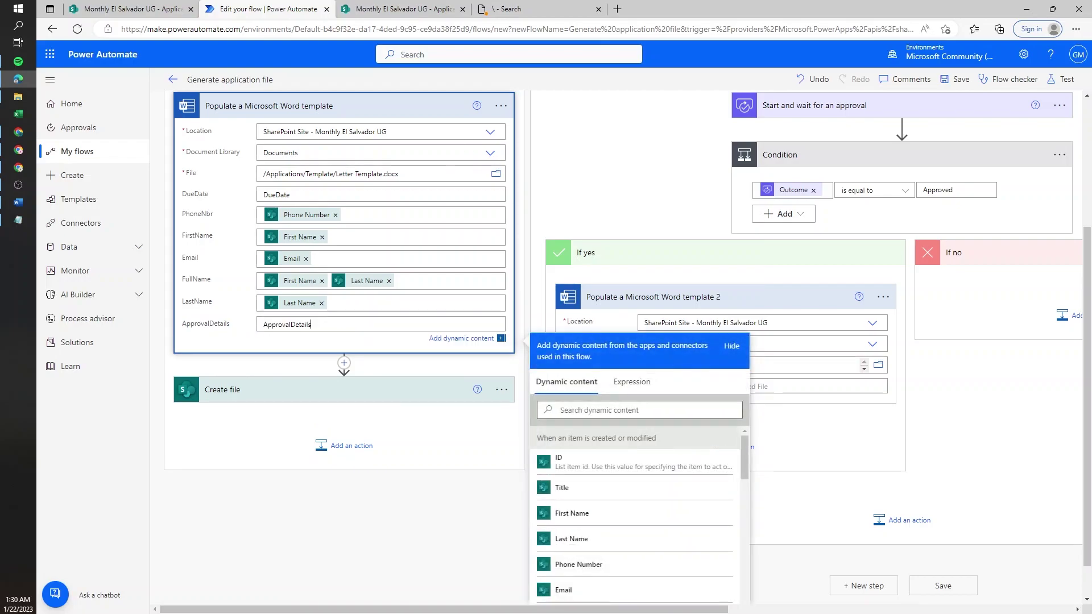
- Peek at the first template action's code and select the DueDate and ApprovalDetails schema lines 12 and 18
{"action": "left_click", "coordinate": [500, 106]}
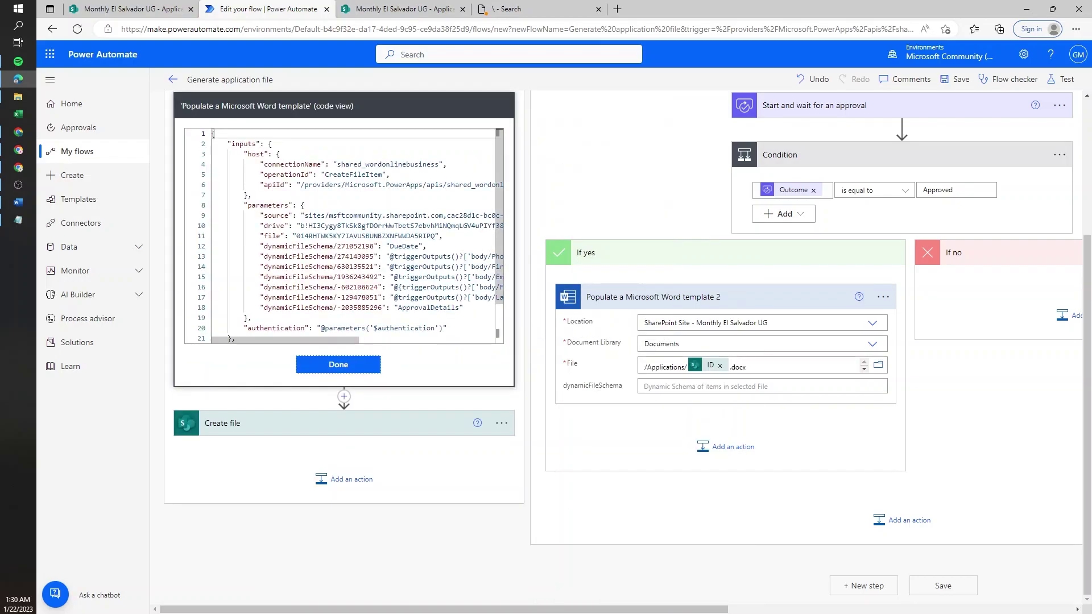
{"action": "left_click_drag", "start_coordinate": [426, 246], "coordinate": [259, 246]}
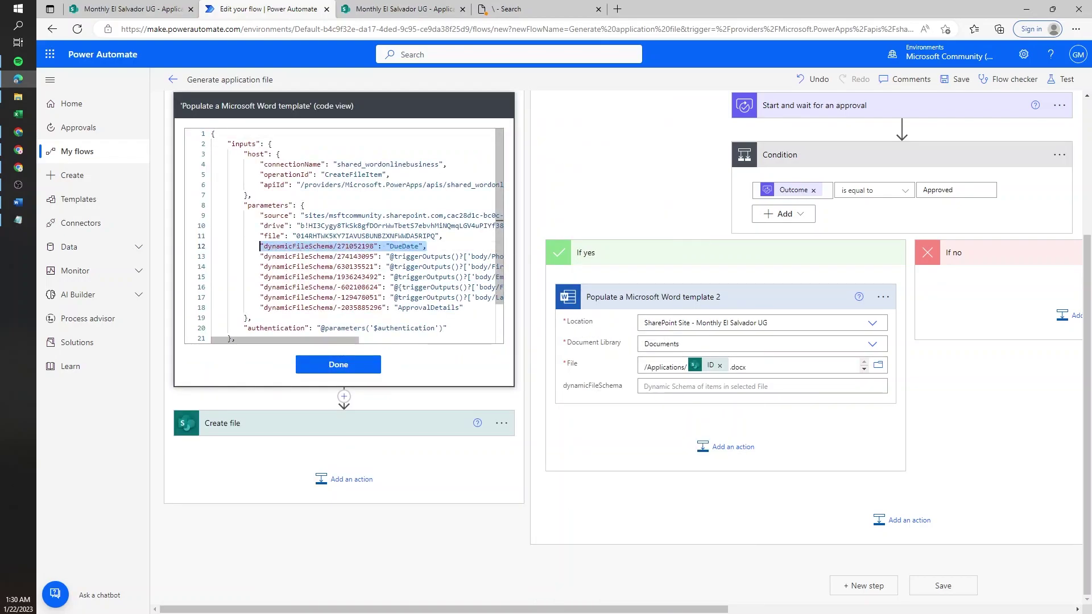
{"action": "left_click_drag", "start_coordinate": [463, 308], "coordinate": [271, 307]}
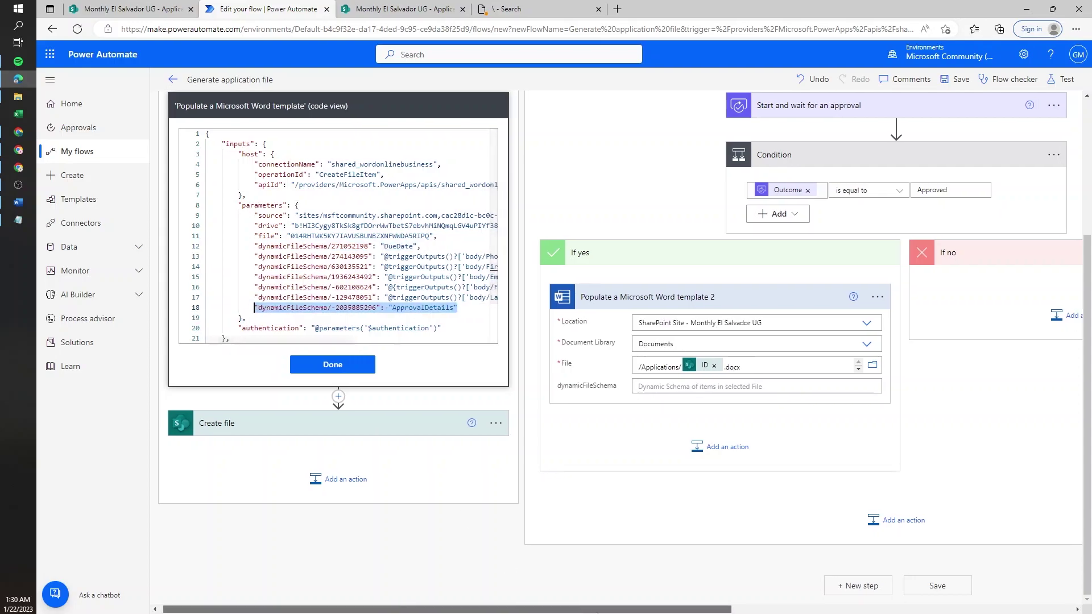
{"action": "scroll", "coordinate": [324, 395], "scroll_direction": "right", "scroll_amount": 1}
- Enter { "271052198": "" } in the approved action's dynamicFileSchema, using the DueDate key copied from code view
{"action": "left_click", "coordinate": [698, 386]}
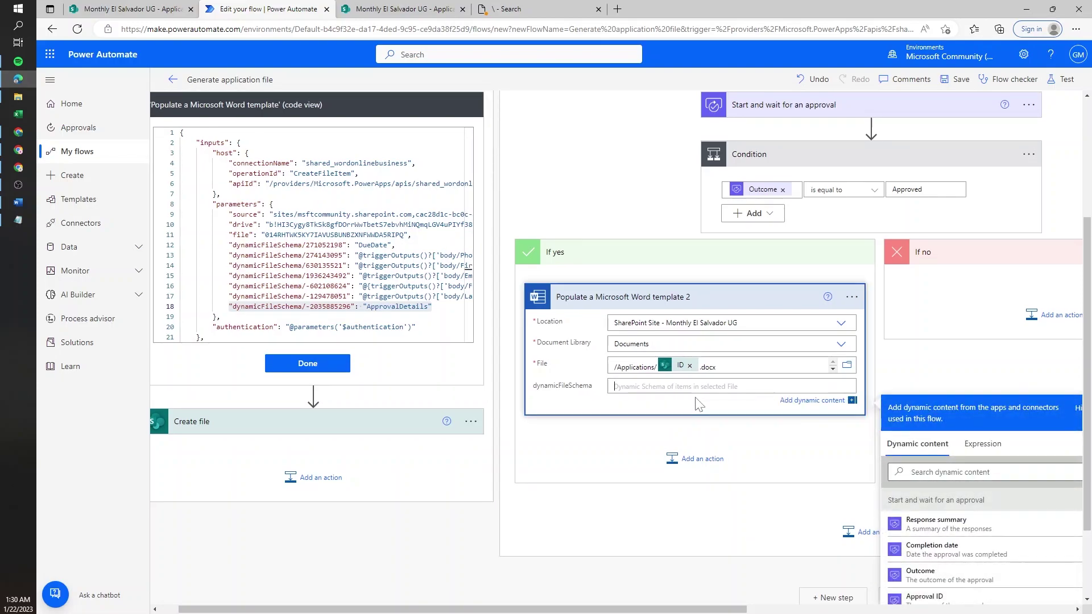
{"action": "type", "text": "{"}
{"action": "key", "text": "Return"}
{"action": "key", "text": "Return"}
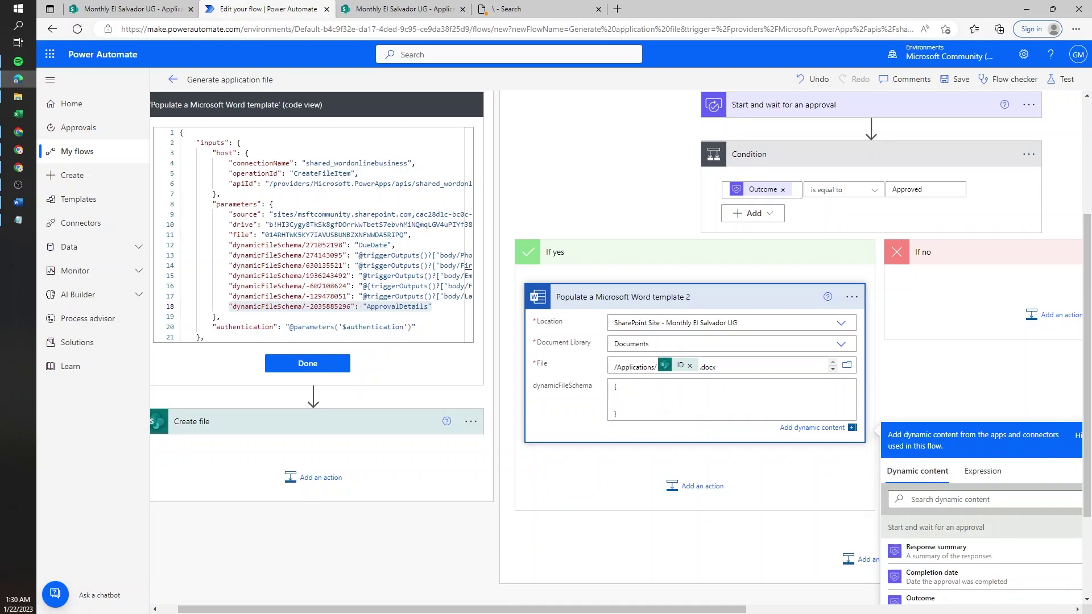
{"action": "type", "text": "\""}
{"action": "double_click", "coordinate": [324, 244]}
{"action": "key", "text": "ctrl+c"}
{"action": "left_click", "coordinate": [616, 398]}
{"action": "key", "text": "ctrl+v"}
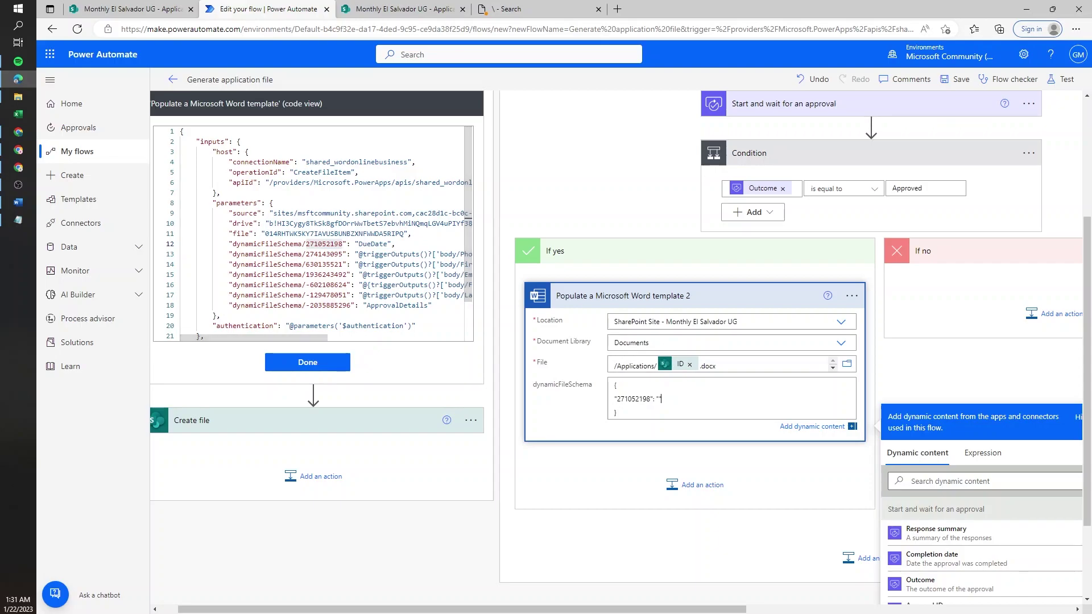
{"action": "double_click", "coordinate": [633, 399]}
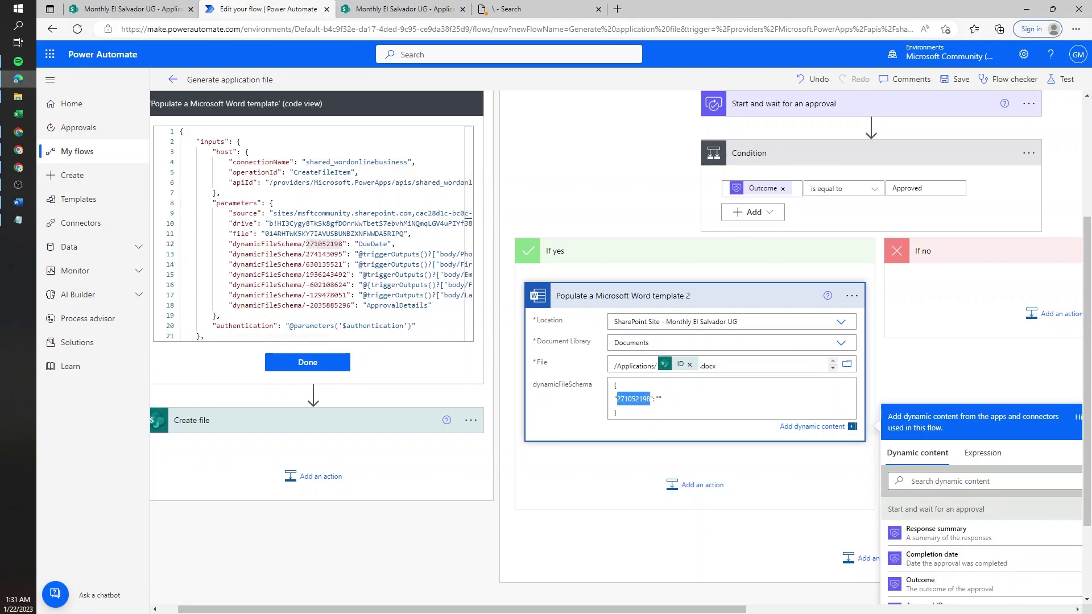
{"action": "left_click", "coordinate": [658, 398]}
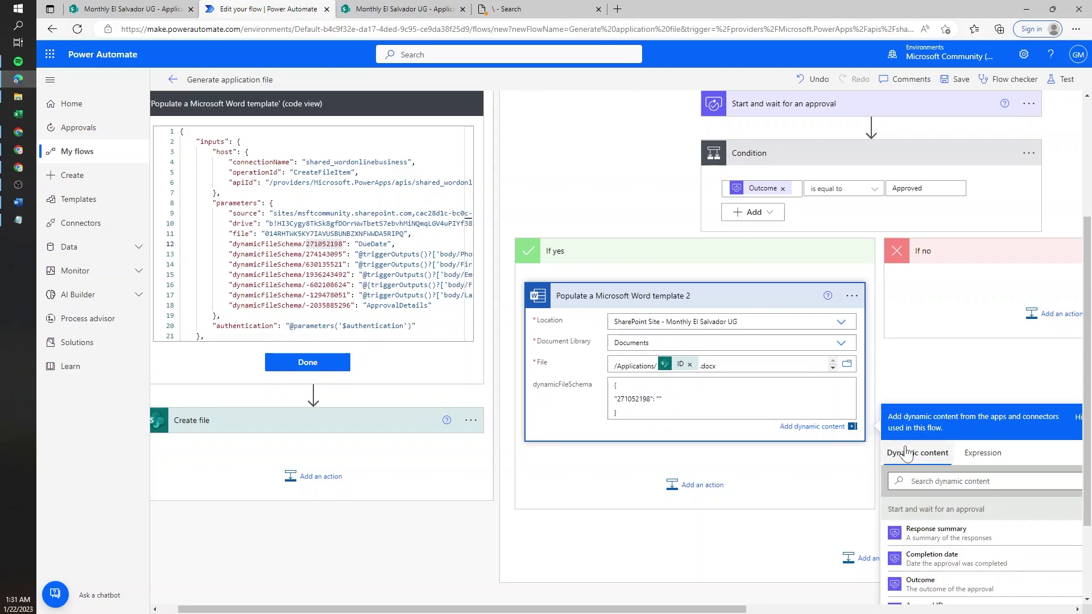
- Set the DueDate value to the expression addDays(utcNow(),14), then add a comma and a new line
{"action": "left_click", "coordinate": [974, 459]}
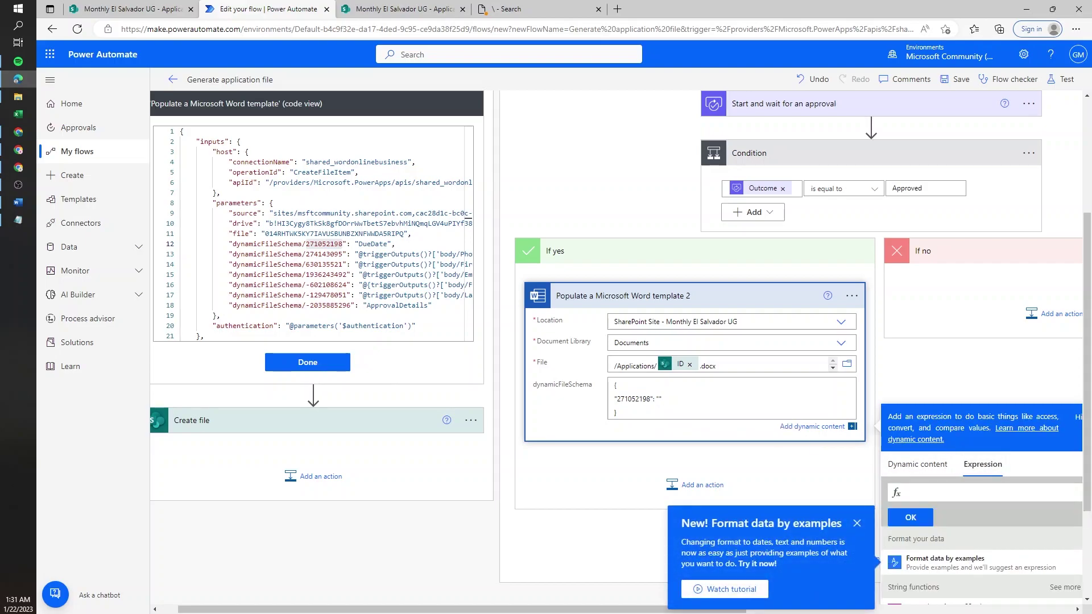
{"action": "left_click", "coordinate": [752, 464]}
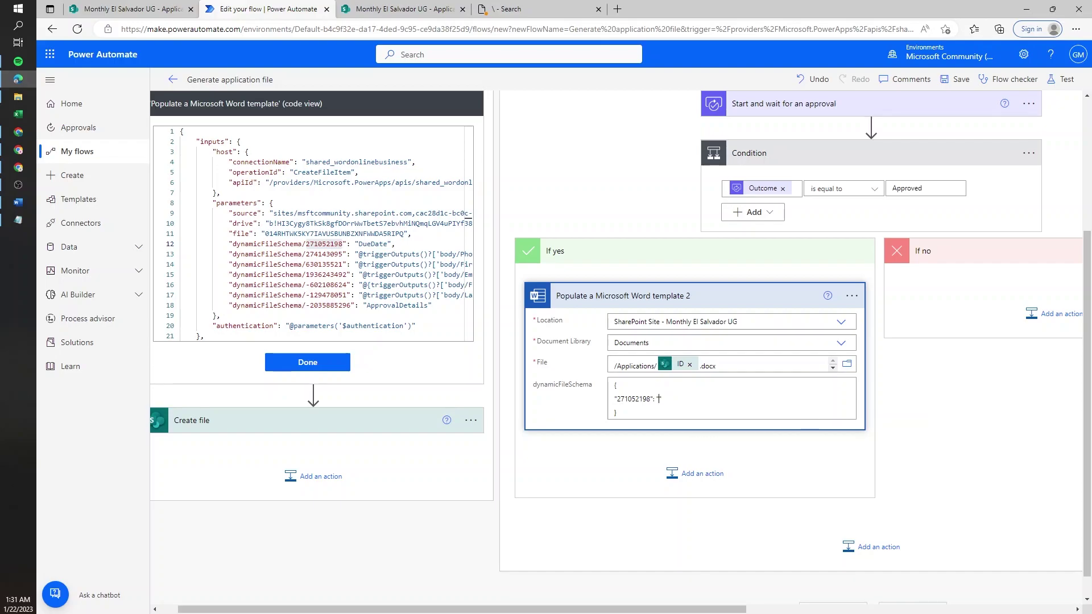
{"action": "left_click", "coordinate": [658, 398]}
{"action": "left_click", "coordinate": [982, 481]}
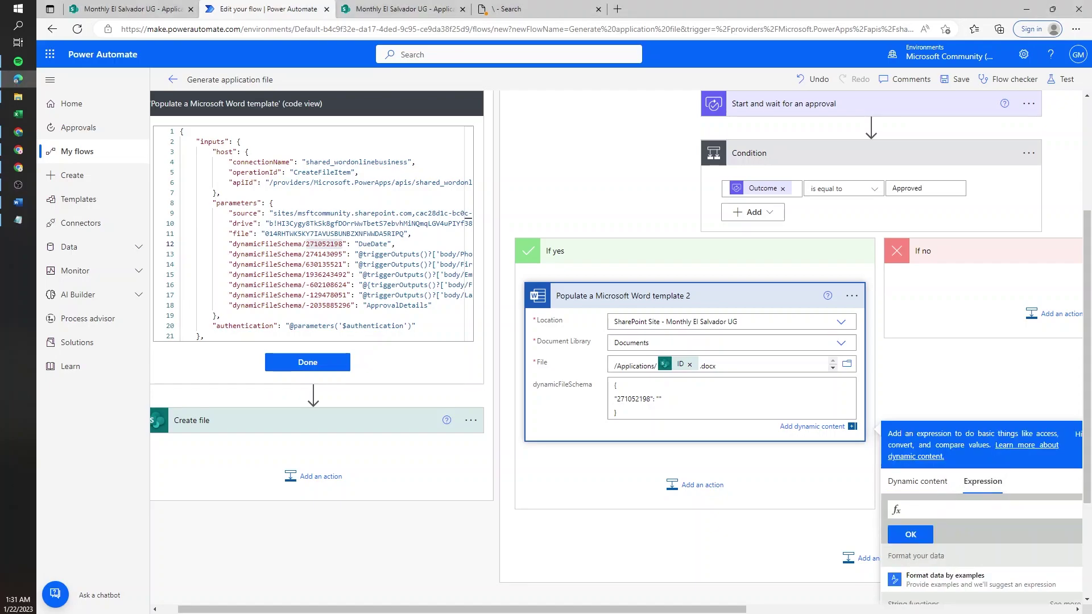
{"action": "type", "text": "add"}
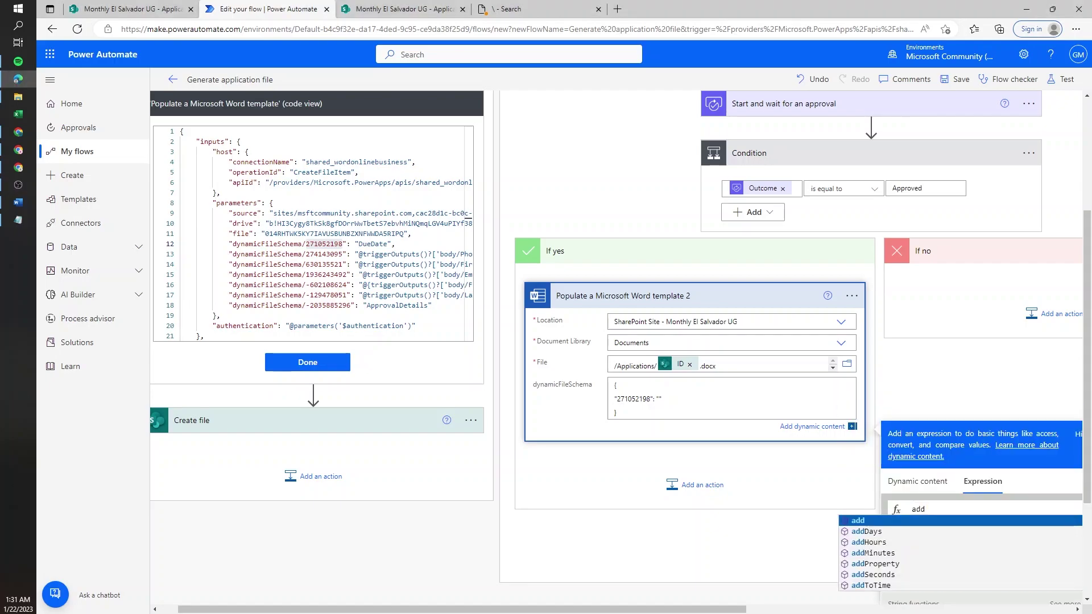
{"action": "type", "text": "Days"}
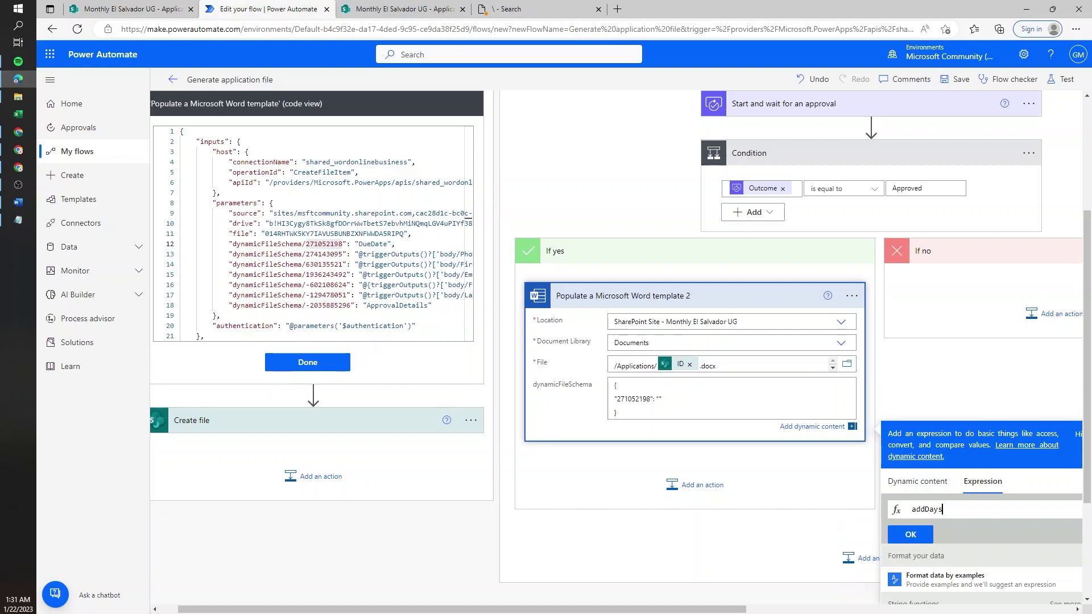
{"action": "type", "text": "(ut"}
{"action": "key", "text": "Tab"}
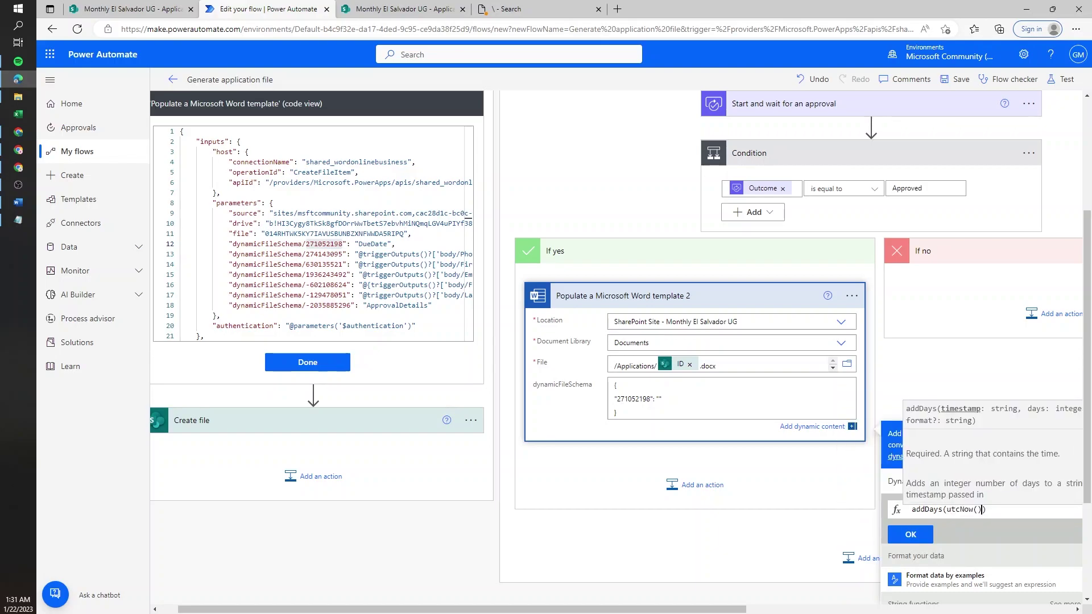
{"action": "type", "text": ",14"}
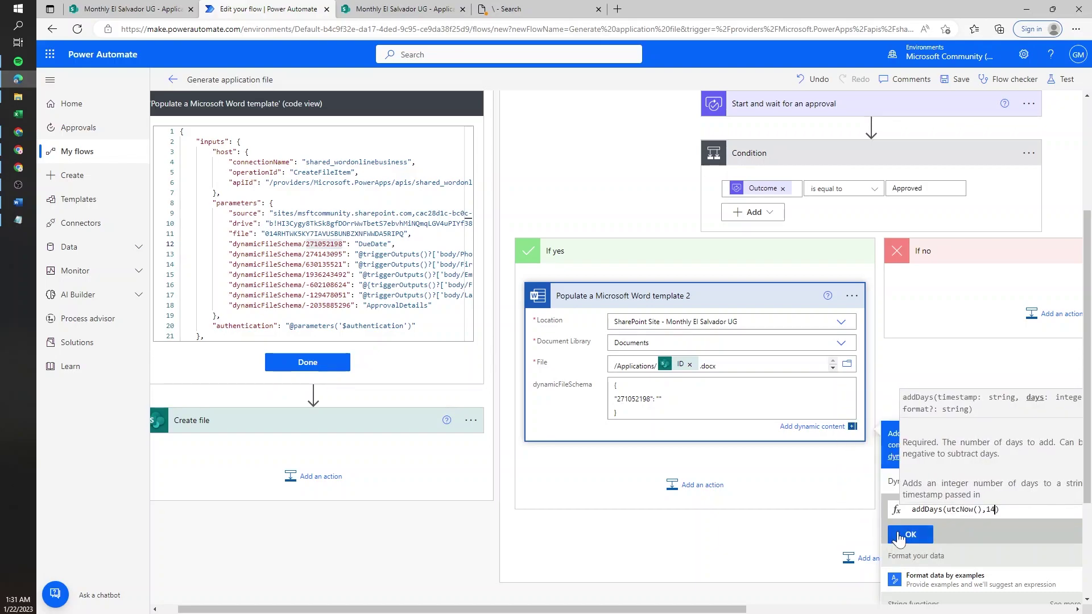
{"action": "left_click", "coordinate": [910, 535]}
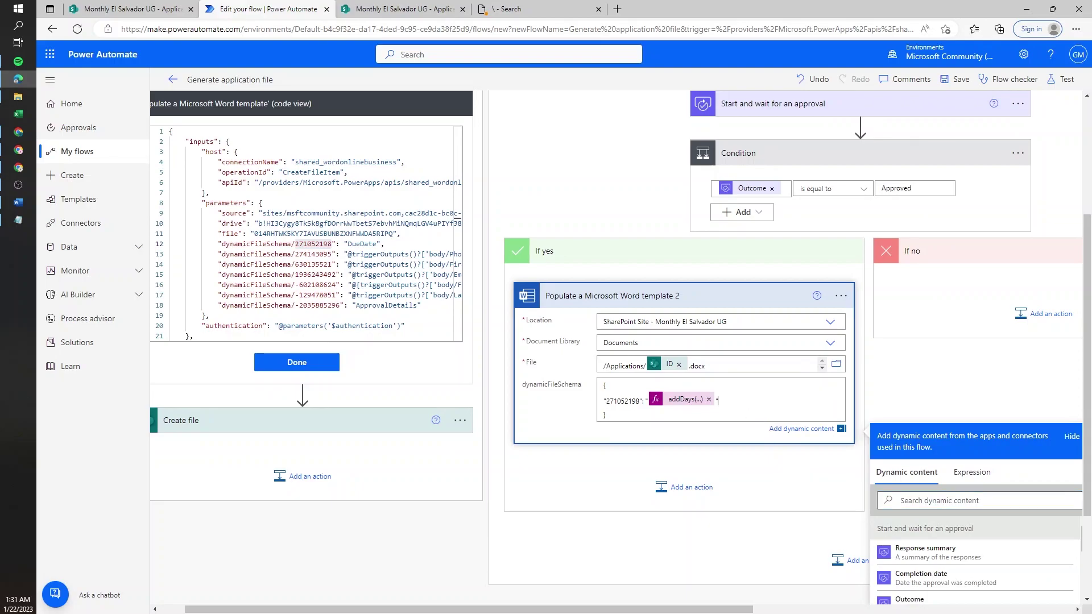
{"action": "type", "text": ","}
{"action": "key", "text": "Return"}
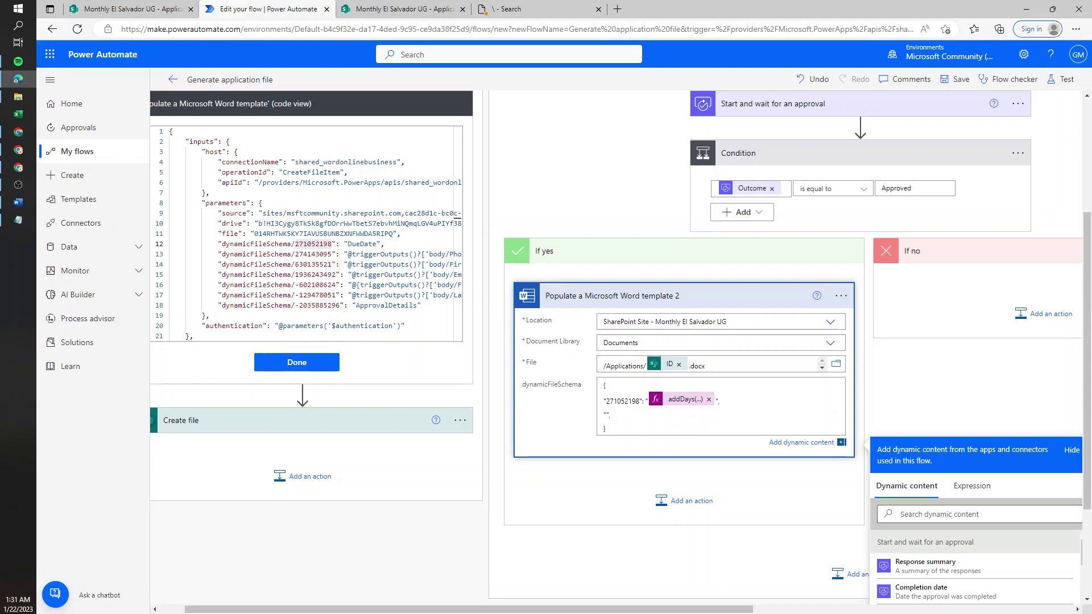
{"action": "left_click_drag", "start_coordinate": [295, 305], "coordinate": [327, 305]}
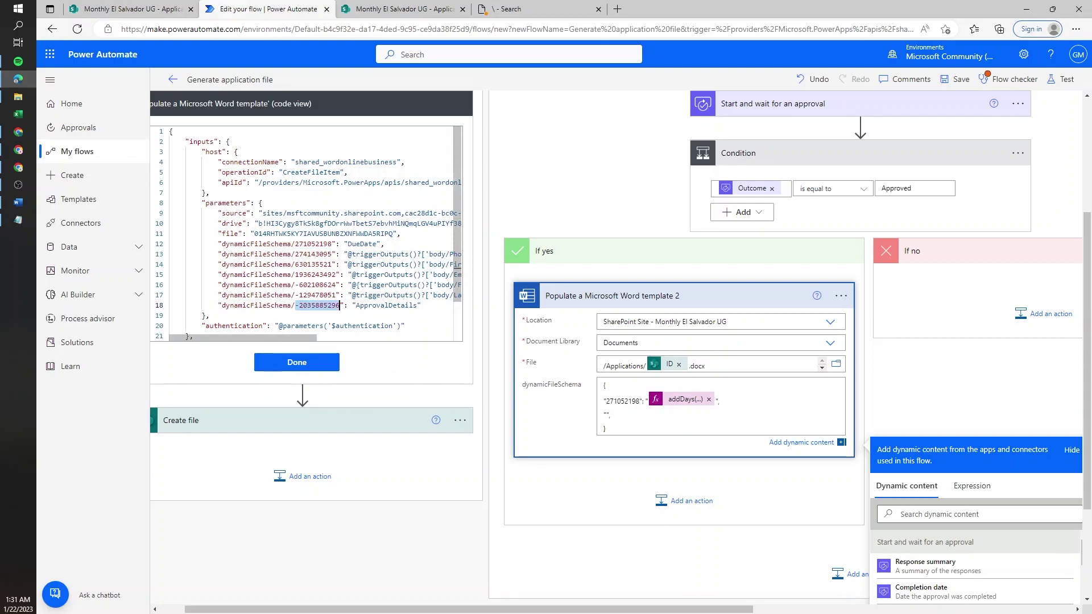
{"action": "left_click", "coordinate": [606, 415]}
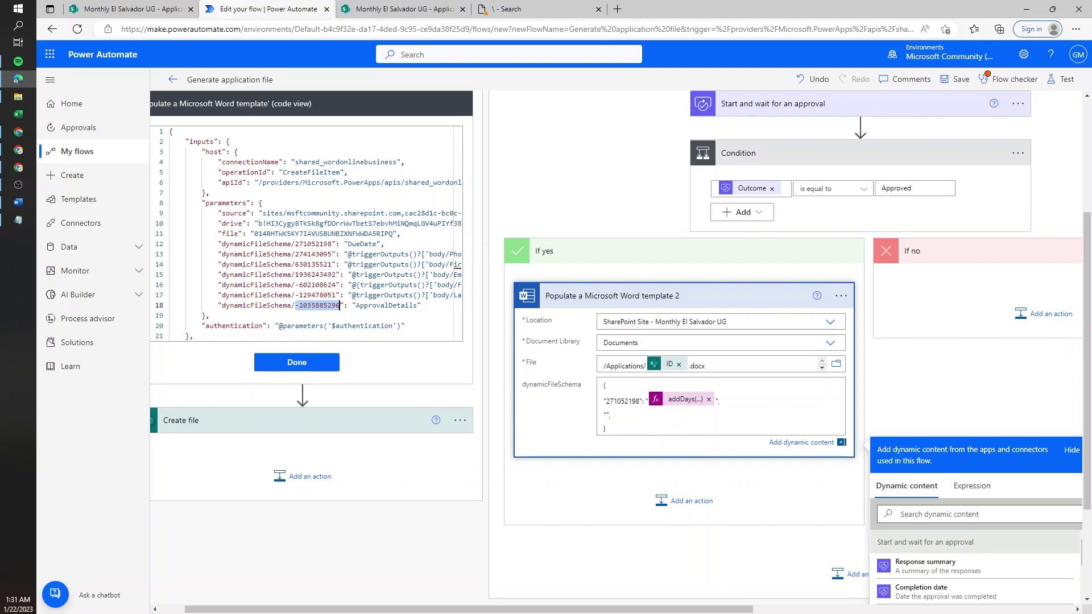
{"action": "key", "text": "ctrl+v"}
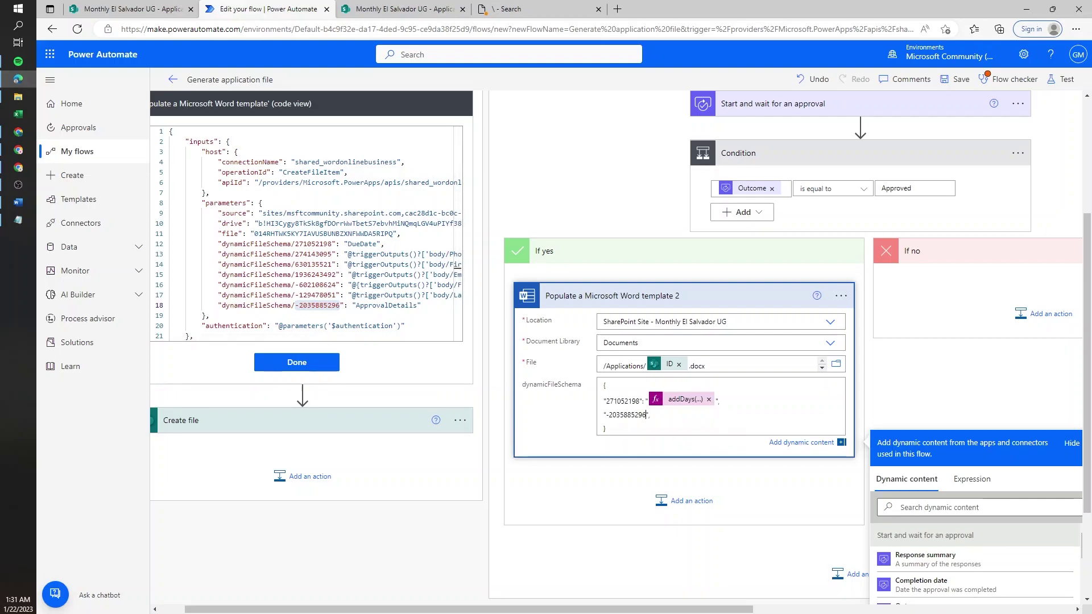
{"action": "key", "text": "End"}
{"action": "key", "text": "BackSpace"}
{"action": "type", "text": ":"}
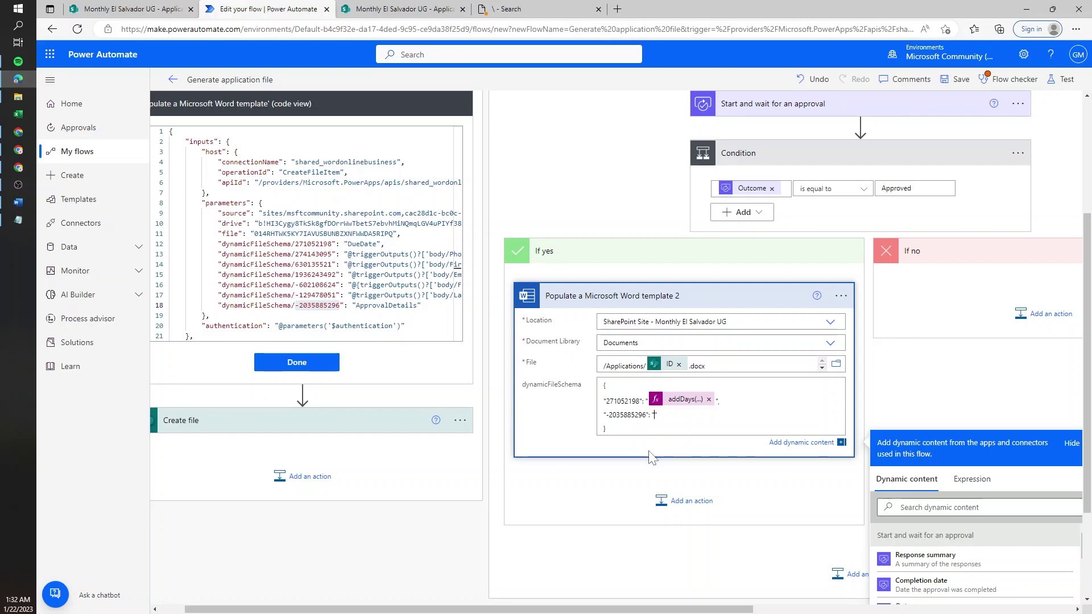
{"action": "scroll", "coordinate": [654, 390], "scroll_direction": "down", "scroll_amount": 1}
{"action": "scroll", "coordinate": [921, 418], "scroll_direction": "down", "scroll_amount": 3}
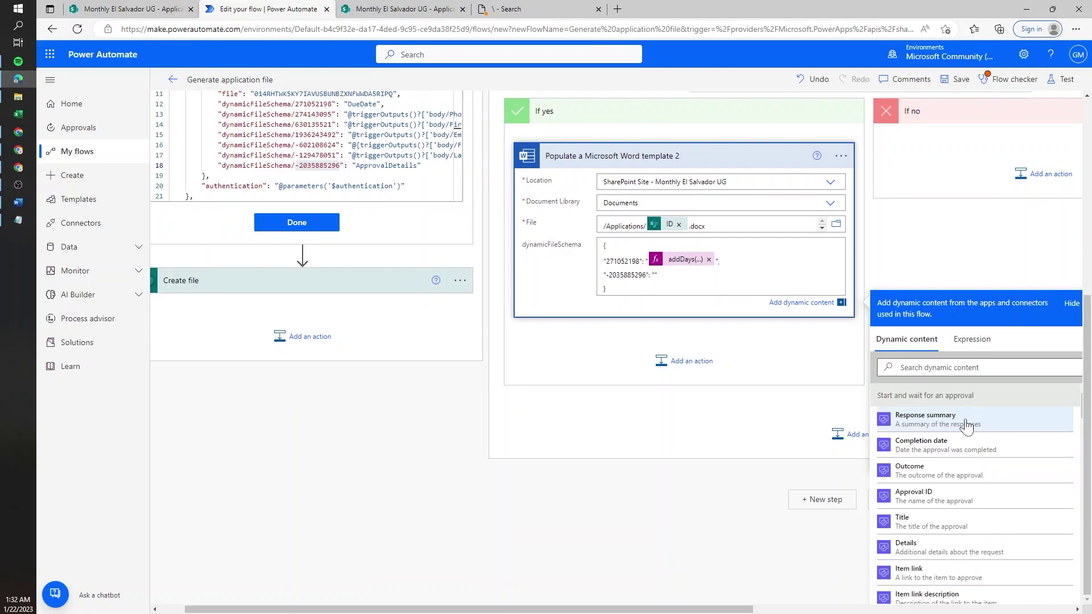
- Set that key's value to the approval's Response summary with a closing quote, then restore the first template's form view
{"action": "left_click", "coordinate": [925, 419]}
{"action": "type", "text": "\""}
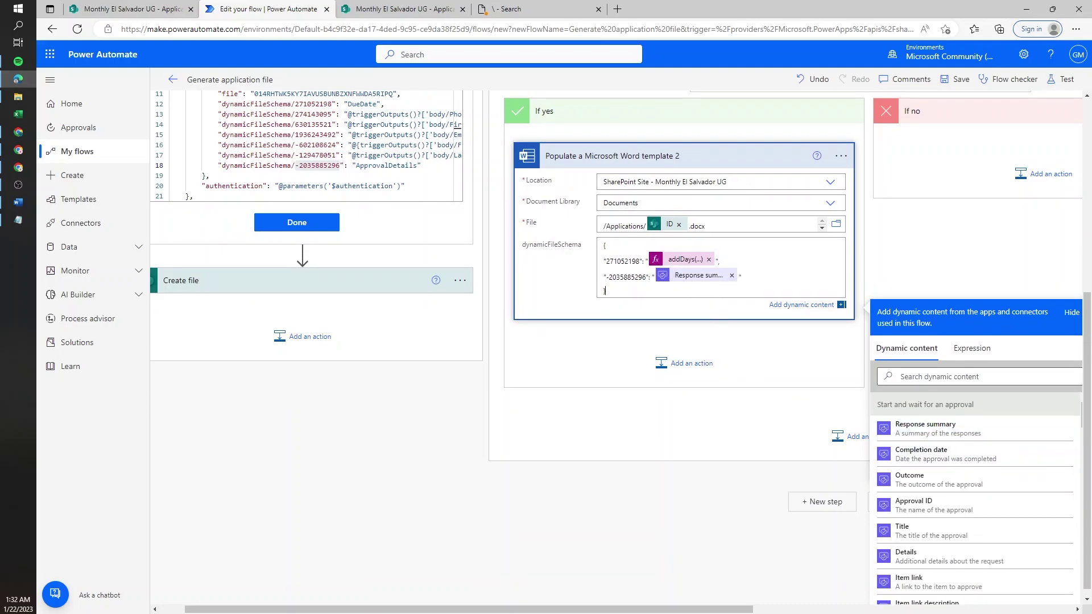
{"action": "scroll", "coordinate": [639, 303], "scroll_direction": "up", "scroll_amount": 5}
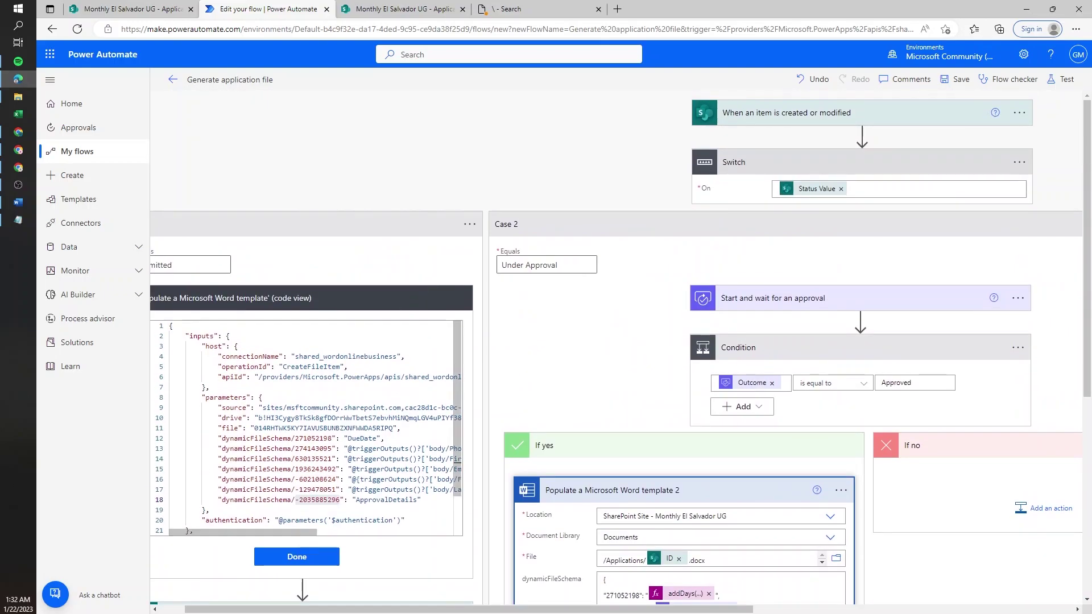
{"action": "scroll", "coordinate": [307, 426], "scroll_direction": "down", "scroll_amount": 1}
{"action": "left_click", "coordinate": [316, 555]}
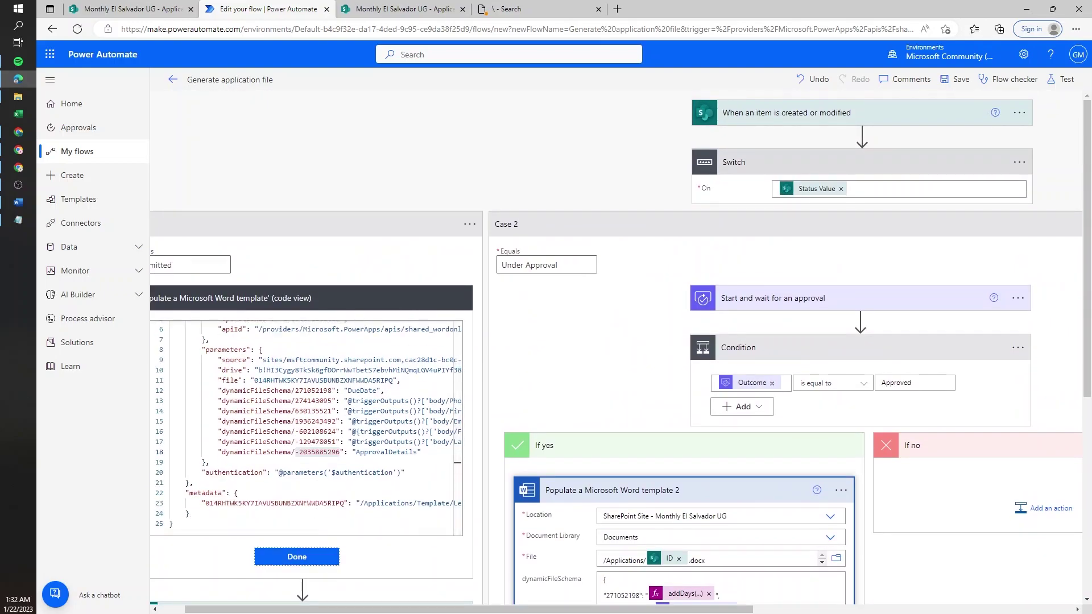
{"action": "scroll", "coordinate": [328, 298], "scroll_direction": "up", "scroll_amount": 1}
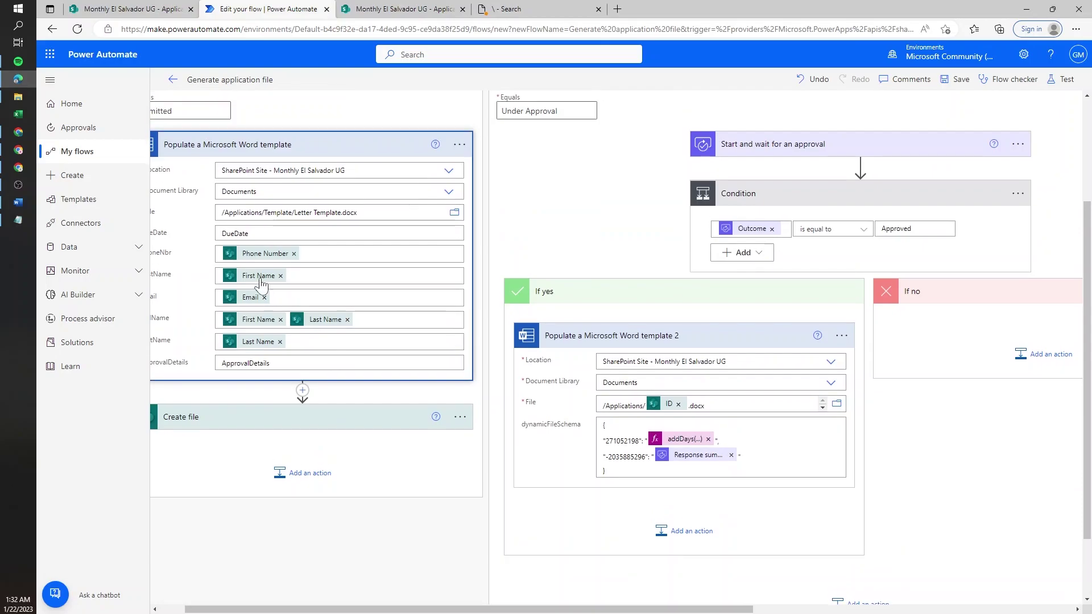
- Clear the DueDate placeholder text from the first Word template action
{"action": "double_click", "coordinate": [235, 233]}
{"action": "key", "text": "BackSpace"}
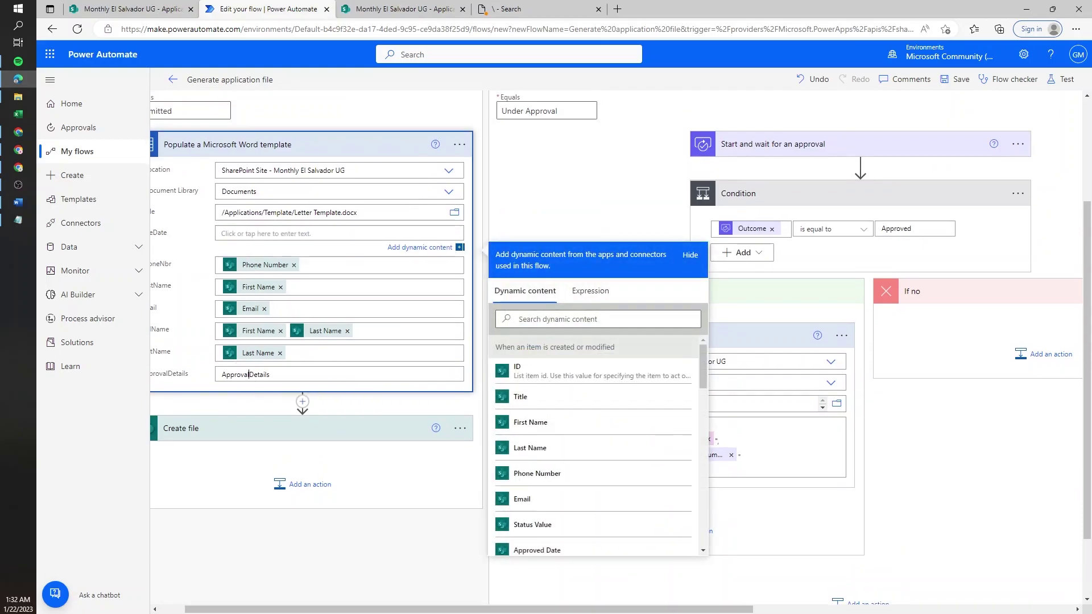
{"action": "double_click", "coordinate": [245, 374]}
{"action": "left_click", "coordinate": [512, 218]}
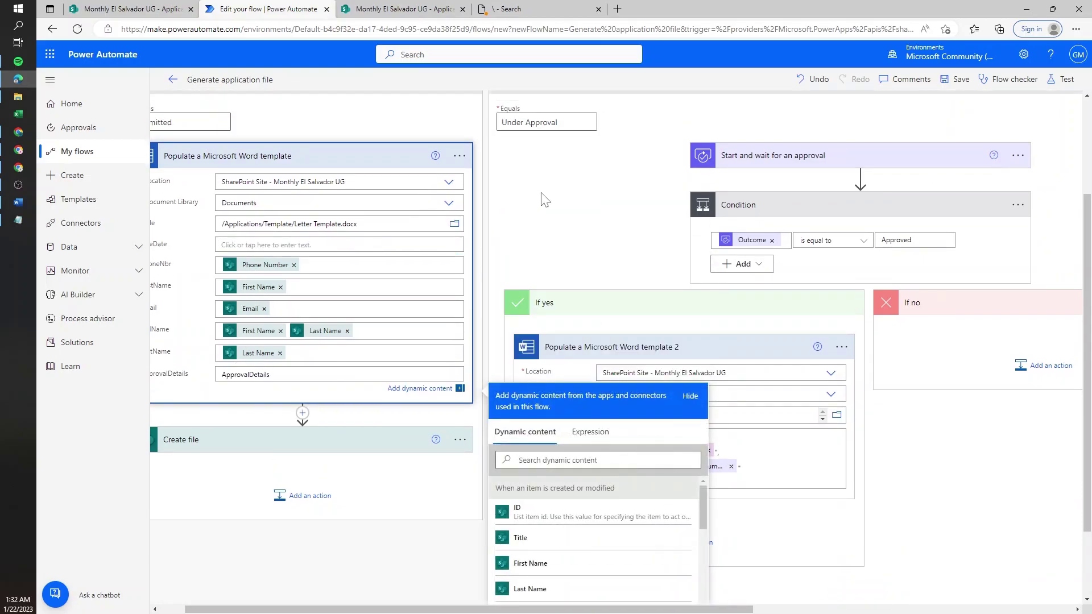
{"action": "left_click", "coordinate": [540, 199]}
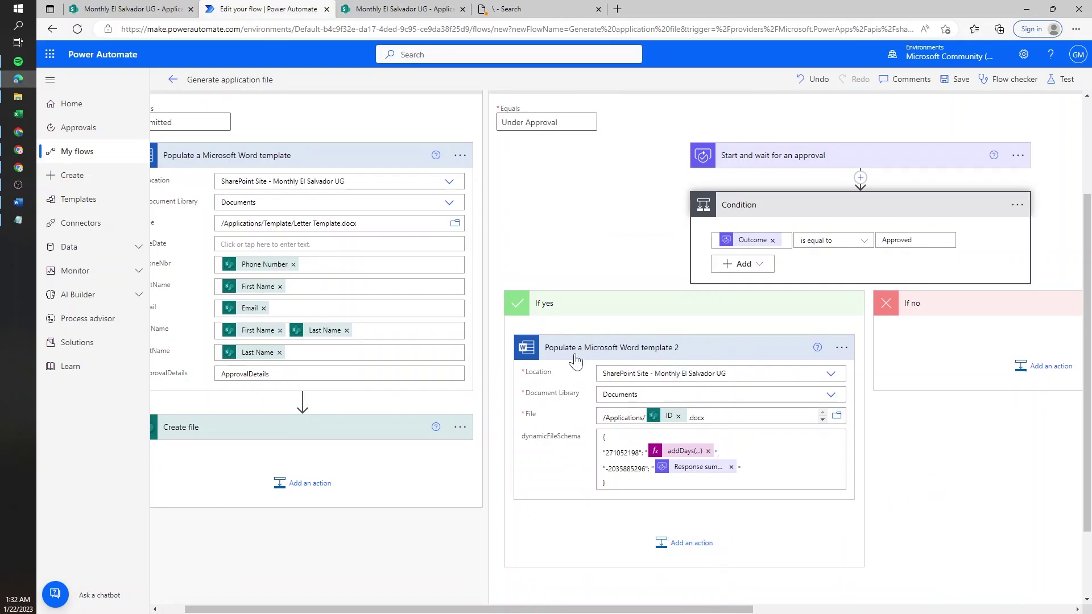
- Rename the approved branch's template action to 'Populate a Microsoft Word template Approved'
{"action": "left_click", "coordinate": [841, 348]}
{"action": "left_click", "coordinate": [899, 391]}
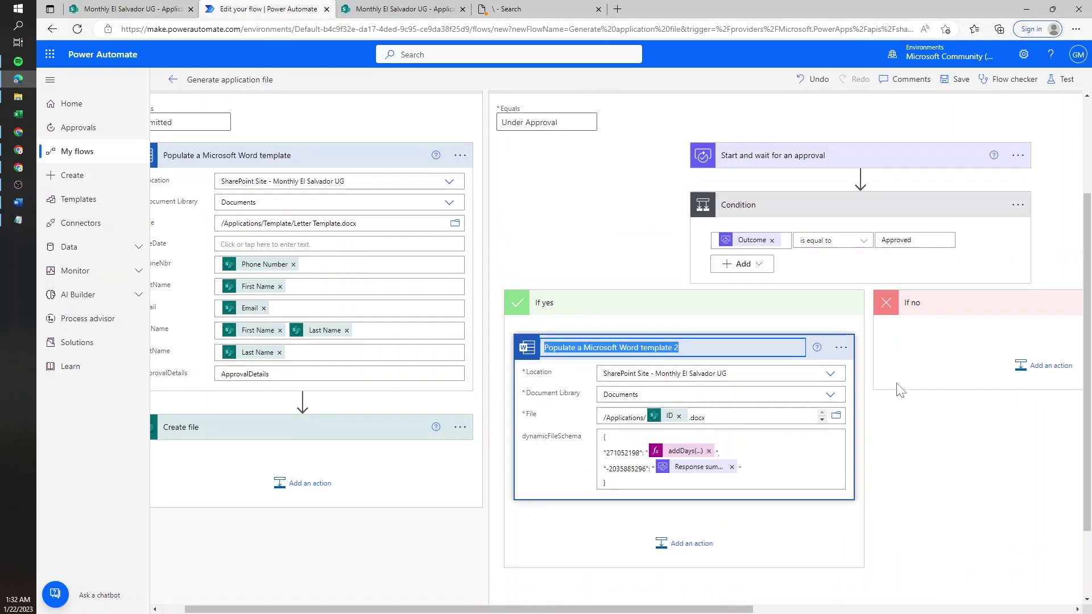
{"action": "key", "text": "End"}
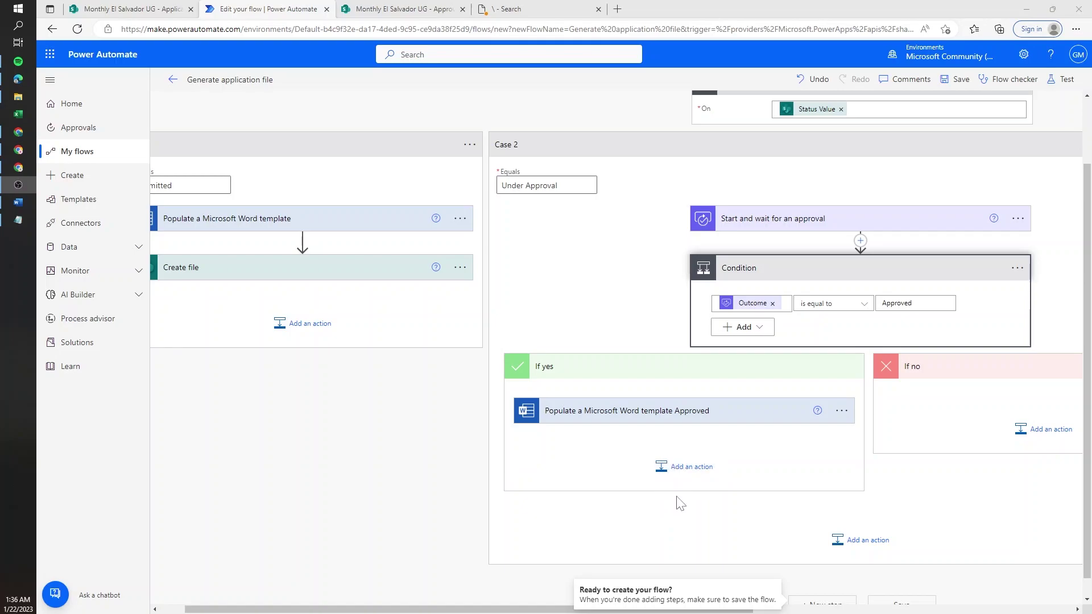
- Check the Applications/Approved folder in SharePoint before returning to the flow
{"action": "left_click", "coordinate": [430, 8]}
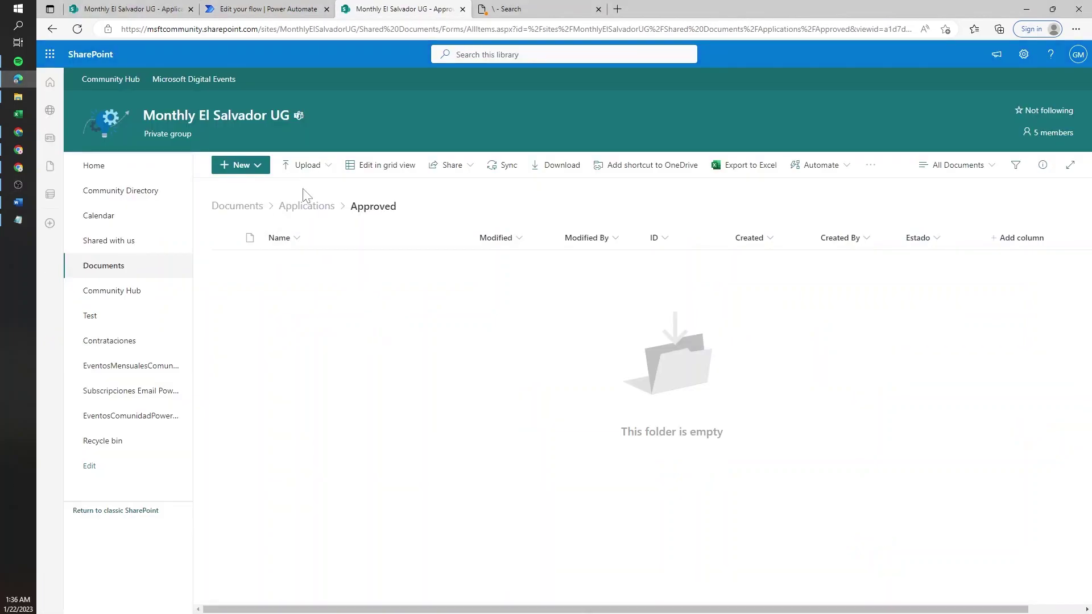
{"action": "left_click", "coordinate": [311, 207]}
{"action": "left_click", "coordinate": [302, 260]}
{"action": "left_click", "coordinate": [303, 8]}
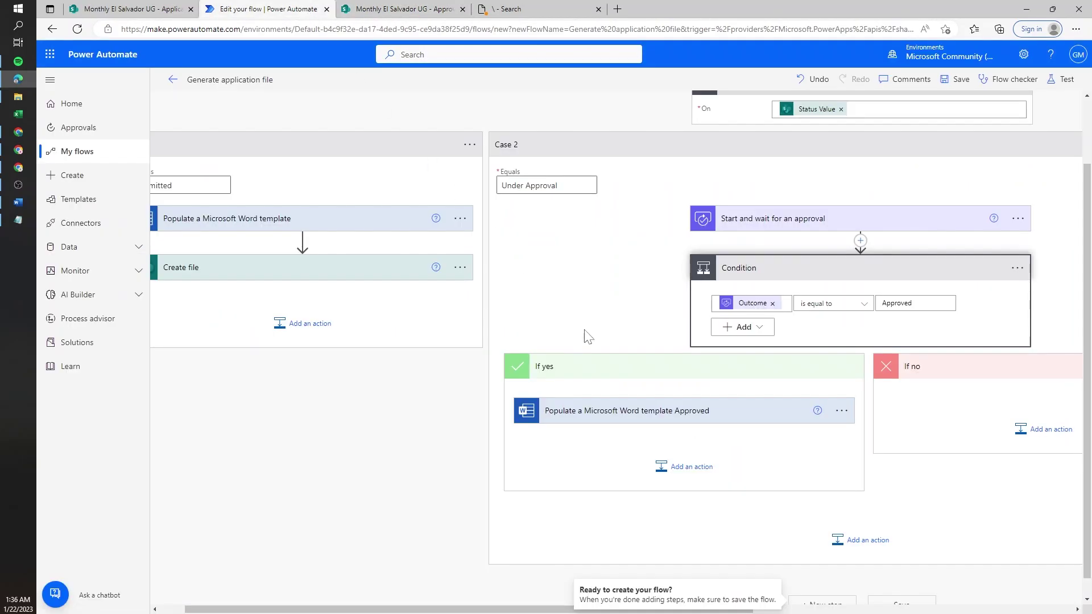
- Add a SharePoint Create file step on Monthly El Salvador UG saving to /Shared Documents/Applications/Approved
{"action": "left_click", "coordinate": [688, 468]}
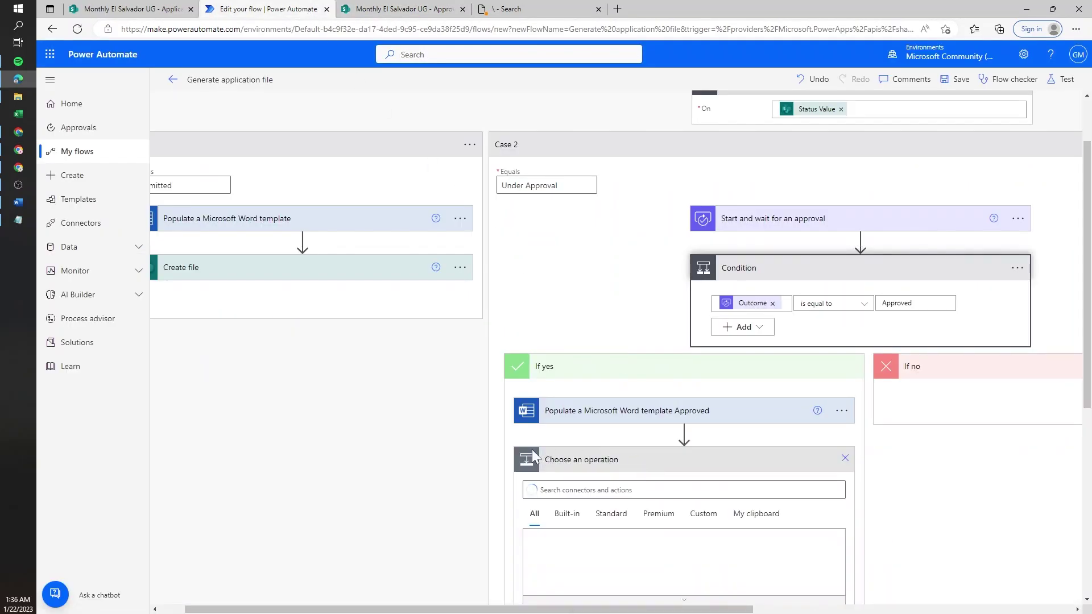
{"action": "type", "text": "create file"}
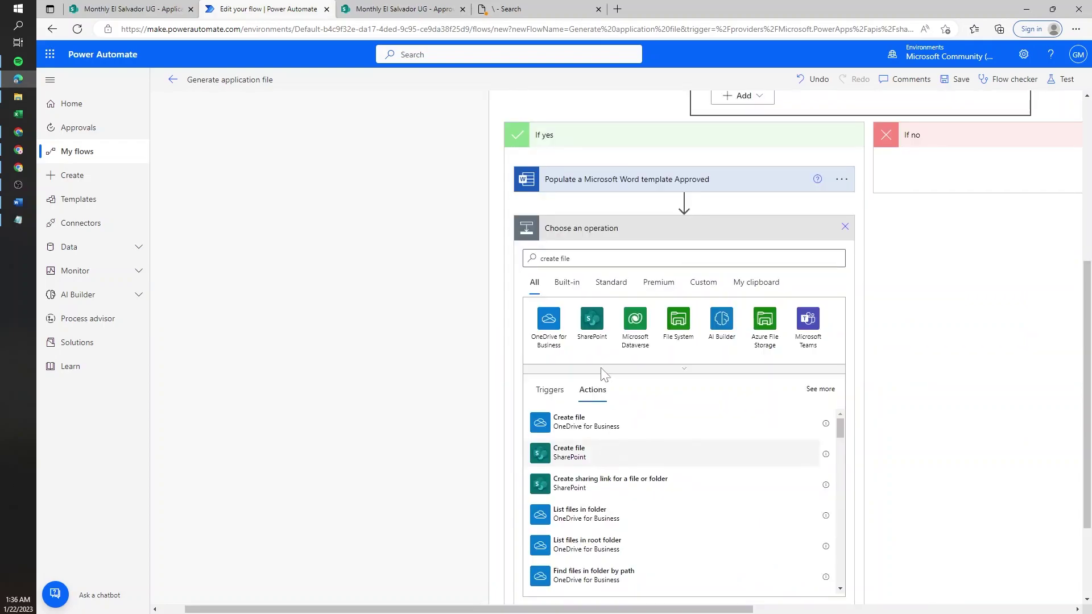
{"action": "left_click", "coordinate": [568, 384]}
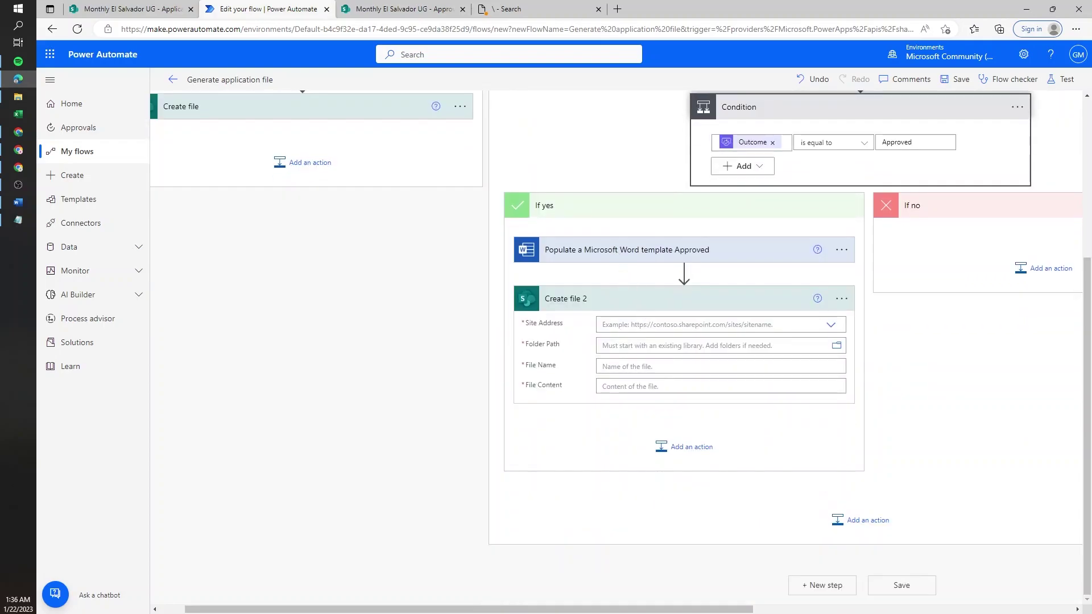
{"action": "type", "text": "month"}
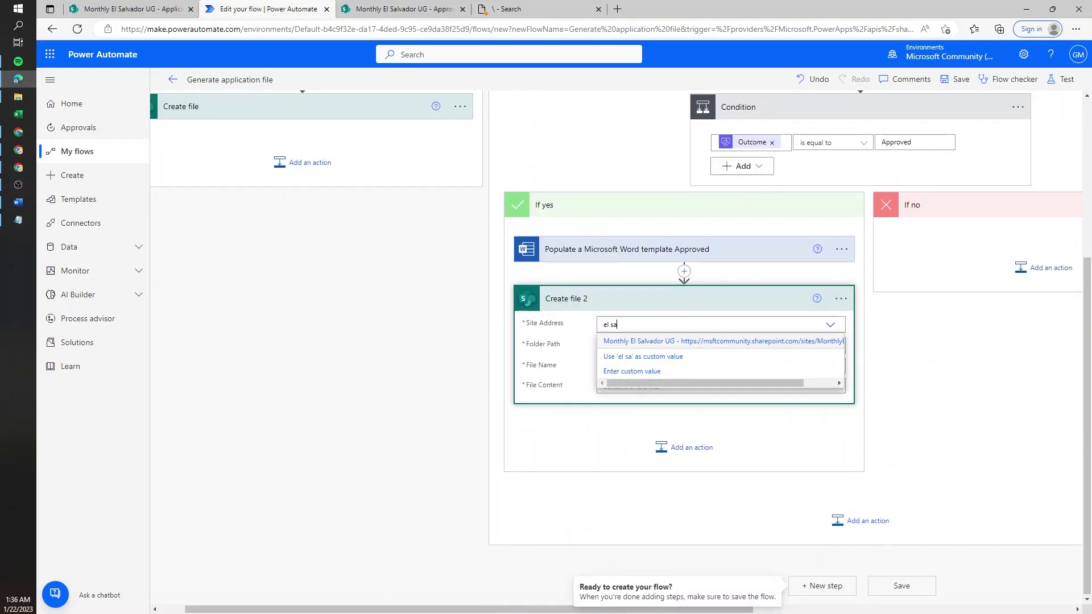
{"action": "left_click", "coordinate": [682, 337]}
{"action": "left_click", "coordinate": [836, 358]}
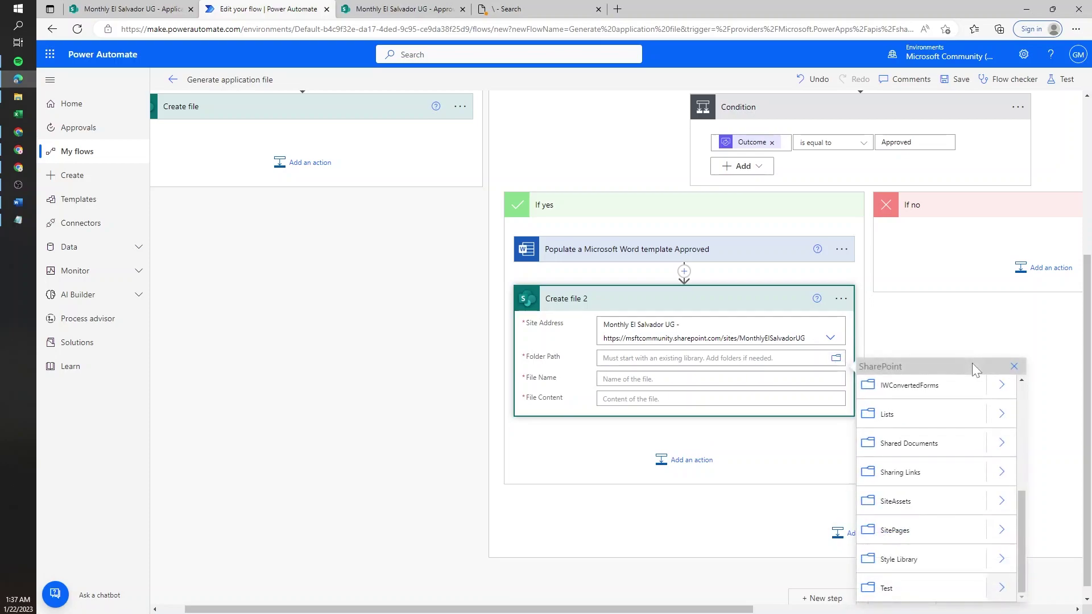
{"action": "left_click", "coordinate": [1001, 443]}
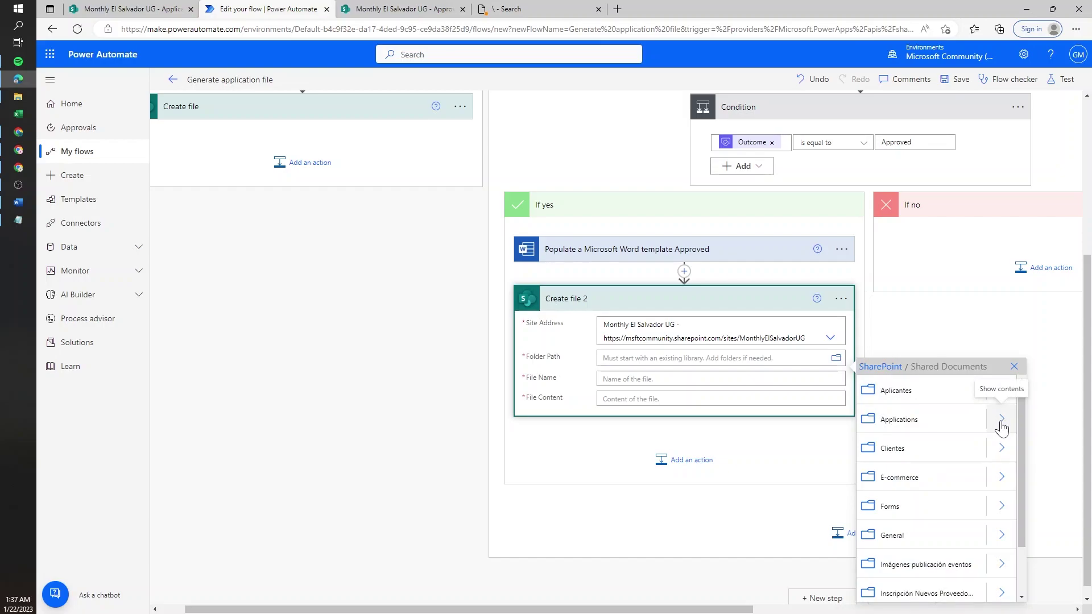
{"action": "left_click", "coordinate": [1001, 424]}
{"action": "left_click", "coordinate": [934, 398]}
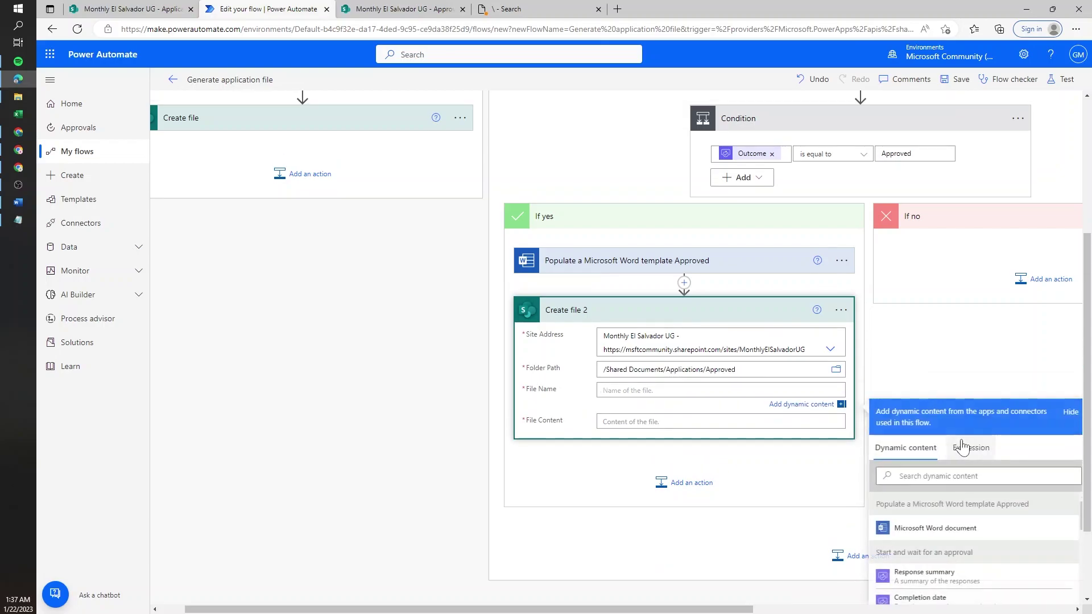
- Name the file with the item ID plus .docx, use the Word document as content, and save
{"action": "type", "text": "id"}
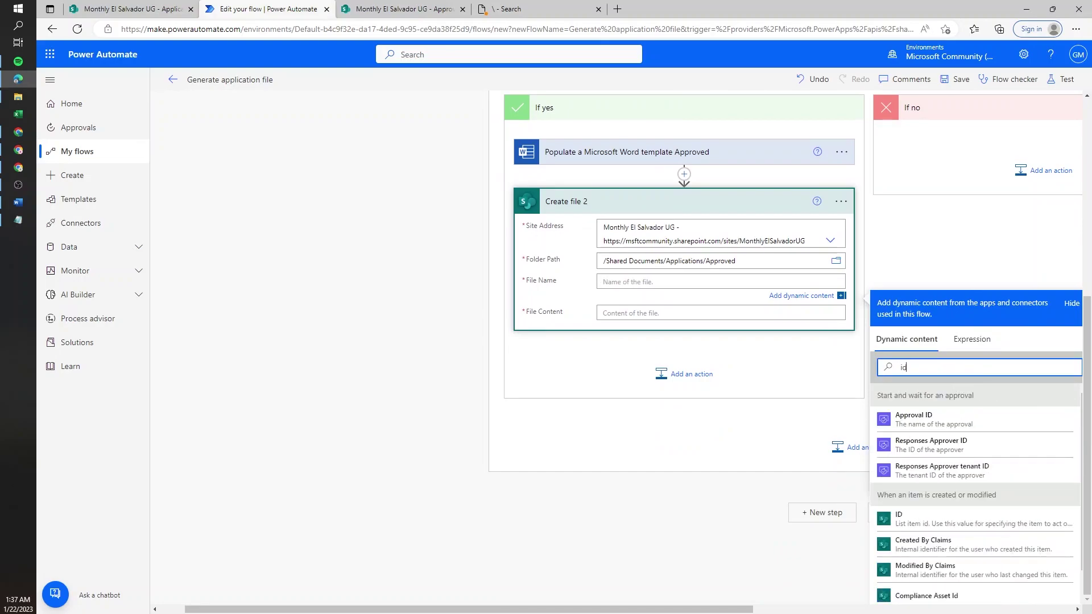
{"action": "left_click", "coordinate": [898, 517]}
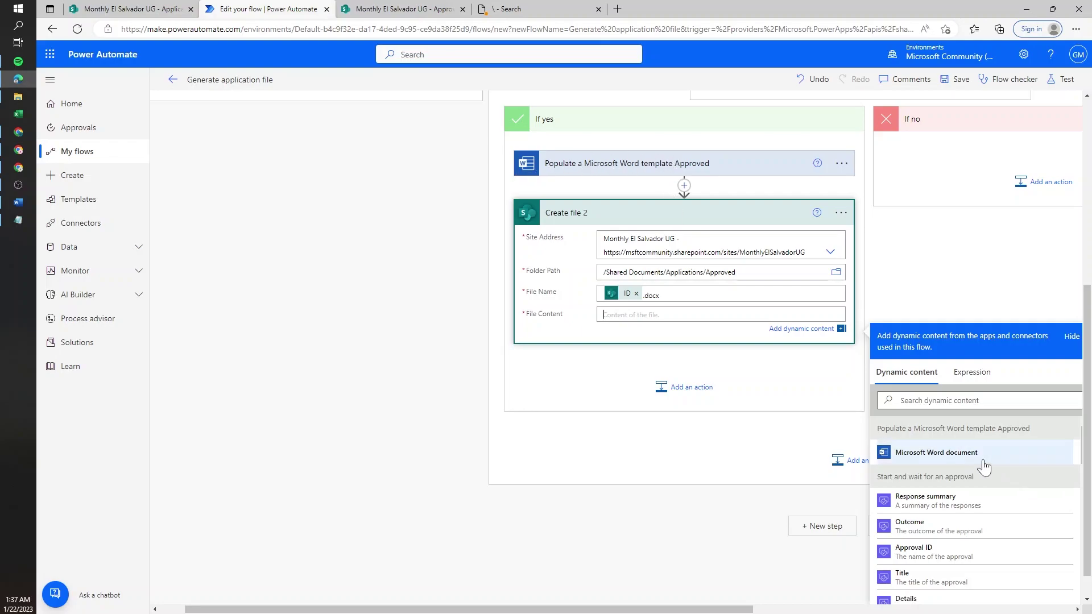
{"action": "left_click", "coordinate": [968, 455]}
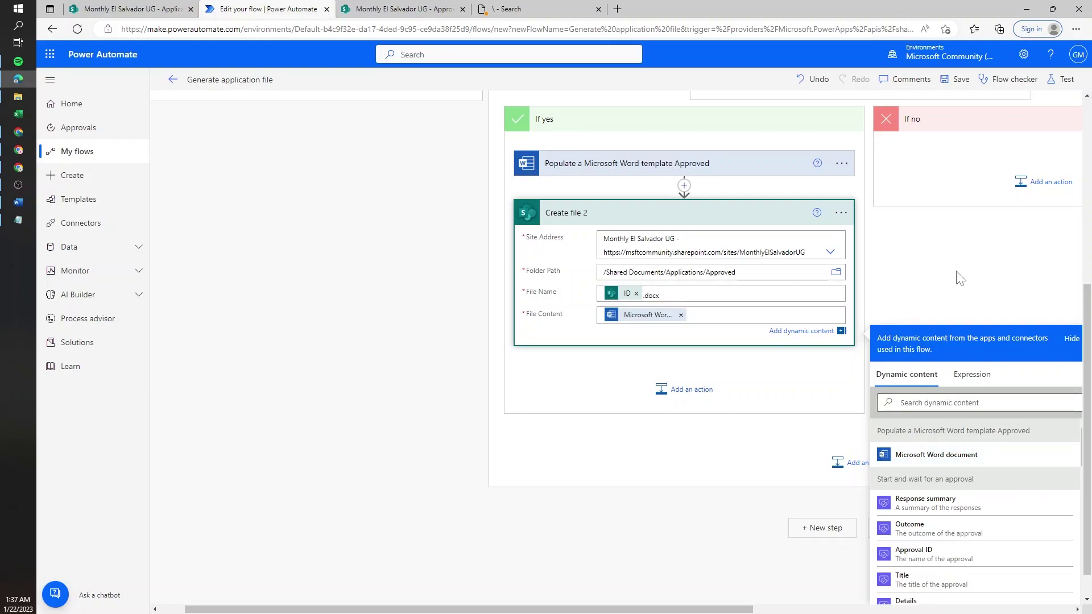
{"action": "left_click", "coordinate": [958, 80]}
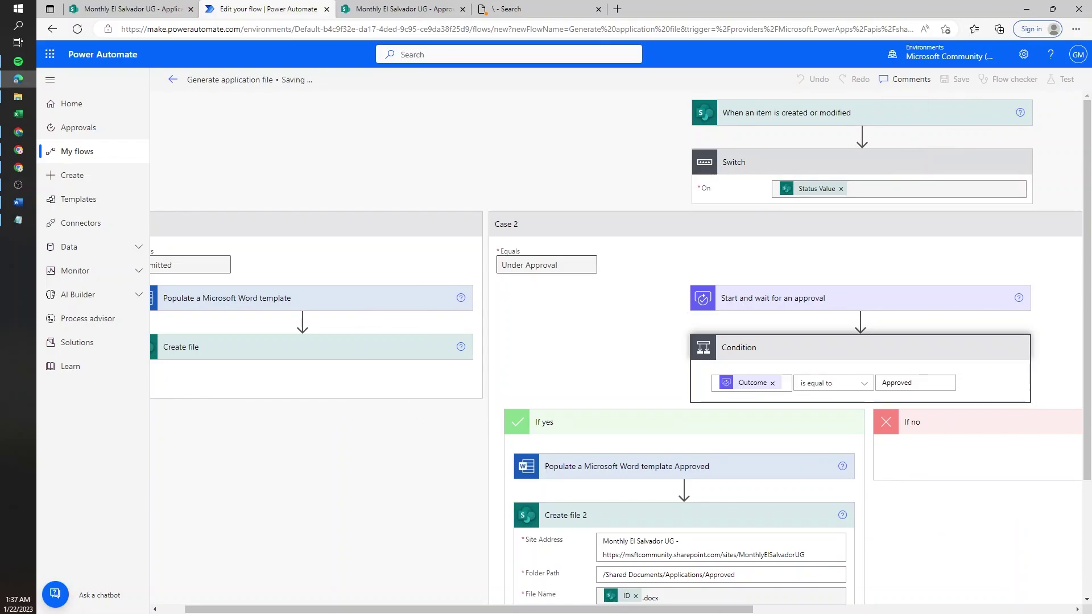
- Launch a manual test run of the flow and switch to the SharePoint Applications list
{"action": "left_click_drag", "start_coordinate": [591, 265], "coordinate": [478, 268]}
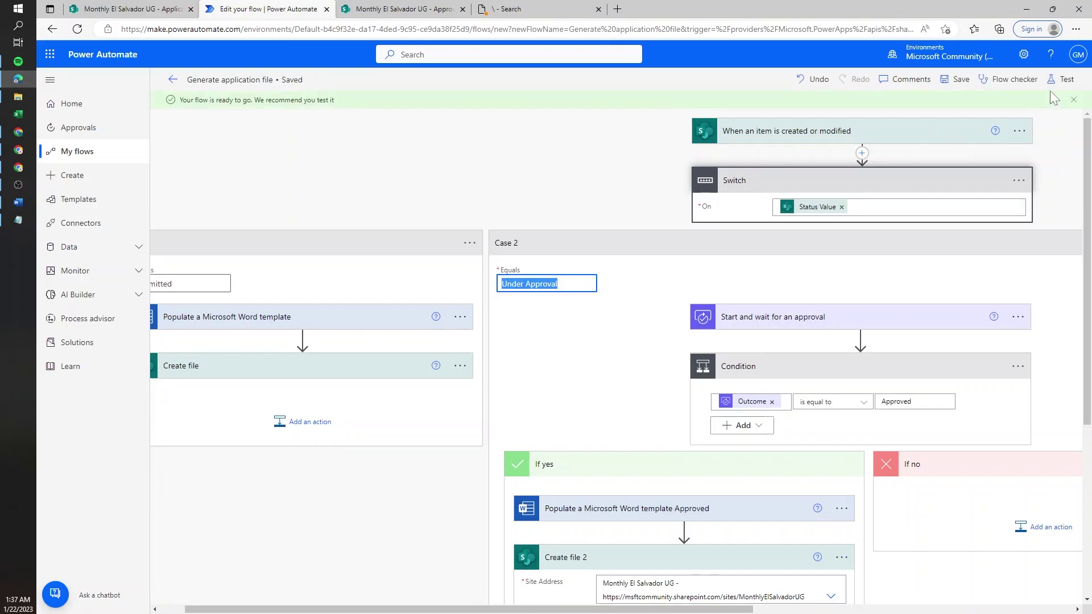
{"action": "left_click", "coordinate": [1060, 80]}
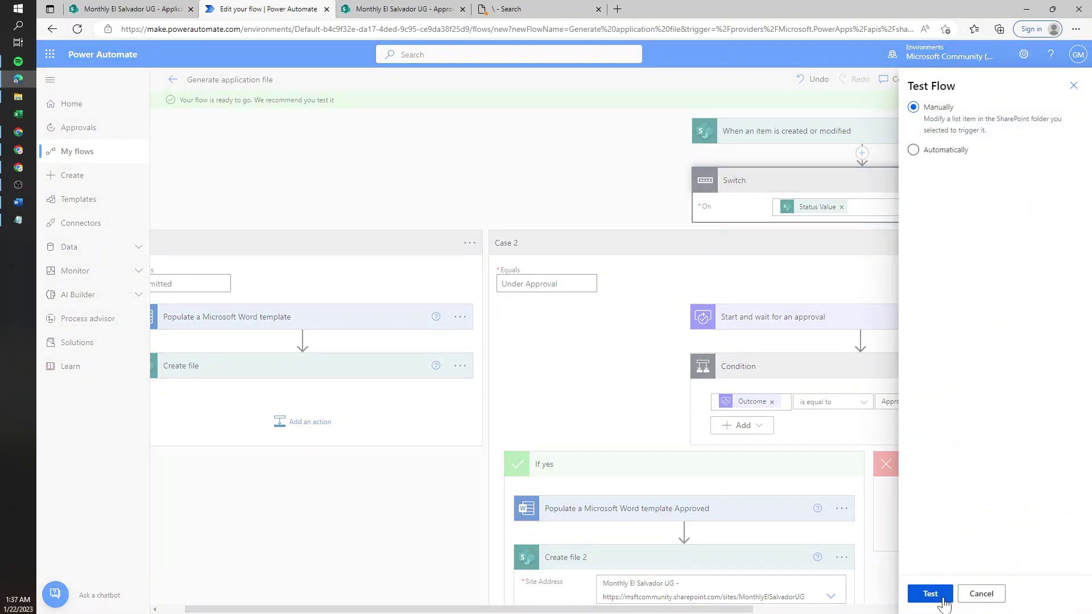
{"action": "left_click", "coordinate": [941, 598]}
{"action": "key", "text": "ctrl+1"}
- Set the ID 3 application's Status to Under Approval and save it
{"action": "left_click", "coordinate": [839, 314]}
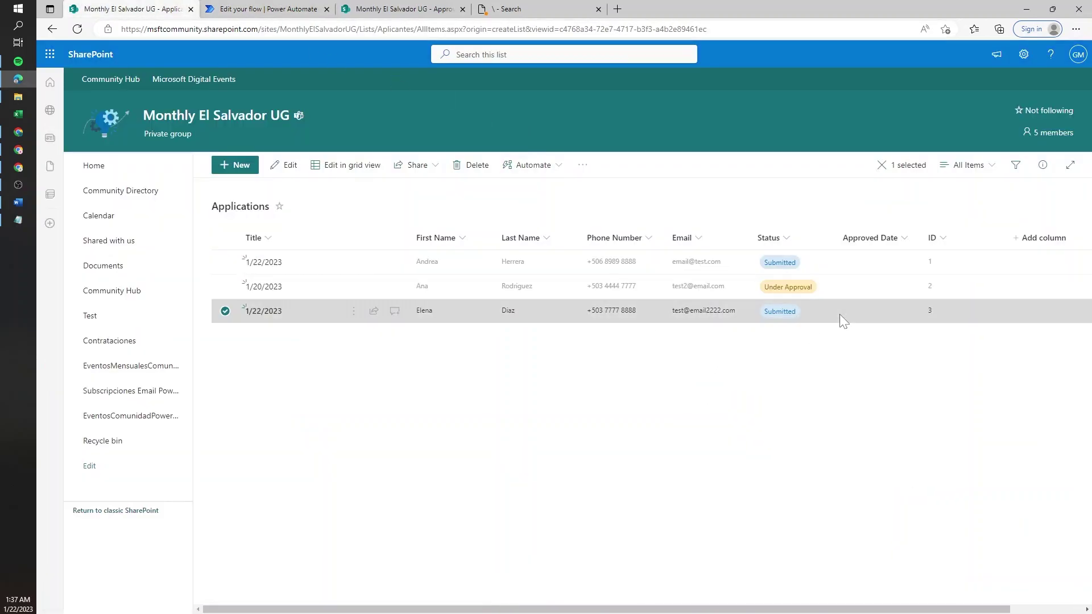
{"action": "left_click", "coordinate": [288, 165]}
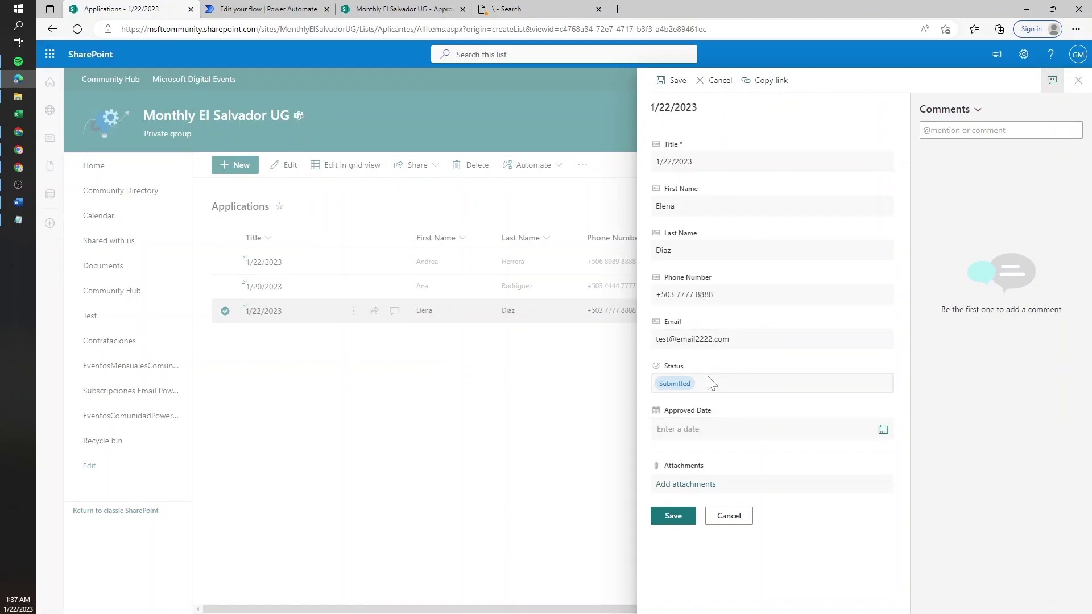
{"action": "left_click", "coordinate": [710, 384]}
{"action": "left_click", "coordinate": [698, 437]}
{"action": "left_click", "coordinate": [670, 517]}
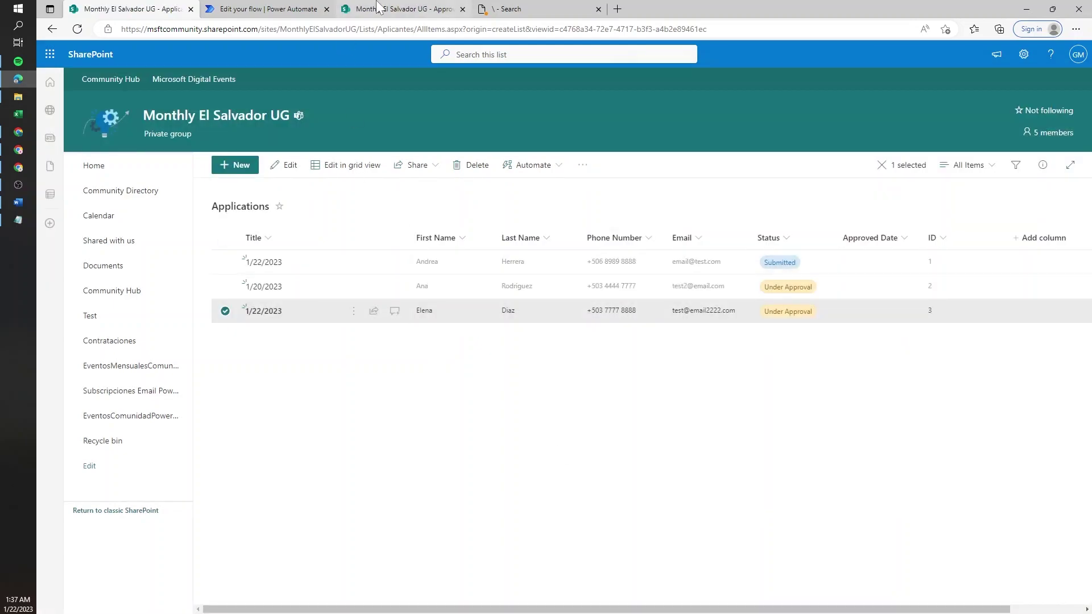
- Expand the running flow's Switch step and its Case 2 branch
{"action": "left_click", "coordinate": [281, 5]}
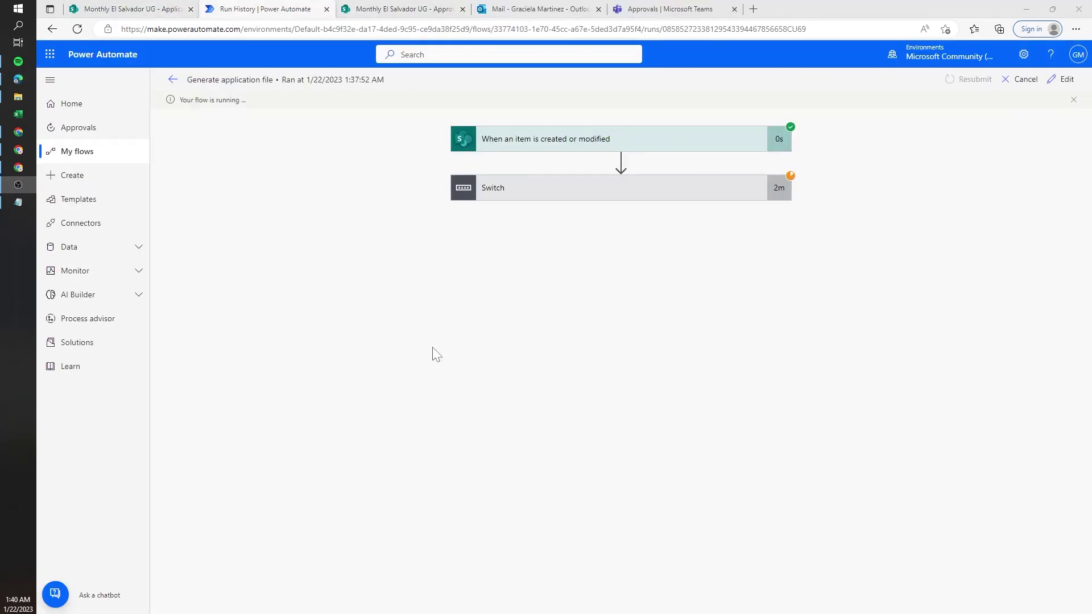
{"action": "left_click", "coordinate": [546, 189]}
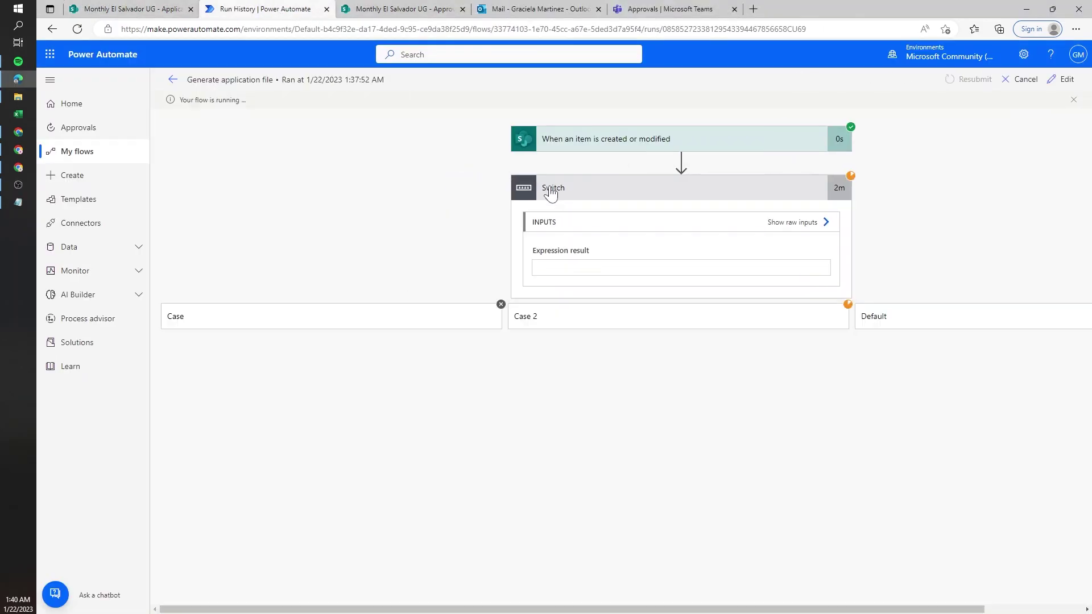
{"action": "left_click", "coordinate": [703, 325]}
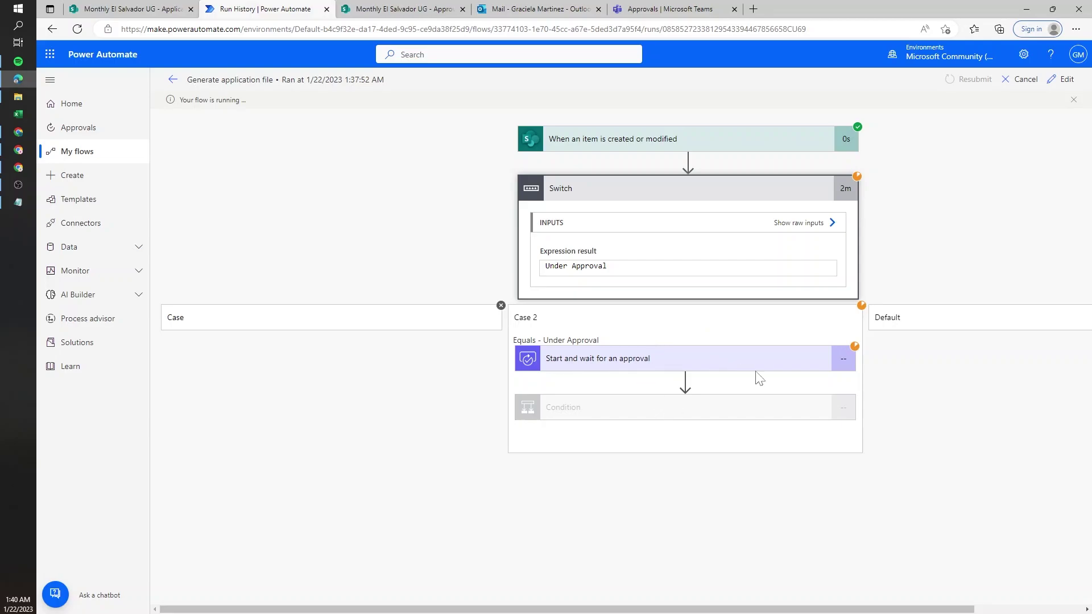
{"action": "left_click", "coordinate": [593, 7]}
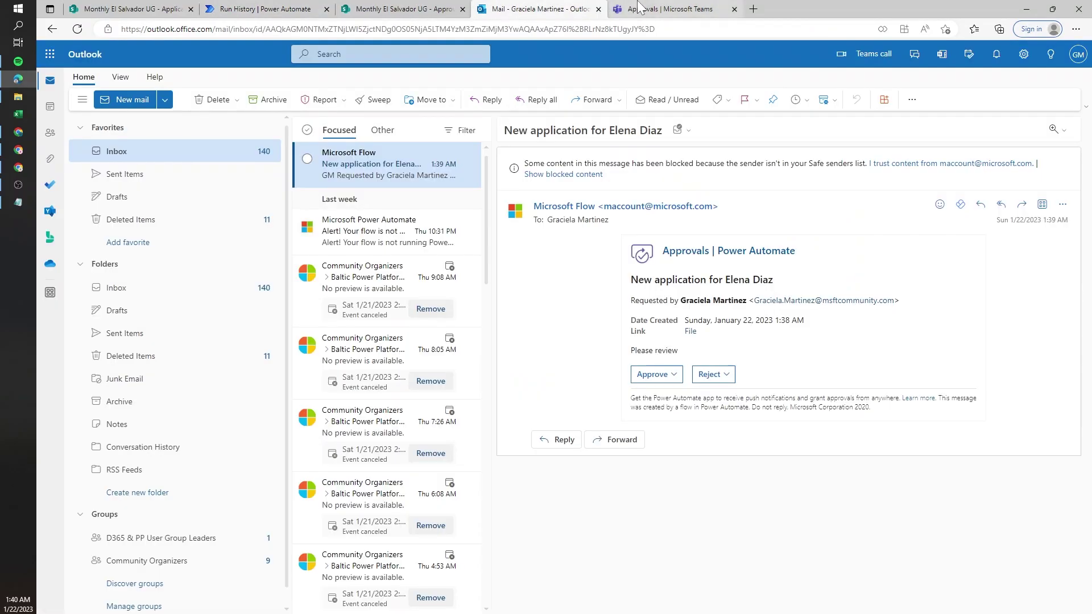
- Open the generated 3.docx from the approval email's file link
{"action": "left_click", "coordinate": [662, 8]}
{"action": "left_click", "coordinate": [566, 8]}
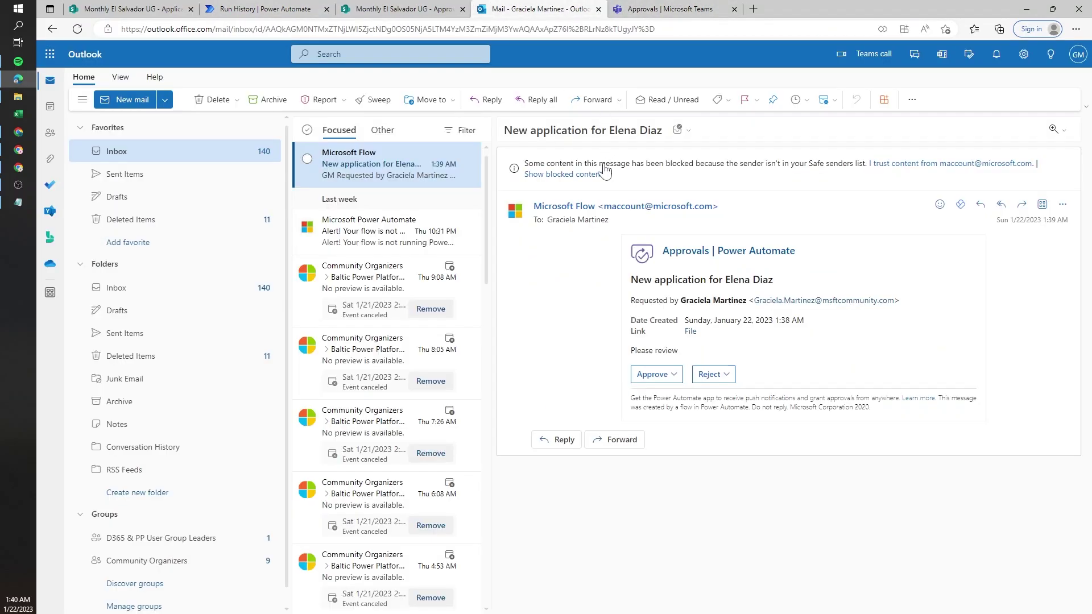
{"action": "left_click", "coordinate": [691, 332]}
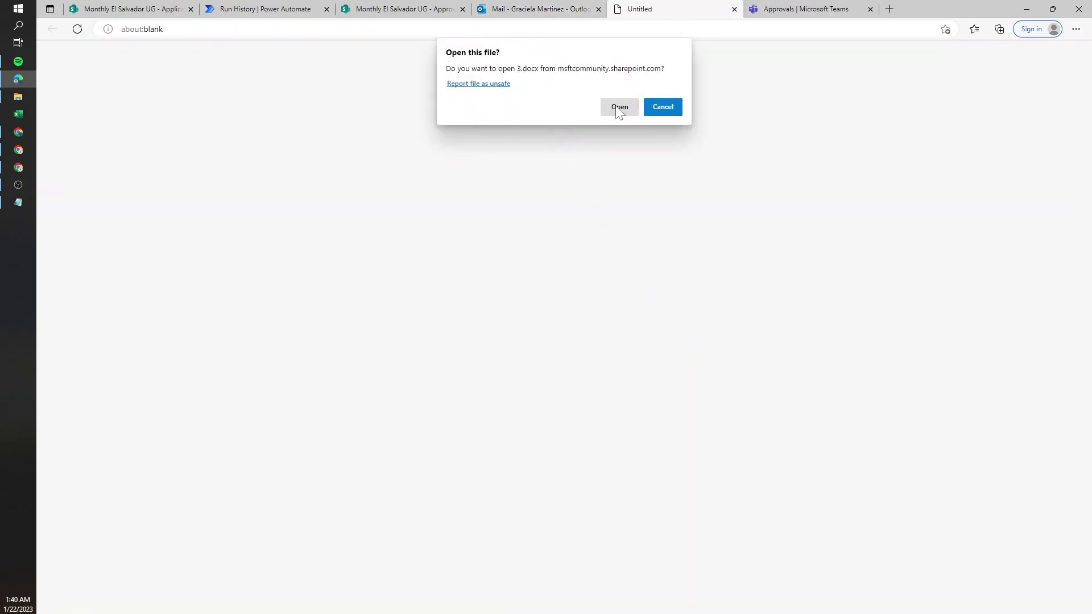
{"action": "left_click", "coordinate": [619, 107]}
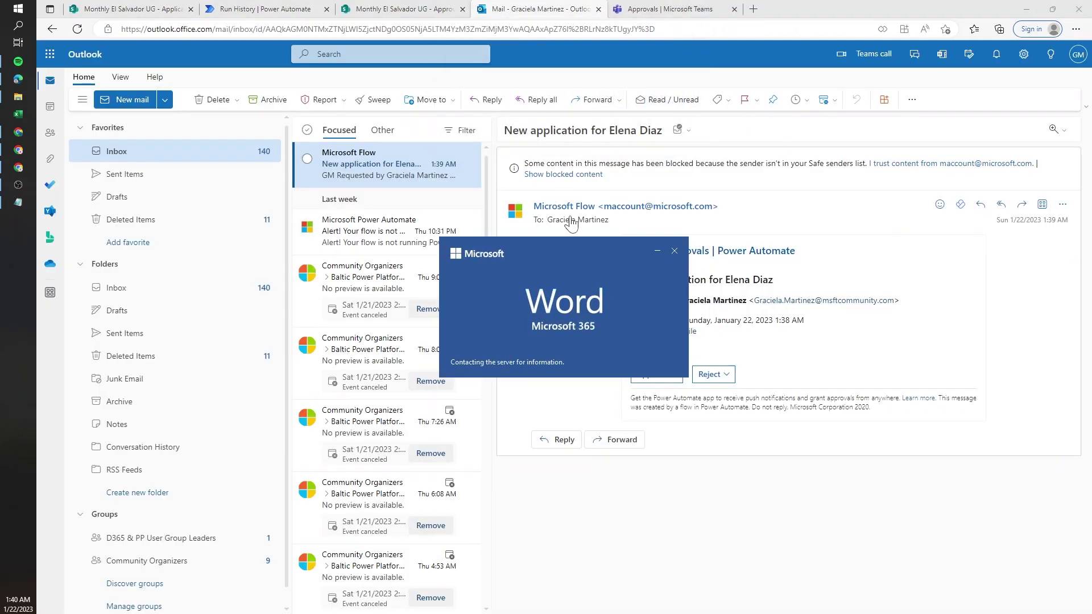
{"action": "mouse_move", "coordinate": [571, 222]}
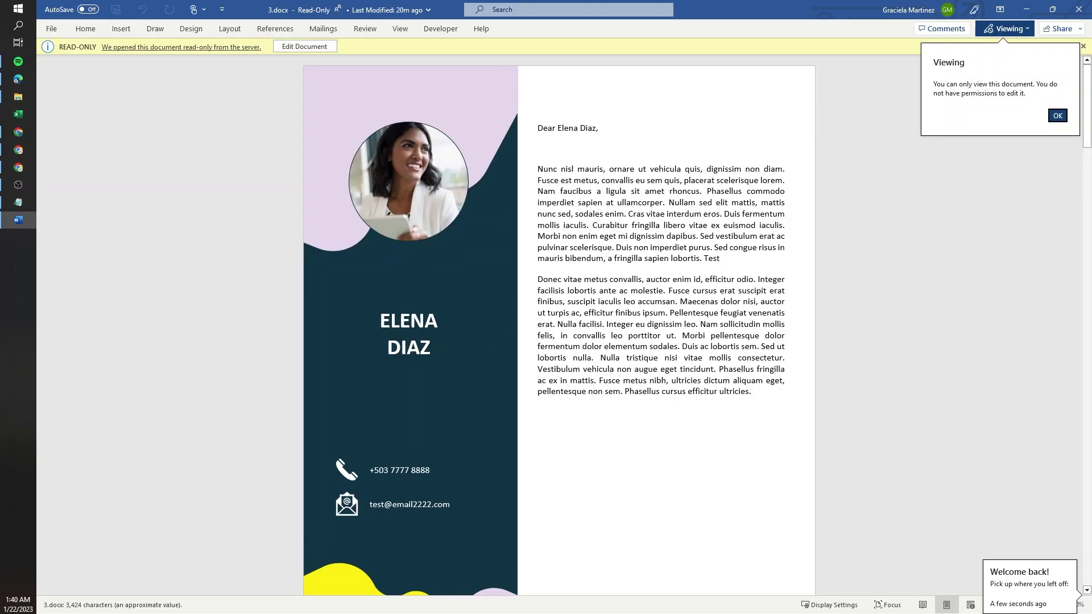
- Scroll through the populated 3.docx application letter, then close the document
{"action": "scroll", "coordinate": [514, 343], "scroll_direction": "down", "scroll_amount": 20}
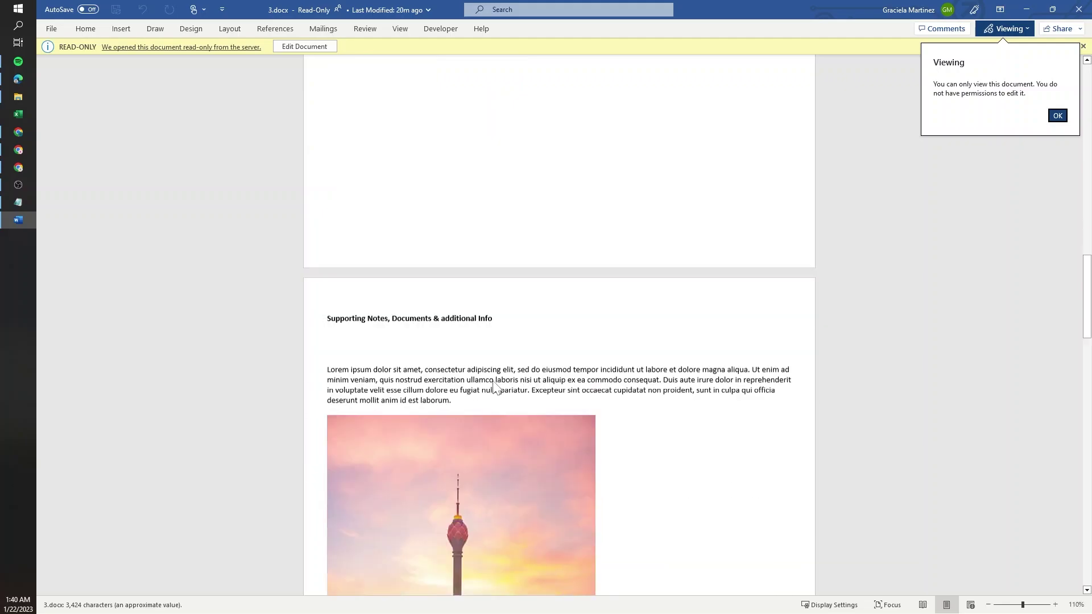
{"action": "scroll", "coordinate": [493, 385], "scroll_direction": "down", "scroll_amount": 20}
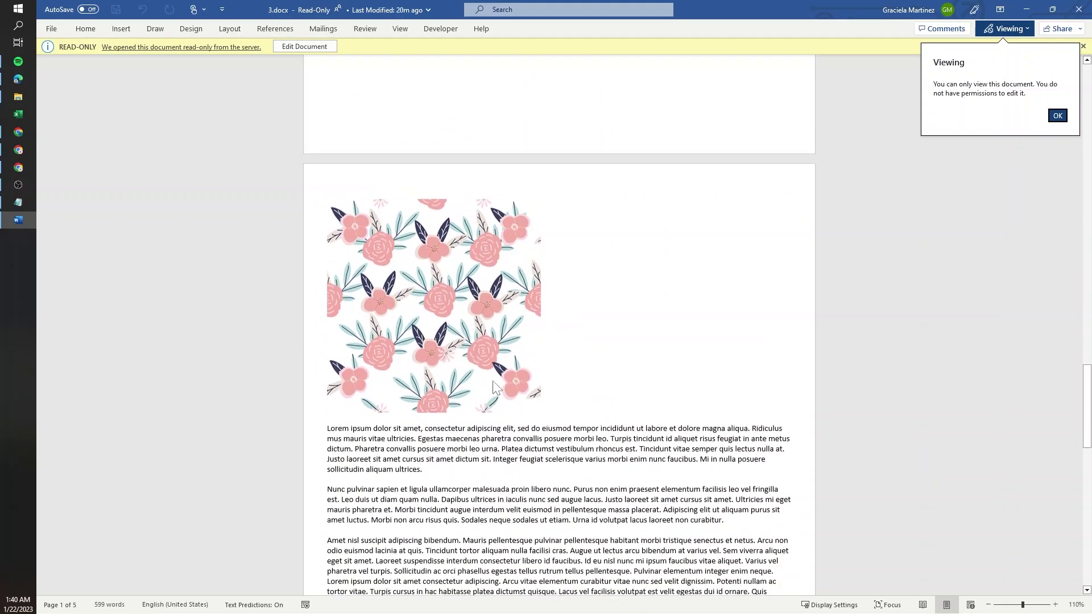
{"action": "scroll", "coordinate": [493, 387], "scroll_direction": "down", "scroll_amount": 5}
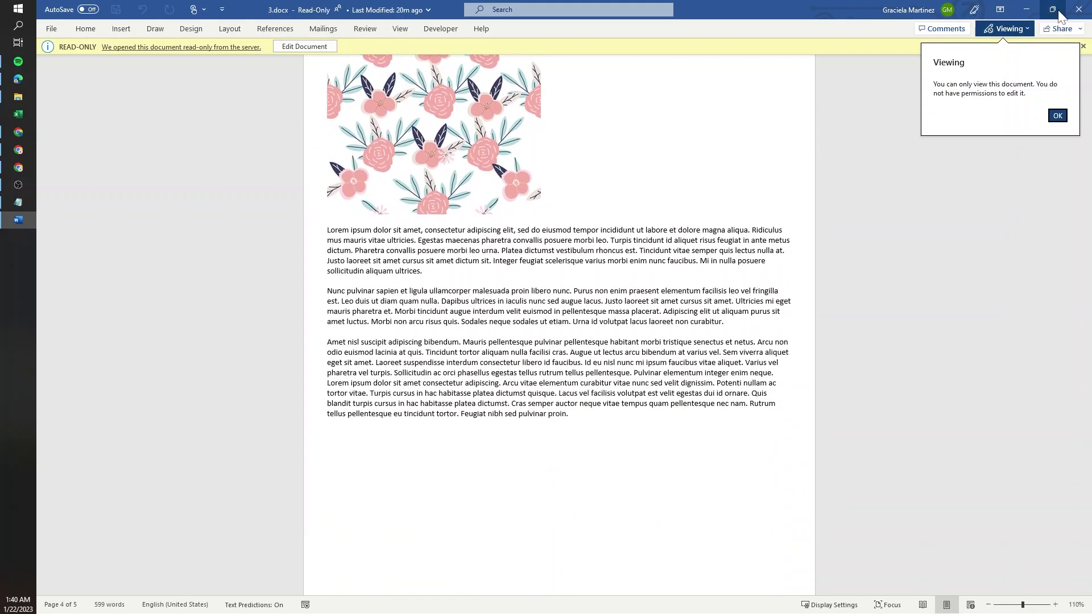
{"action": "left_click", "coordinate": [1078, 9]}
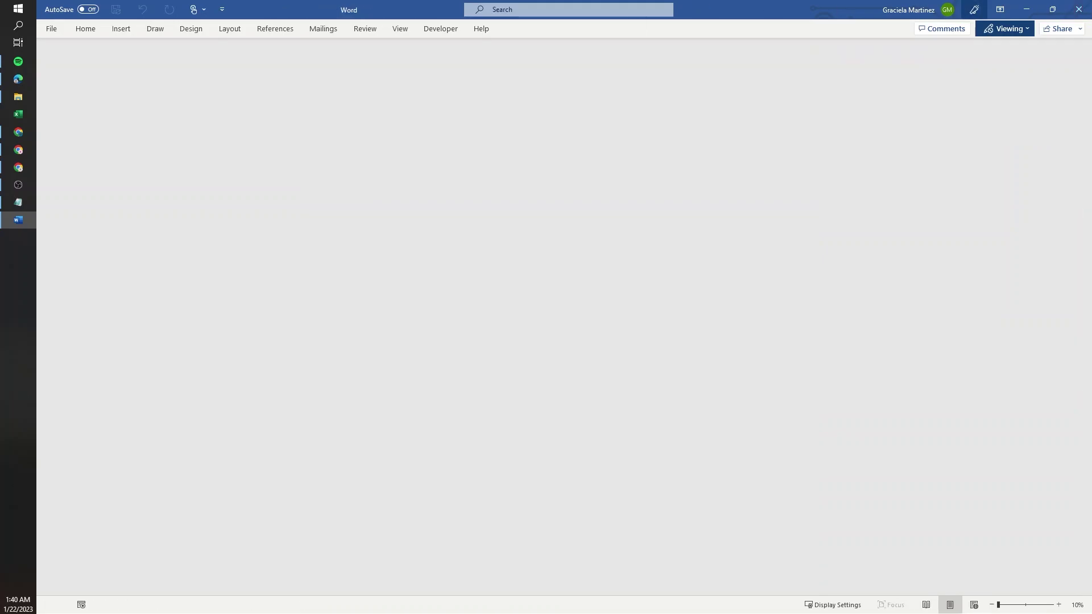
- Approve the request with the comment 'Go ahead!' and return to the flow's run history
{"action": "left_click", "coordinate": [652, 374]}
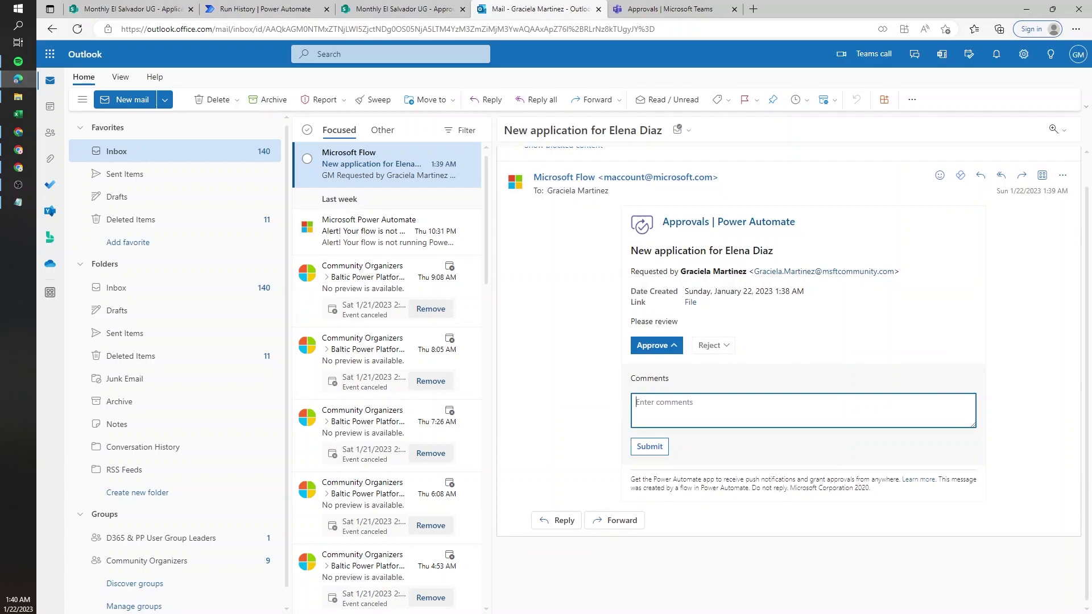
{"action": "type", "text": "Go ahead!"}
{"action": "left_click", "coordinate": [656, 446]}
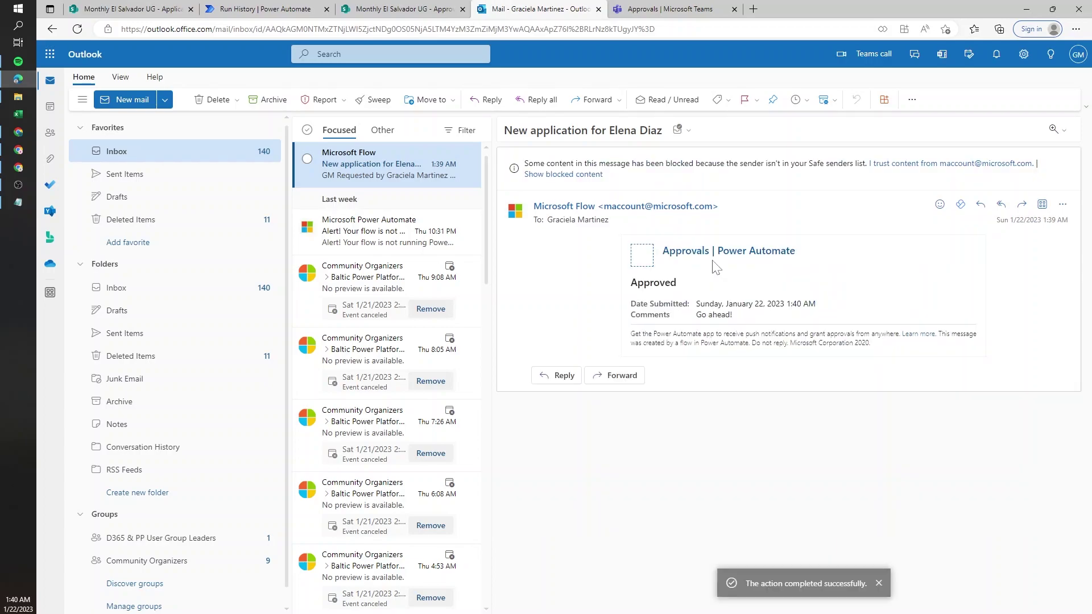
{"action": "left_click", "coordinate": [286, 8]}
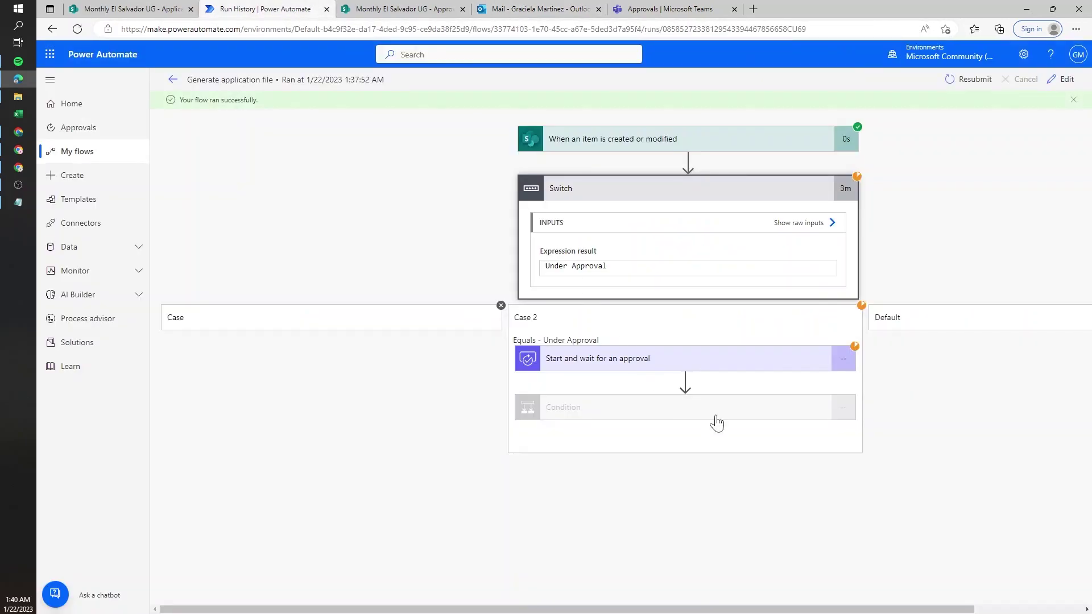
- Expand the run's Condition to see it evaluated false, then return to the flow editor
{"action": "left_click", "coordinate": [748, 410]}
{"action": "scroll", "coordinate": [614, 432], "scroll_direction": "down", "scroll_amount": 2}
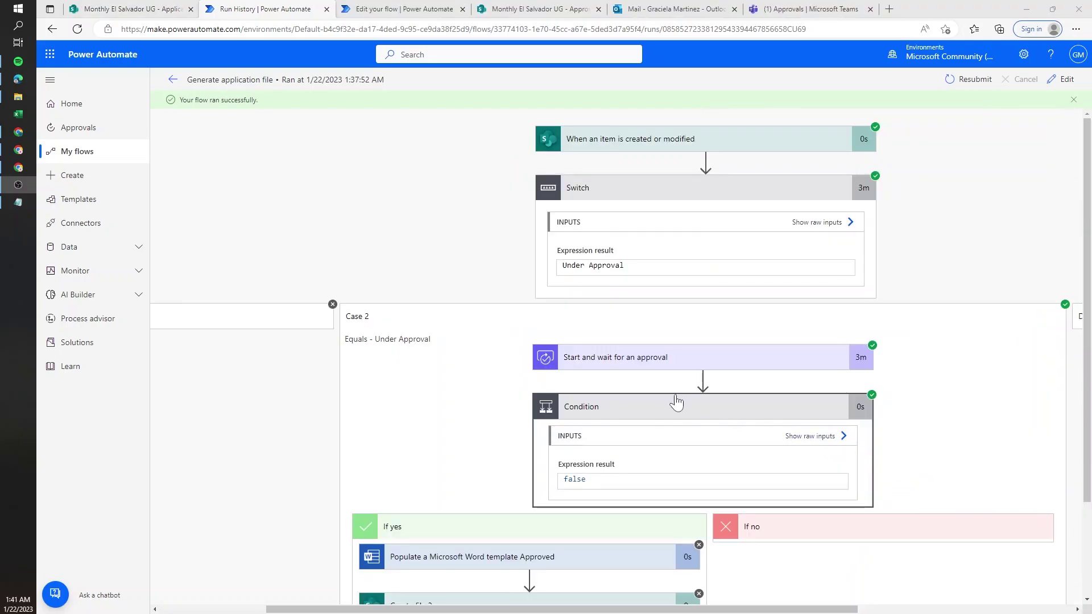
{"action": "scroll", "coordinate": [667, 400], "scroll_direction": "down", "scroll_amount": 2}
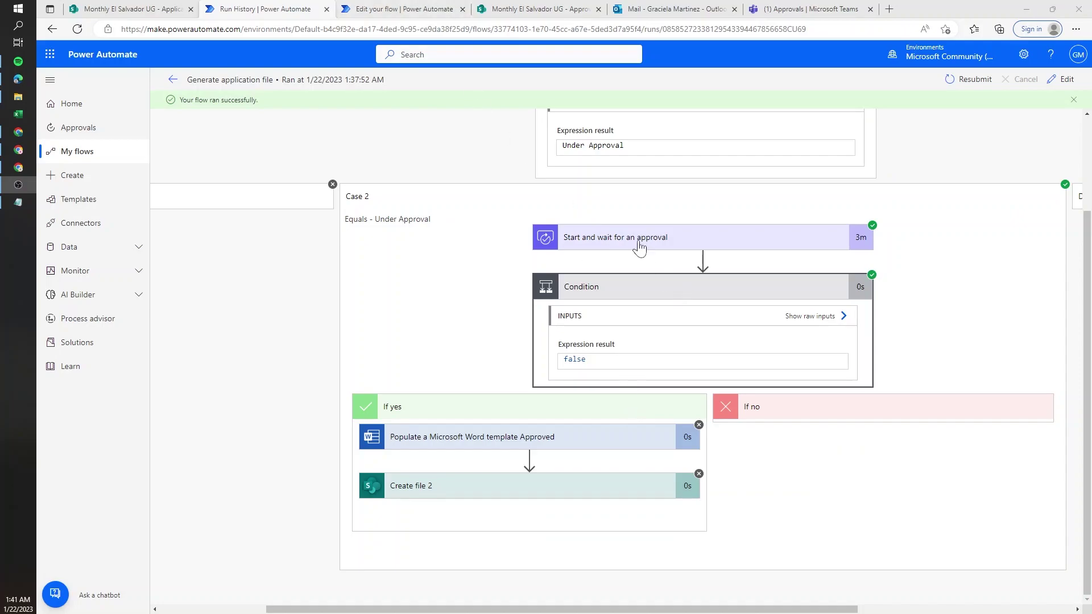
{"action": "left_click", "coordinate": [386, 8]}
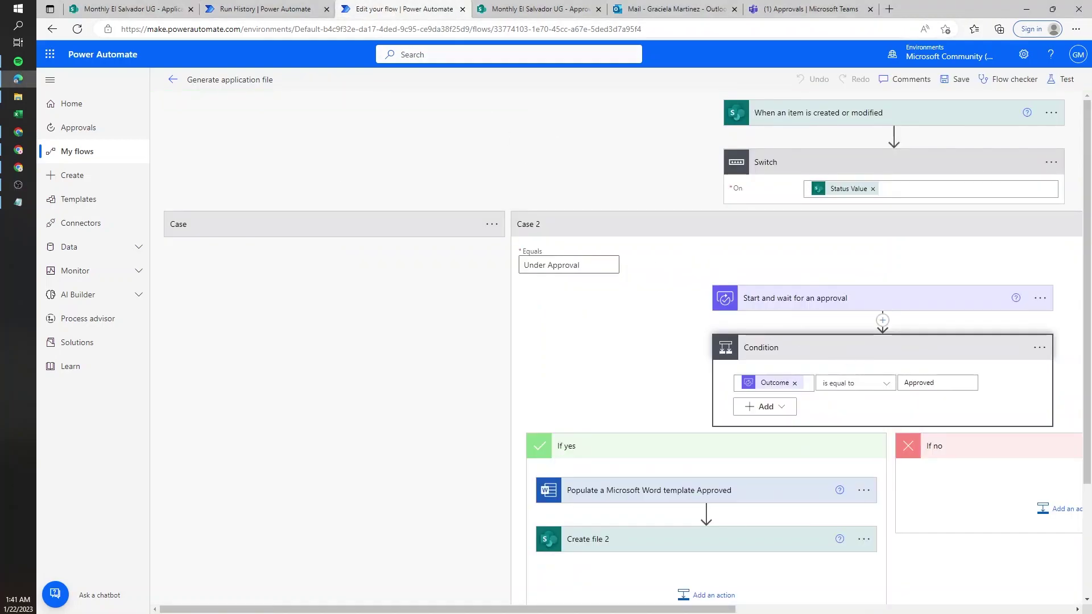
- Change the Condition's comparison value from 'Approved' to 'Approve' and save the flow
{"action": "left_click", "coordinate": [944, 382]}
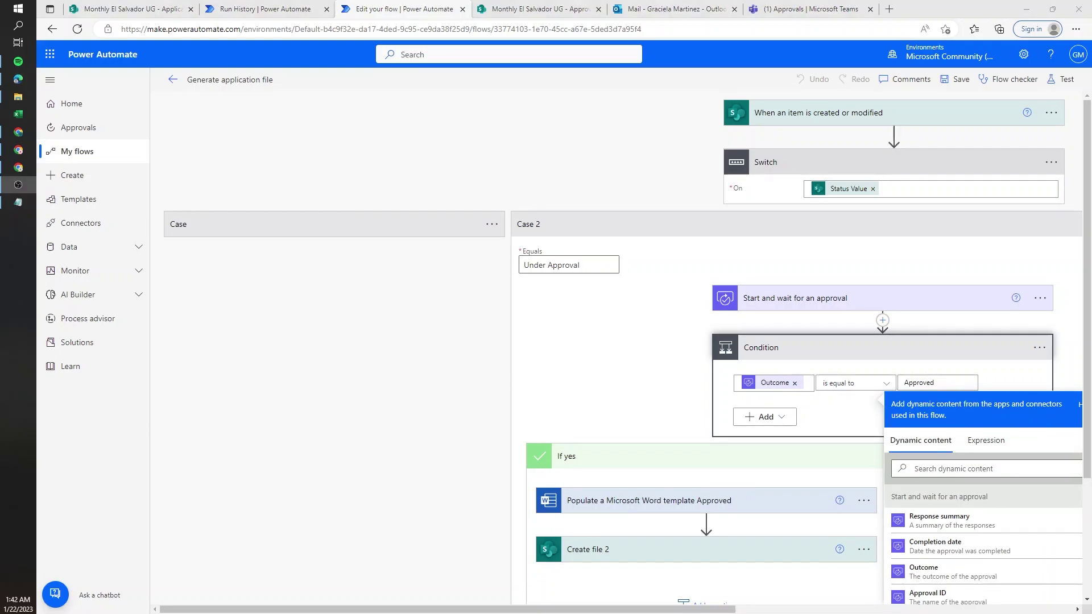
{"action": "key", "text": "alt+Tab"}
{"action": "key", "text": "shift+Left"}
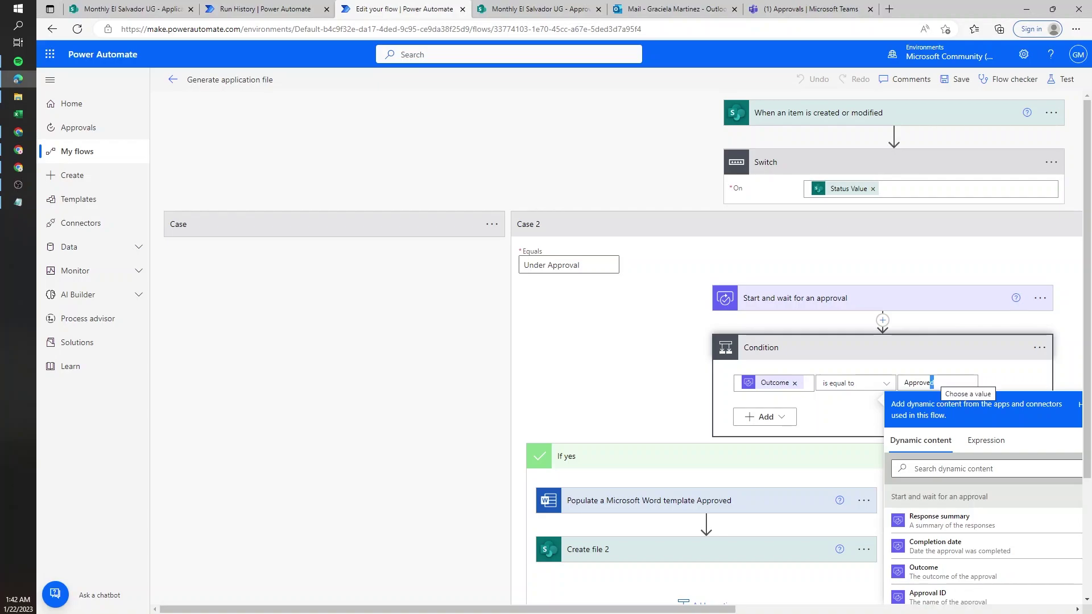
{"action": "key", "text": "BackSpace"}
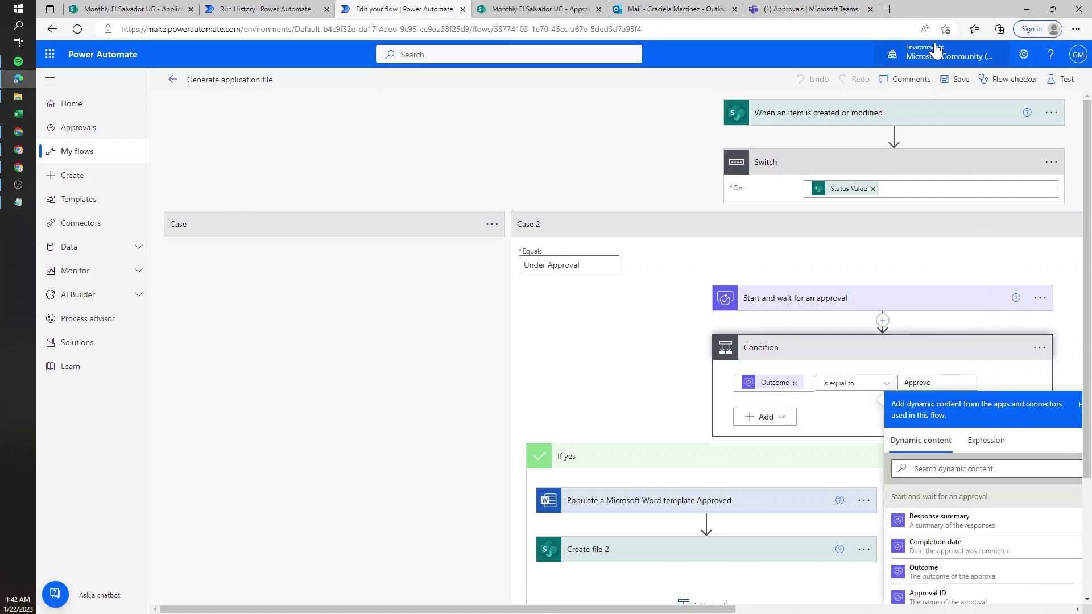
{"action": "left_click", "coordinate": [960, 80]}
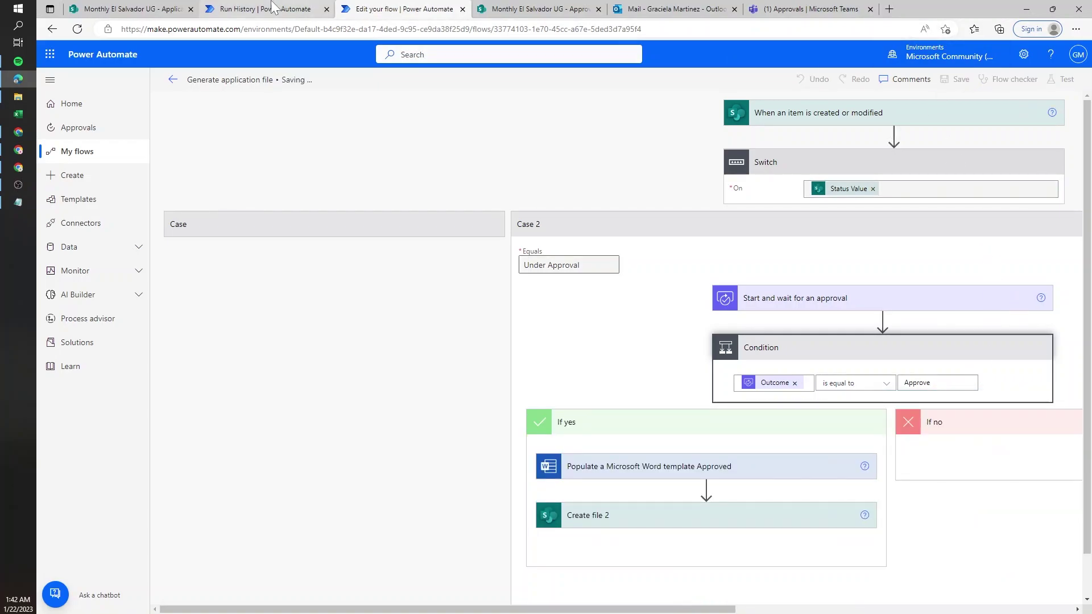
- Check the run history, then approve the new application request from the email
{"action": "left_click", "coordinate": [268, 9]}
{"action": "left_click", "coordinate": [406, 8]}
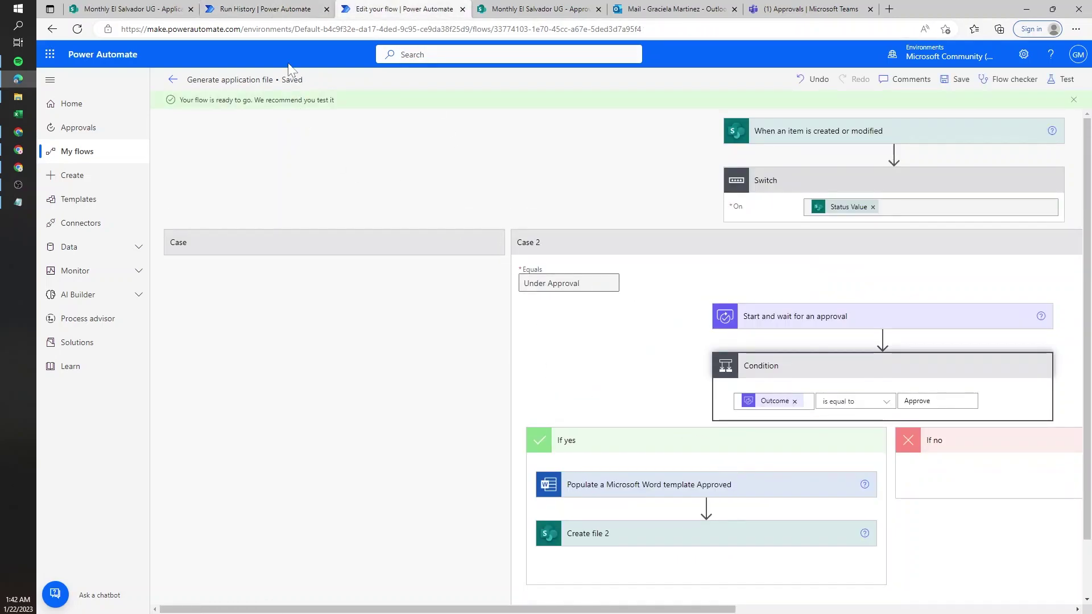
{"action": "left_click", "coordinate": [308, 8]}
{"action": "left_click", "coordinate": [671, 9]}
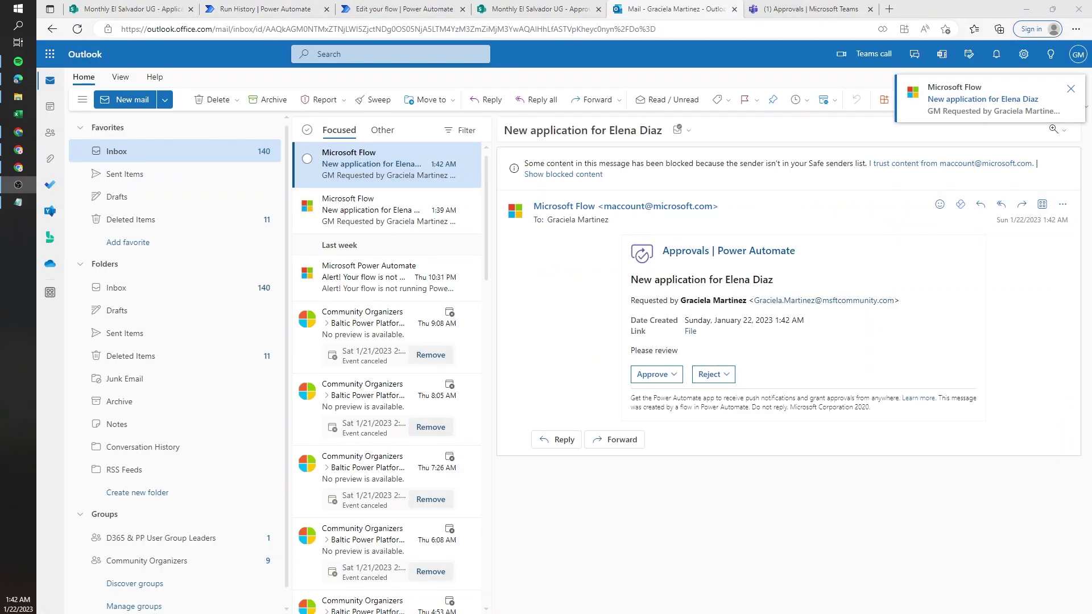
{"action": "left_click", "coordinate": [652, 374]}
{"action": "left_click", "coordinate": [650, 398]}
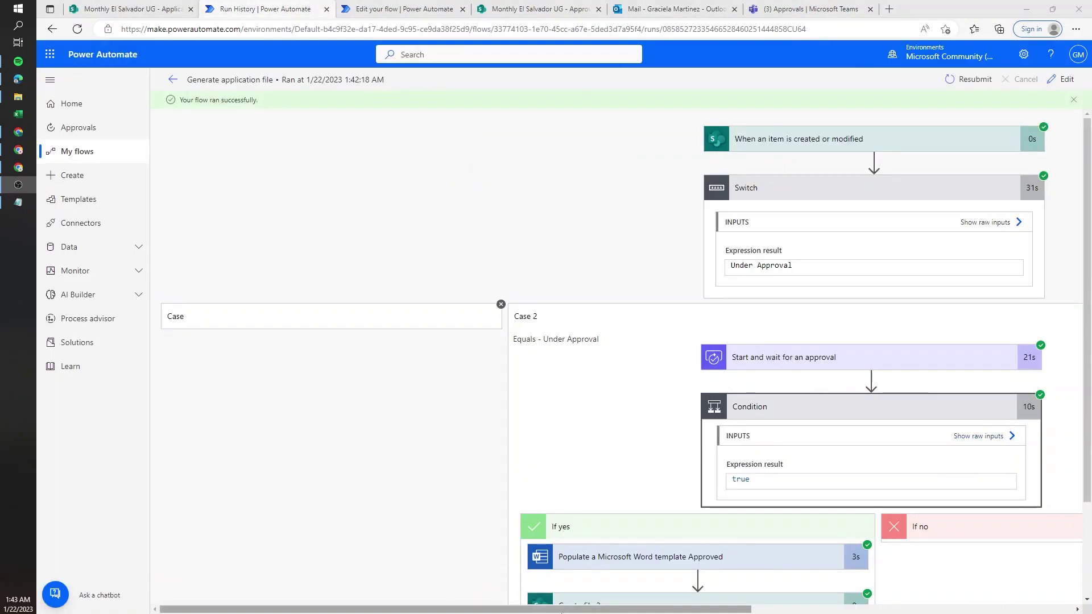
- Expand the run's Word template step to confirm it produced 3.docx
{"action": "left_click_drag", "start_coordinate": [512, 609], "coordinate": [668, 609]}
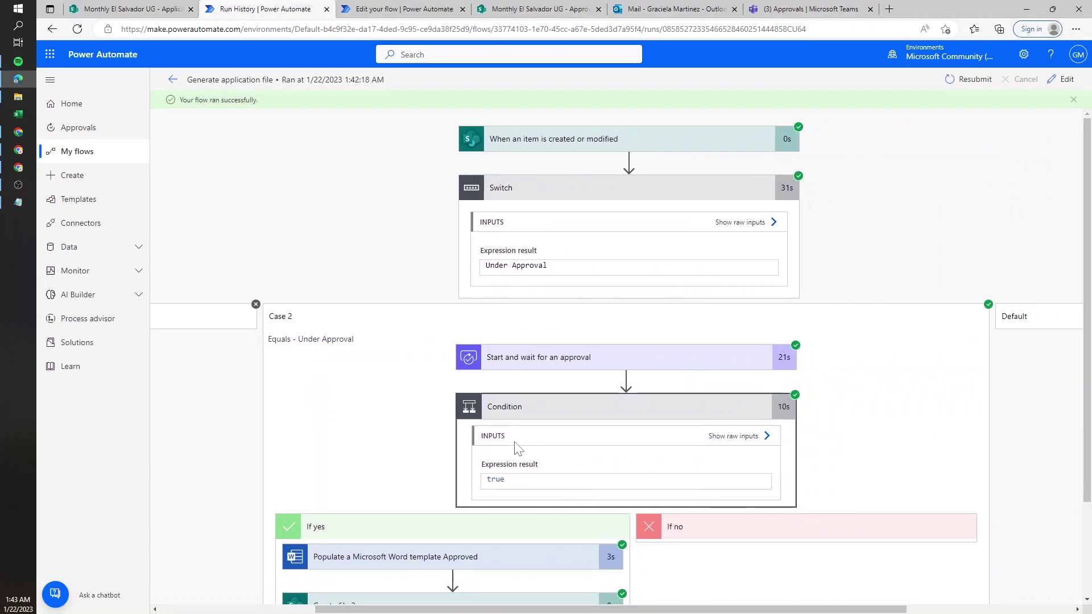
{"action": "scroll", "coordinate": [514, 432], "scroll_direction": "down", "scroll_amount": 2}
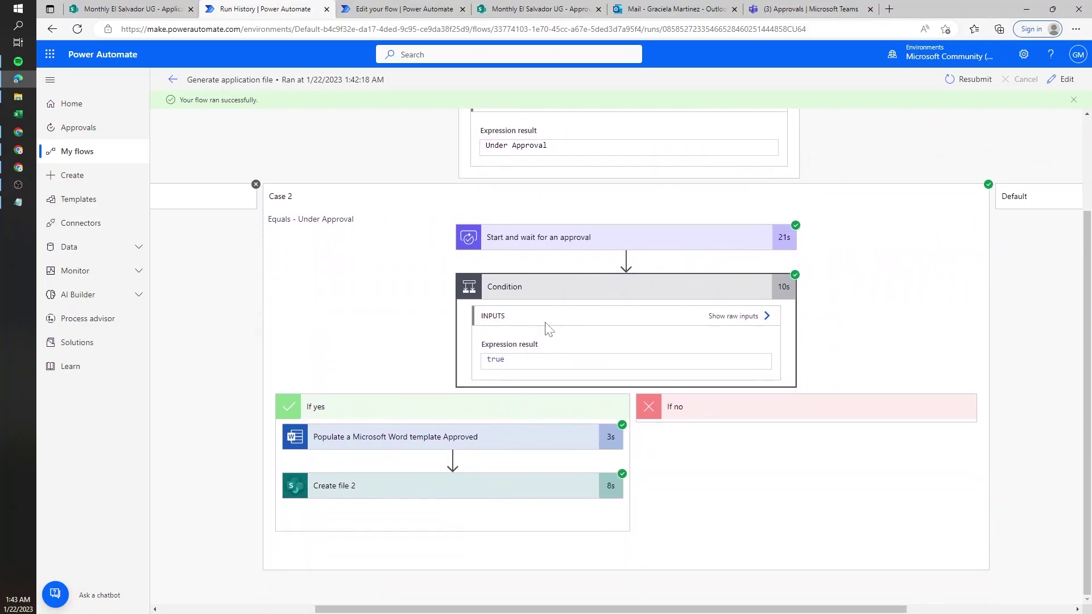
{"action": "left_click", "coordinate": [405, 438]}
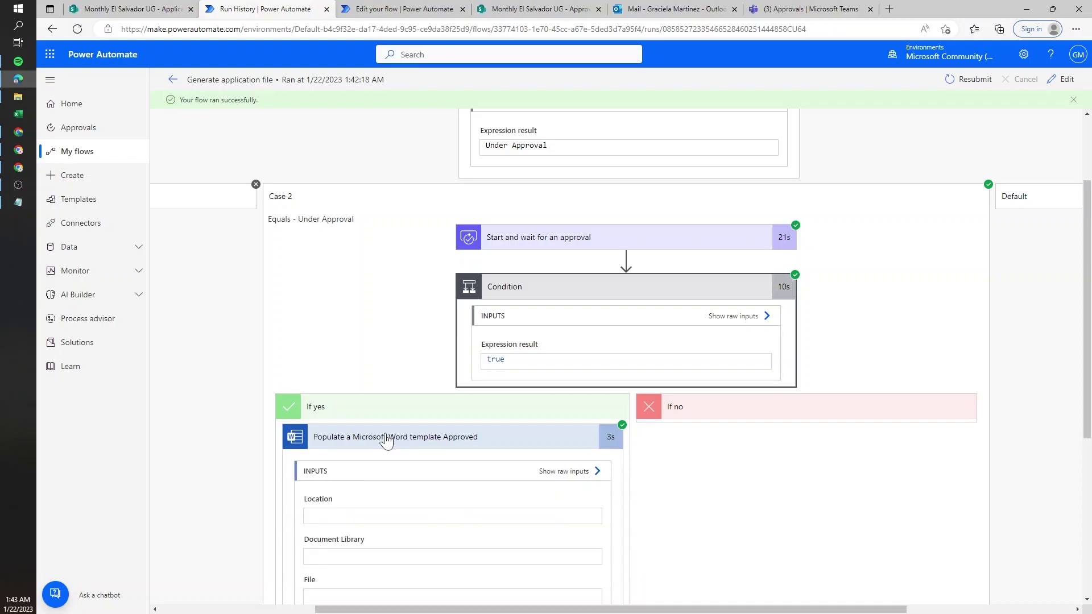
{"action": "scroll", "coordinate": [398, 455], "scroll_direction": "down", "scroll_amount": 5}
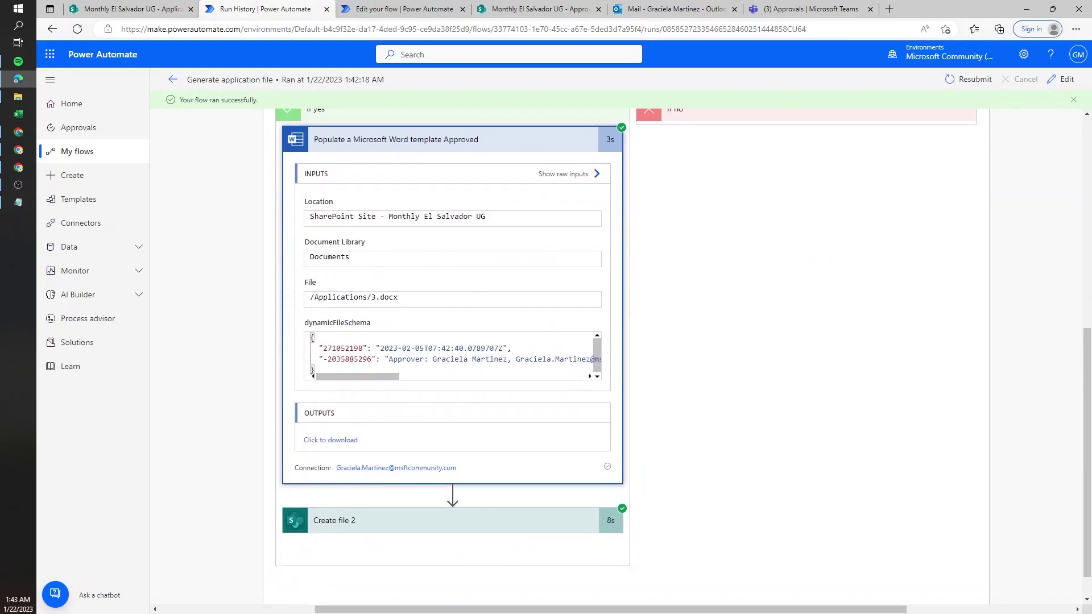
{"action": "left_click_drag", "start_coordinate": [371, 297], "coordinate": [398, 297]}
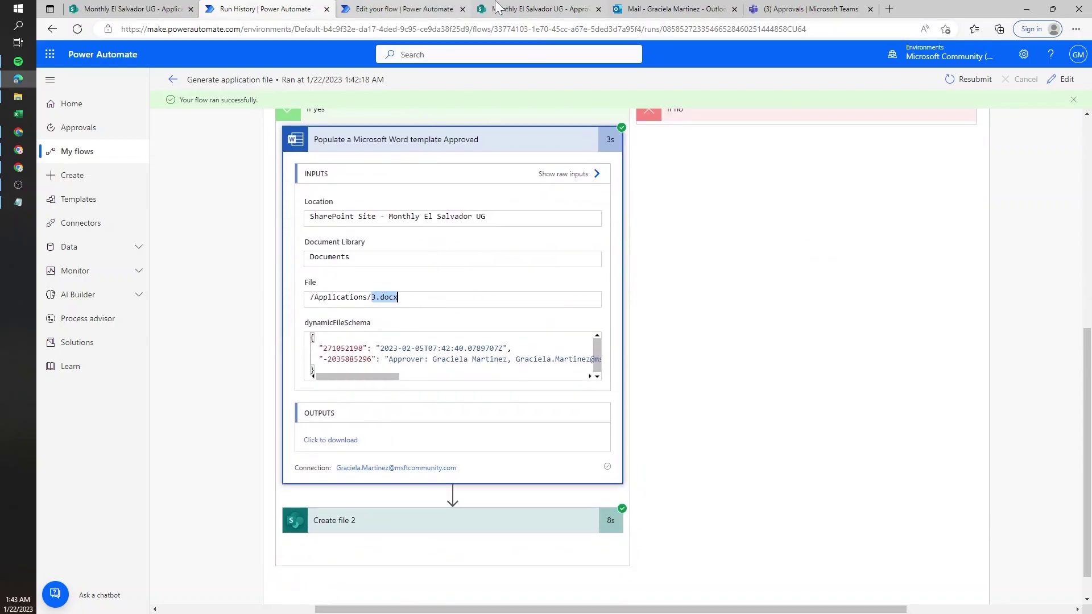
- Open 3.docx from SharePoint's Applications/Approved folder in the desktop Word app
{"action": "left_click", "coordinate": [513, 9]}
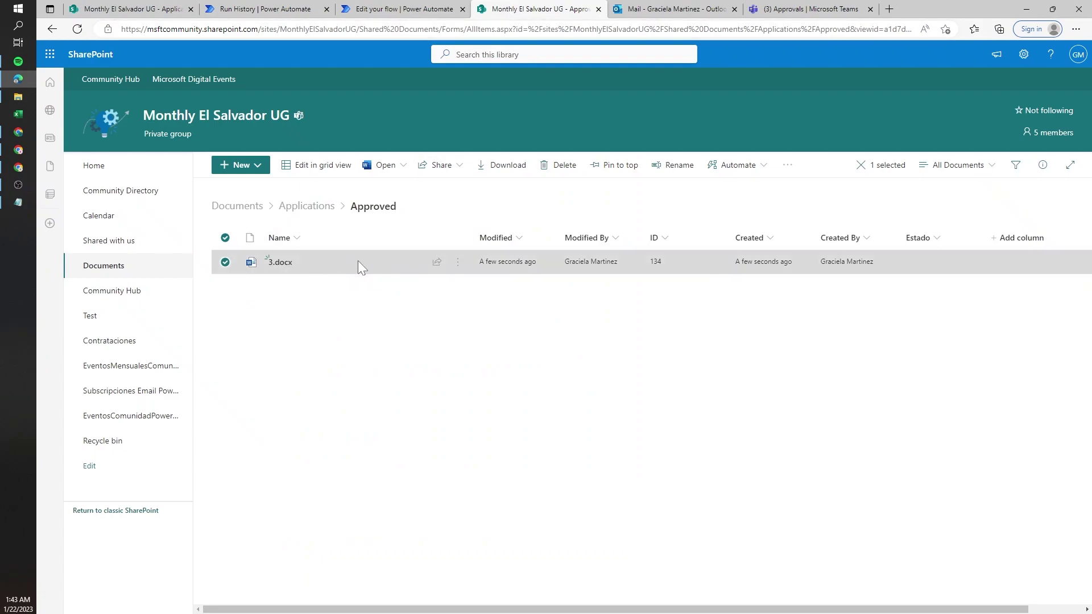
{"action": "left_click", "coordinate": [458, 262]}
{"action": "mouse_move", "coordinate": [514, 261]}
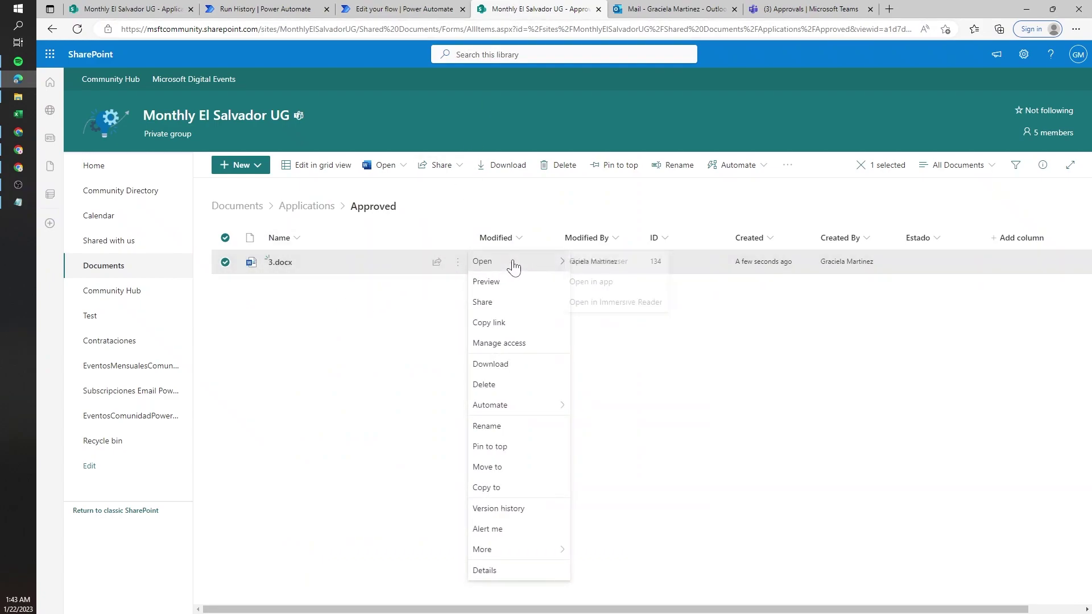
{"action": "left_click", "coordinate": [622, 285]}
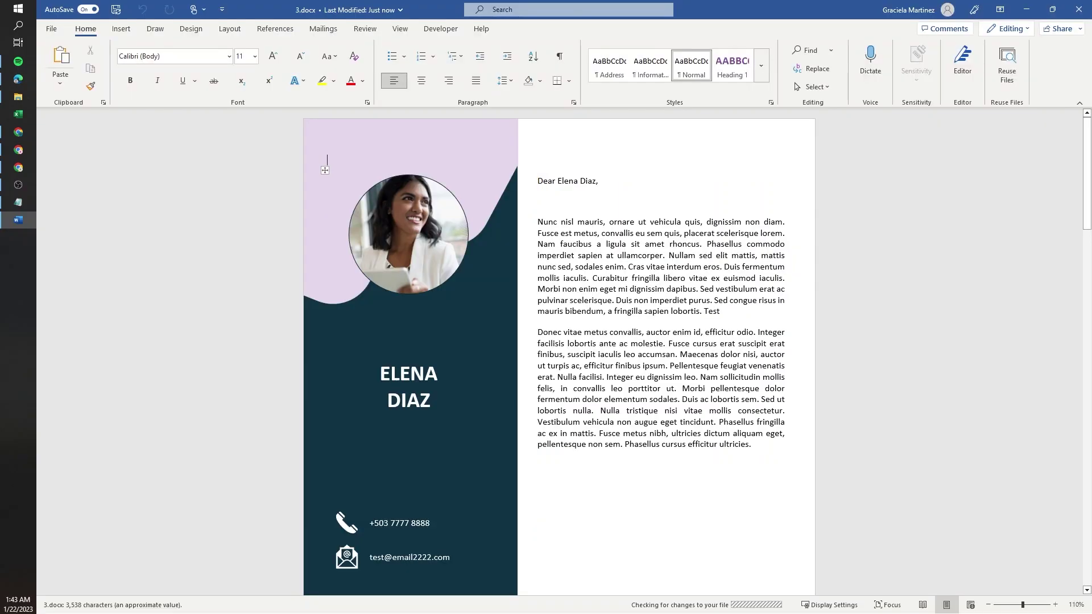
- Review 3.docx down to its filled Approval Details and 2/5/2023 due date, then minimise Word
{"action": "scroll", "coordinate": [327, 160], "scroll_direction": "down", "scroll_amount": 15}
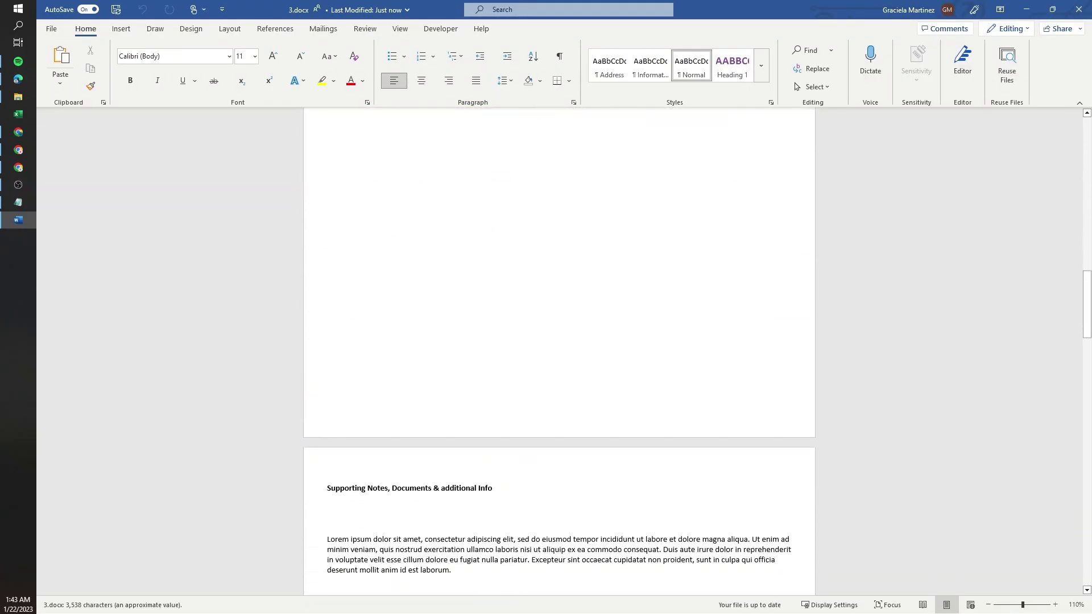
{"action": "scroll", "coordinate": [533, 386], "scroll_direction": "down", "scroll_amount": 20}
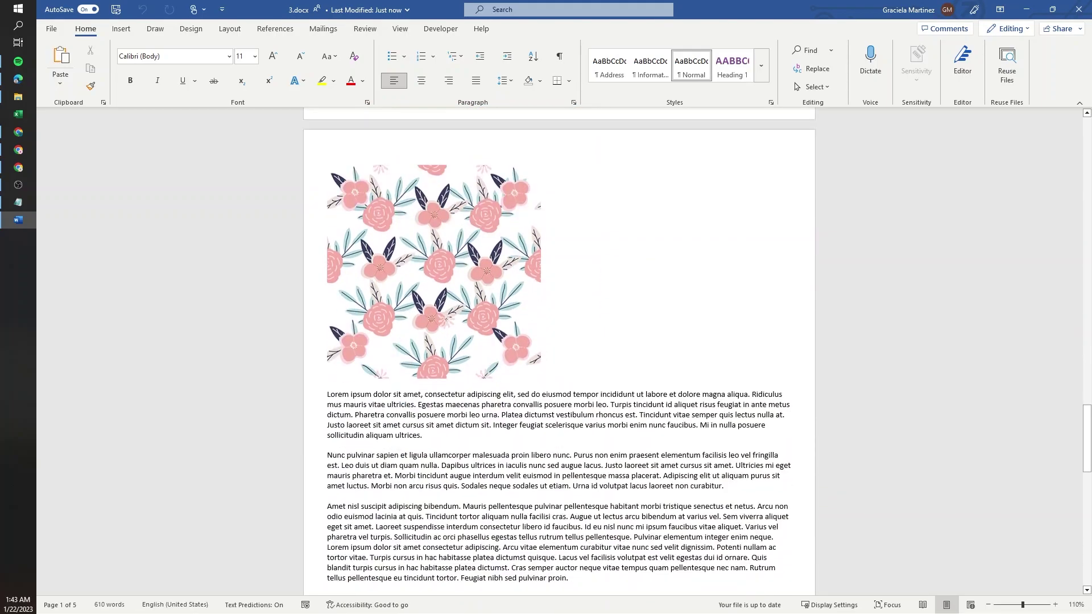
{"action": "scroll", "coordinate": [532, 386], "scroll_direction": "down", "scroll_amount": 3}
{"action": "scroll", "coordinate": [532, 387], "scroll_direction": "up", "scroll_amount": 12}
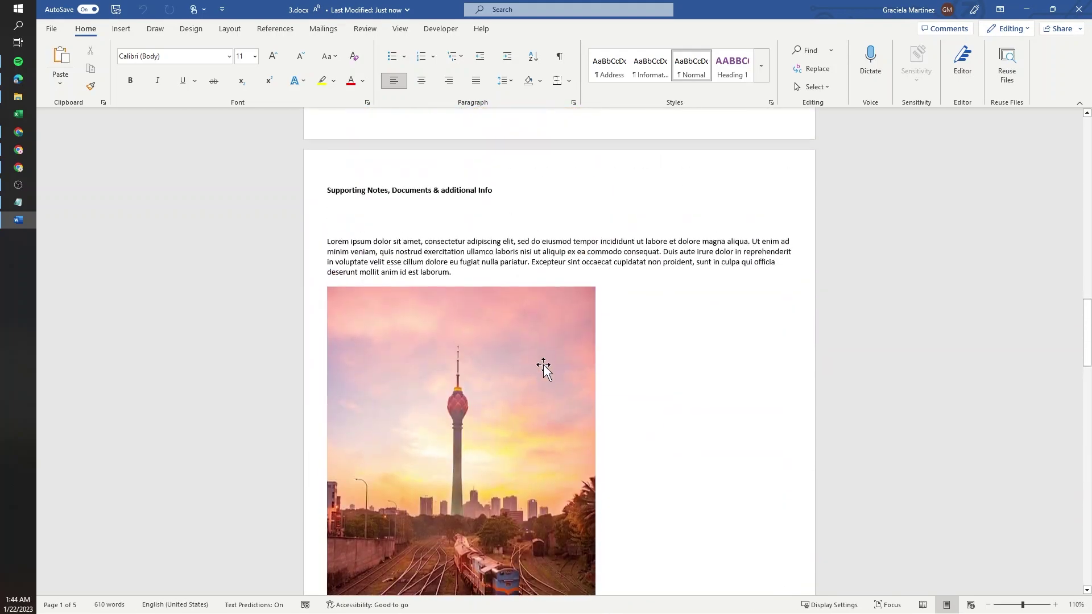
{"action": "scroll", "coordinate": [543, 370], "scroll_direction": "up", "scroll_amount": 12}
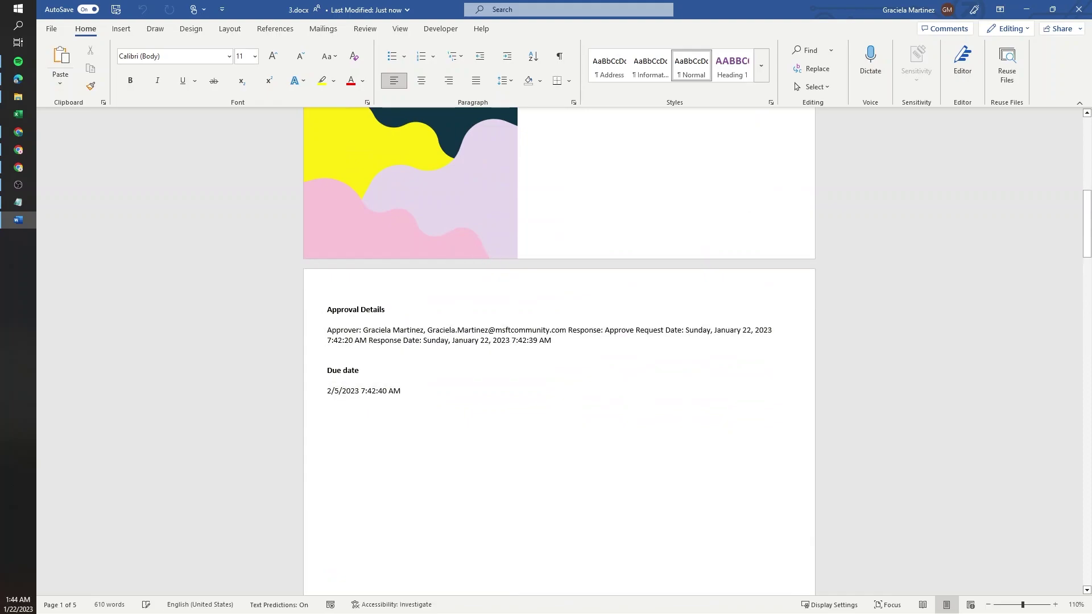
{"action": "left_click", "coordinate": [1026, 9]}
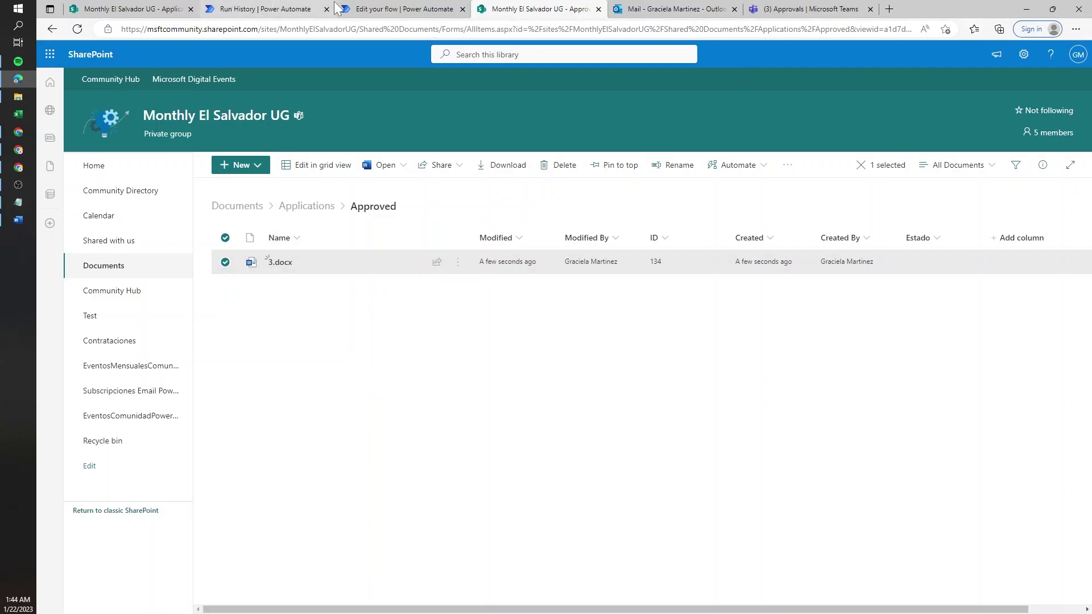
{"action": "left_click", "coordinate": [365, 8]}
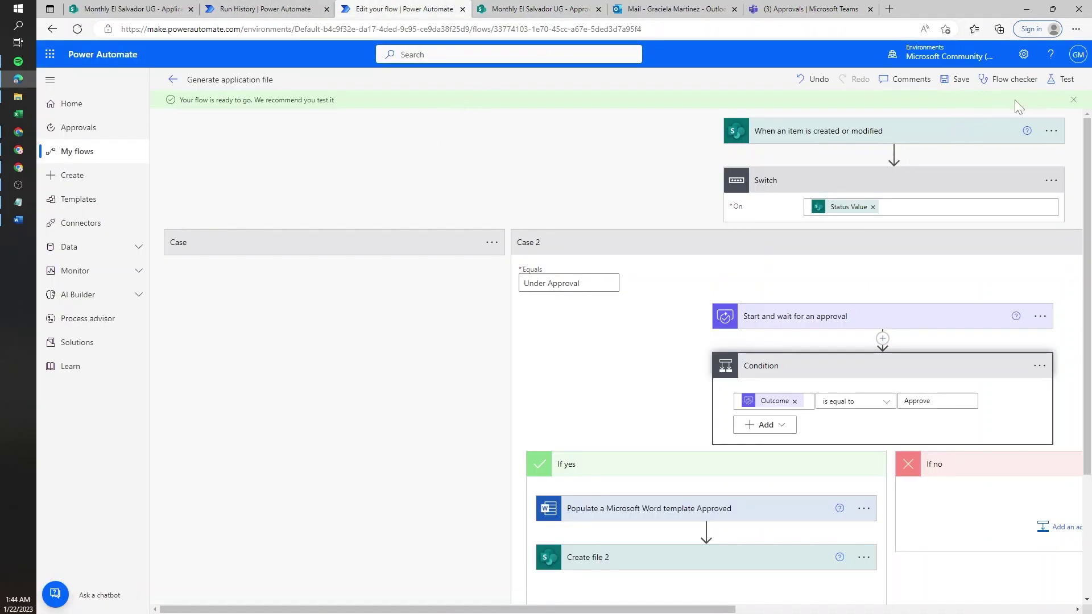
- Expand the approved Populate a Microsoft Word template step and inspect its dynamicFileSchema content
{"action": "scroll", "coordinate": [631, 483], "scroll_direction": "down", "scroll_amount": 3}
{"action": "left_click", "coordinate": [650, 348]}
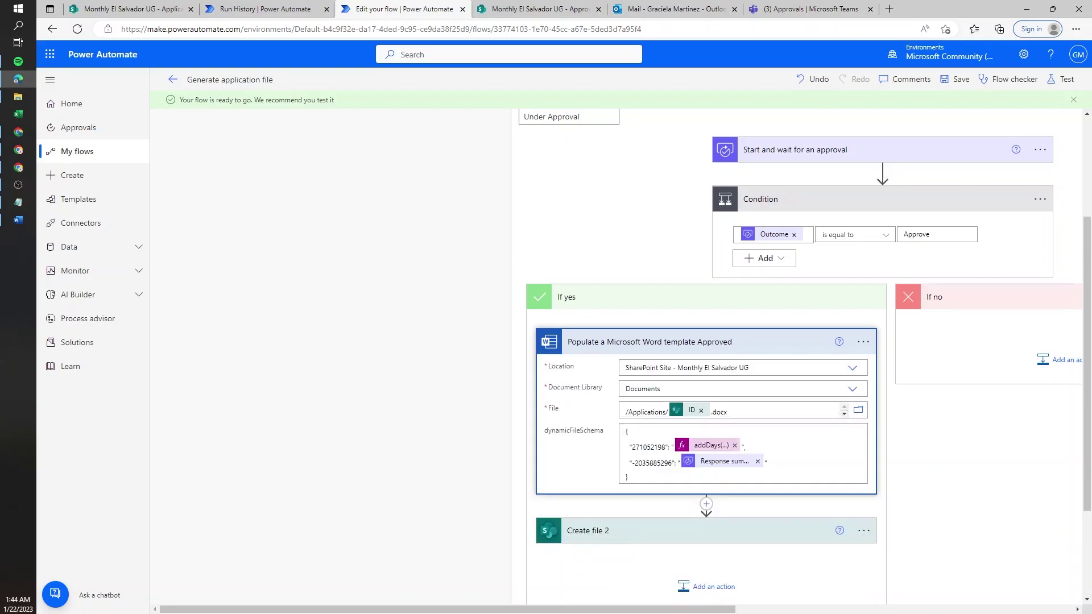
{"action": "scroll", "coordinate": [654, 398], "scroll_direction": "down", "scroll_amount": 1}
{"action": "left_click_drag", "start_coordinate": [629, 403], "coordinate": [624, 352]}
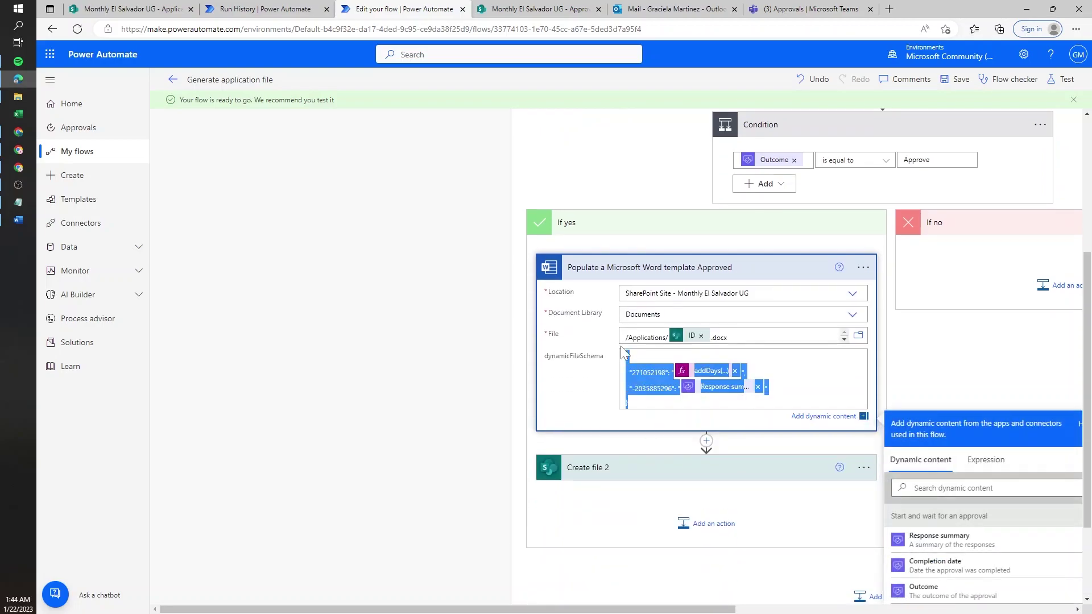
{"action": "left_click", "coordinate": [660, 388]}
- Close the dynamic content panel, check the step's options menu, and view Create file 2 alongside
{"action": "scroll", "coordinate": [676, 426], "scroll_direction": "up", "scroll_amount": 4}
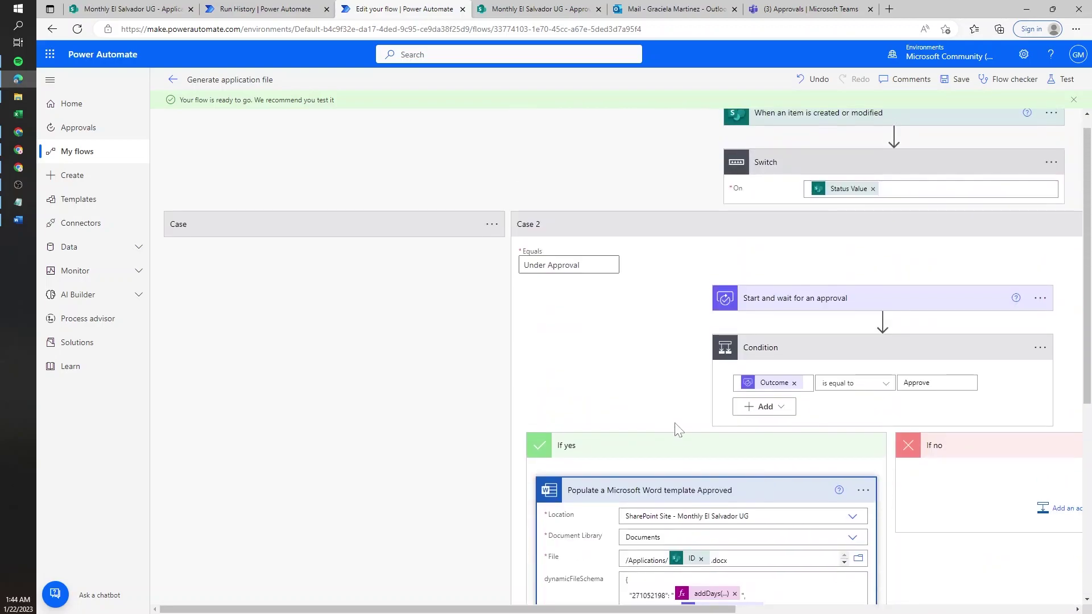
{"action": "scroll", "coordinate": [629, 373], "scroll_direction": "down", "scroll_amount": 6}
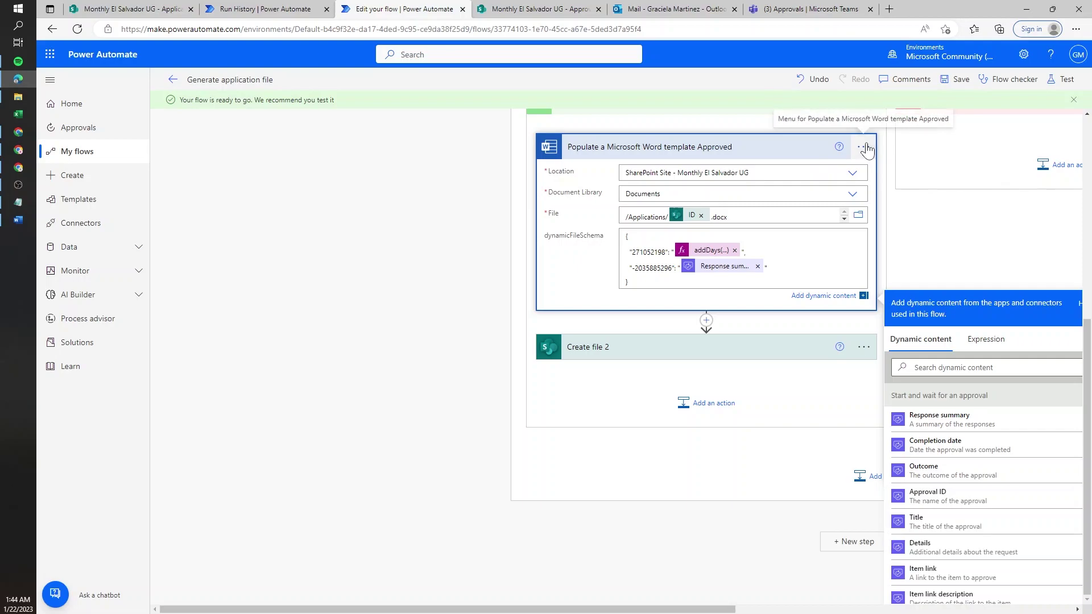
{"action": "left_click", "coordinate": [887, 256]}
{"action": "left_click", "coordinate": [863, 213]}
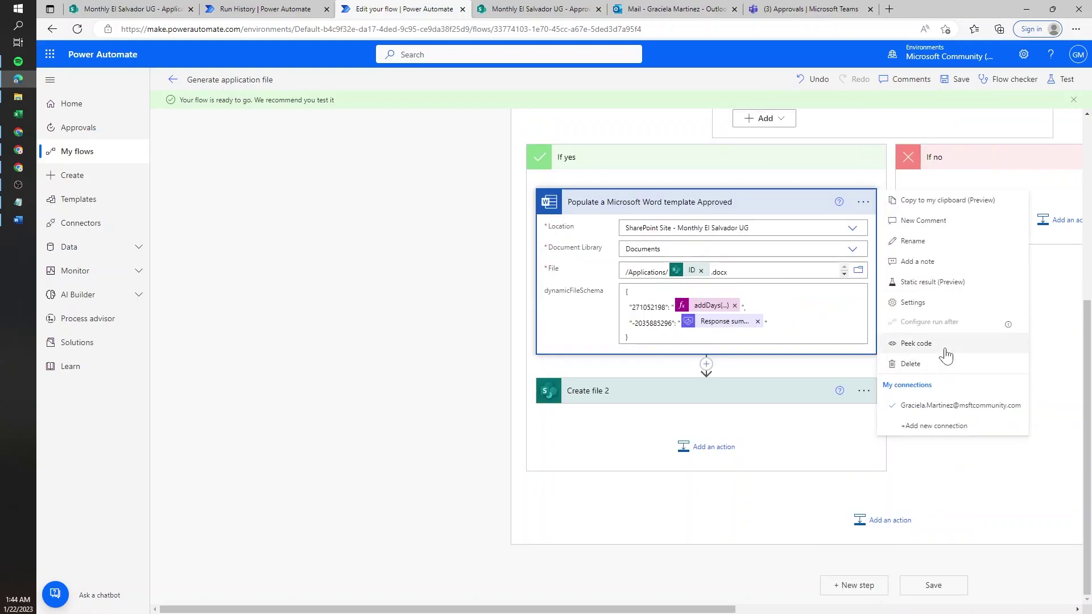
{"action": "left_click", "coordinate": [1018, 512]}
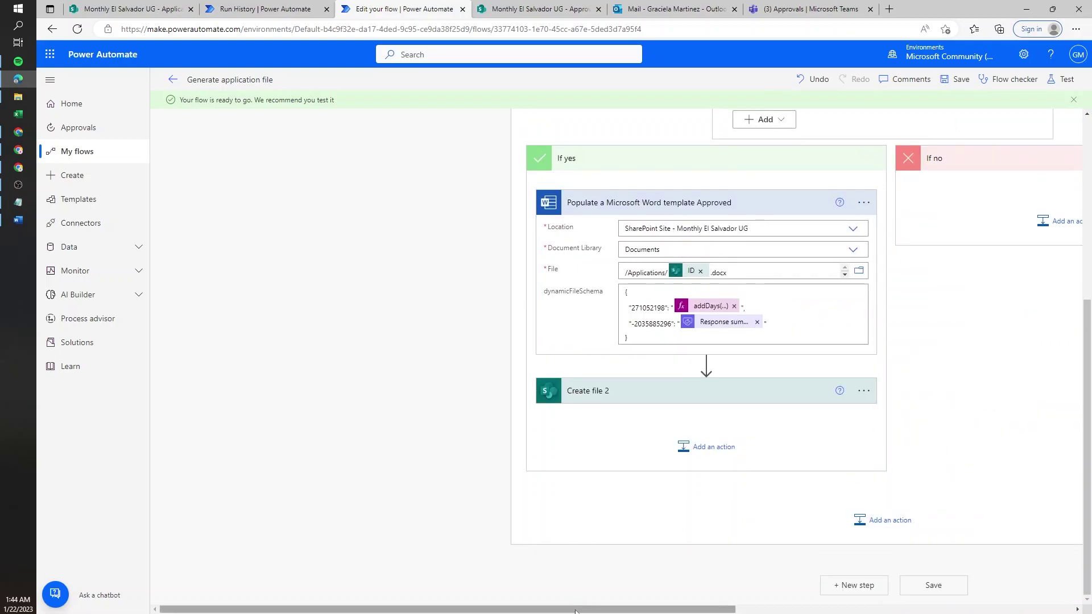
{"action": "left_click_drag", "start_coordinate": [574, 609], "coordinate": [712, 609]}
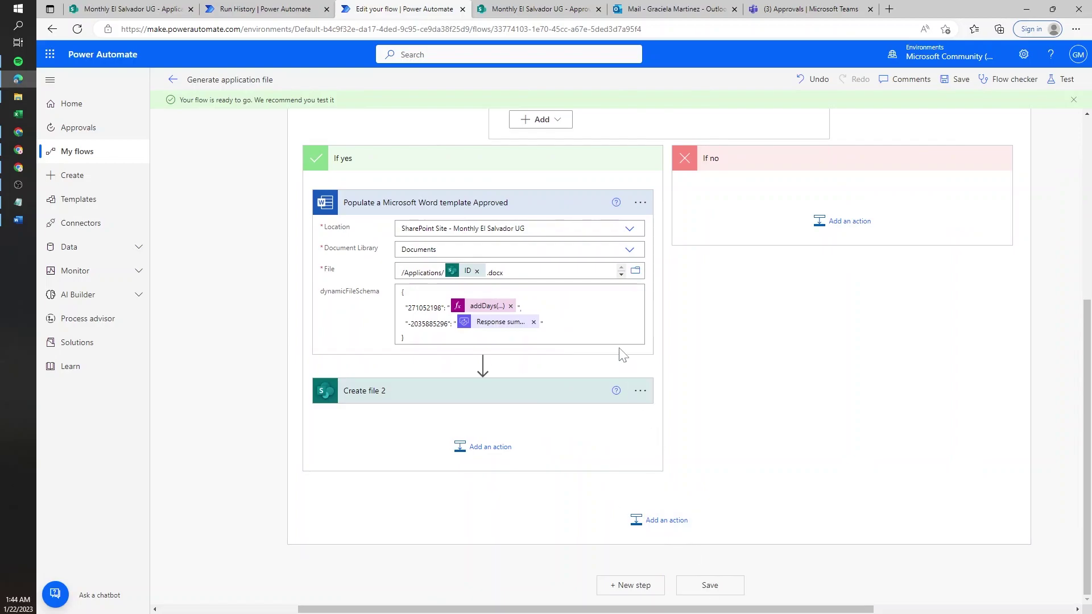